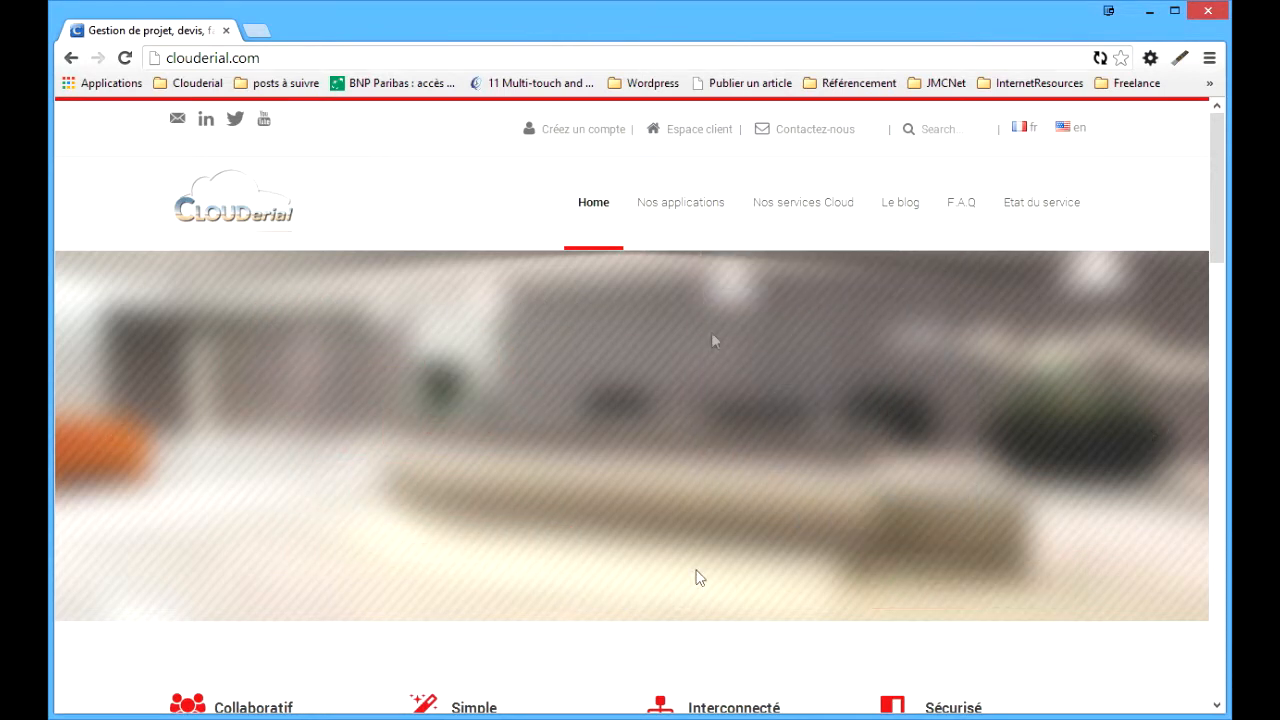
# - Open the Tâche application from the Clouderial site and look over the list of tasks
pyautogui.moveTo(681, 210)
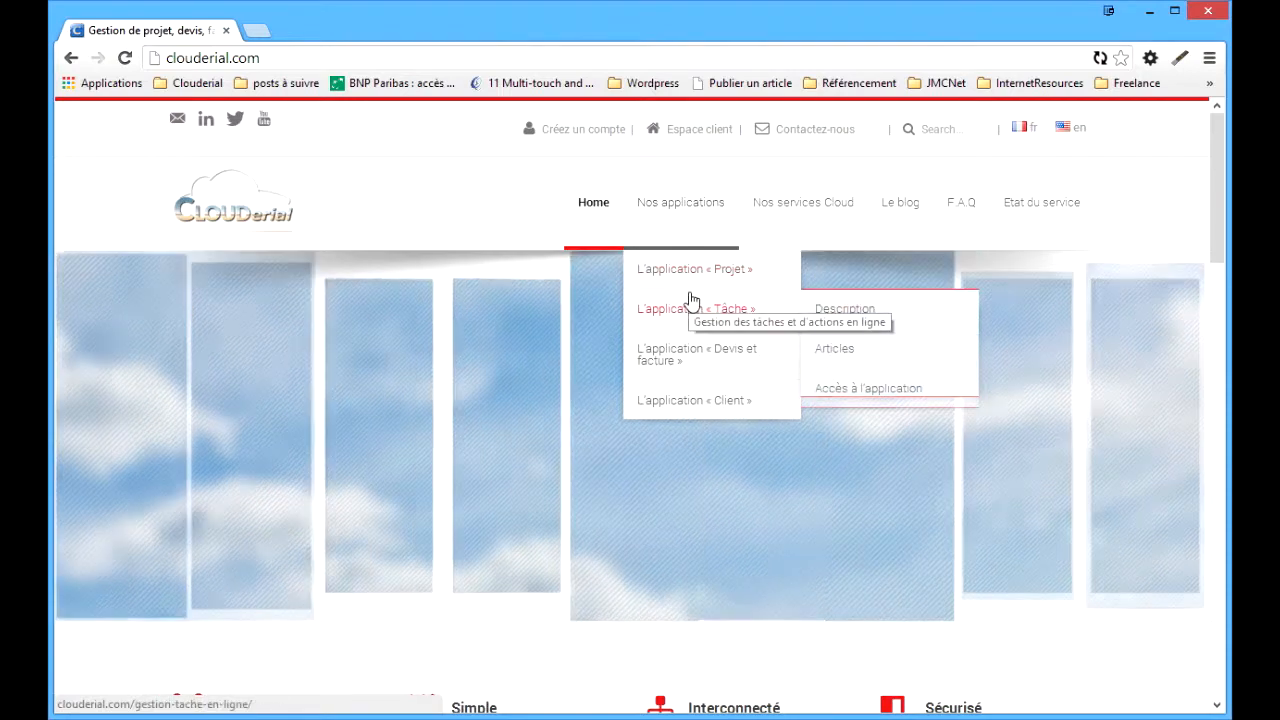
pyautogui.moveTo(692, 323)
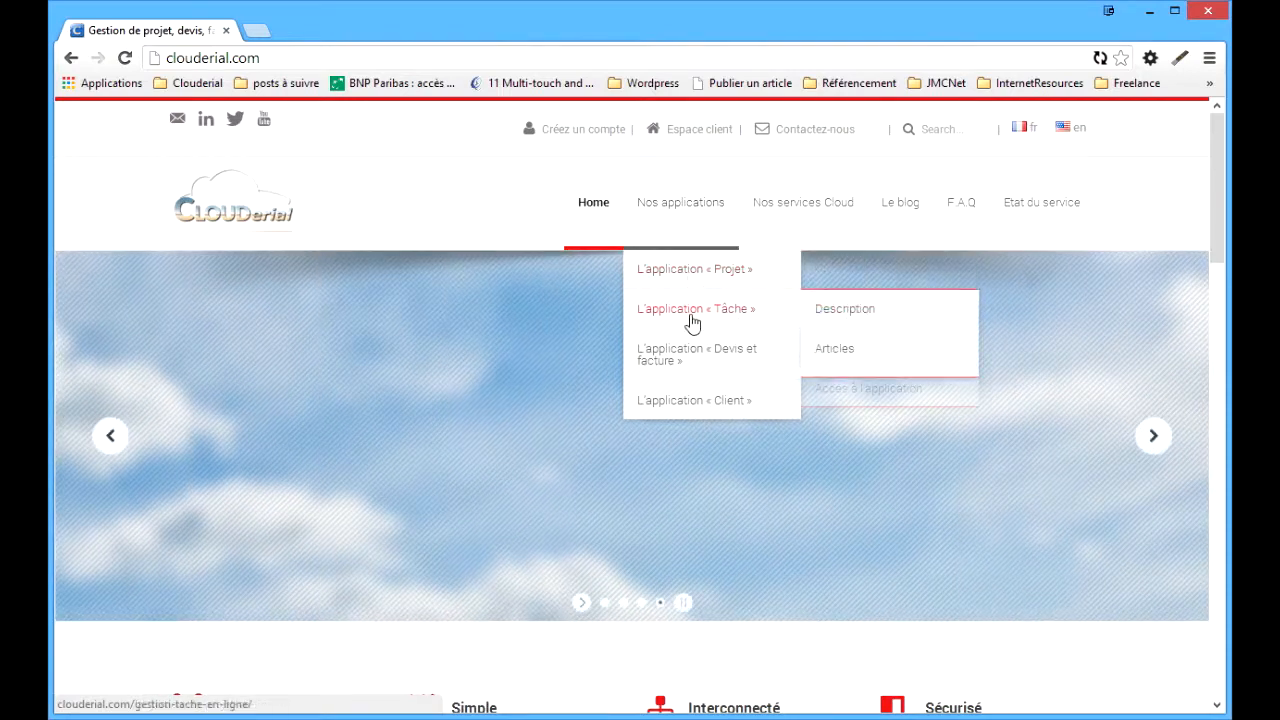
pyautogui.click(858, 390)
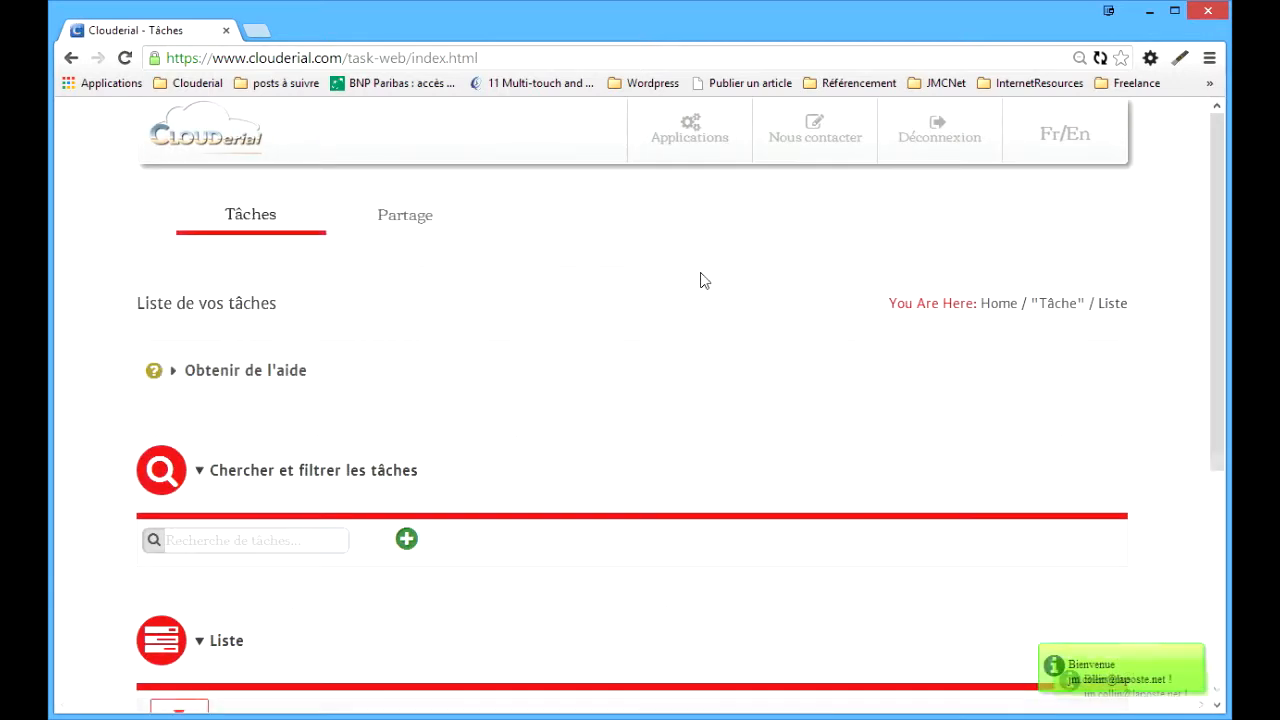
pyautogui.scroll(-4, 669, 374)
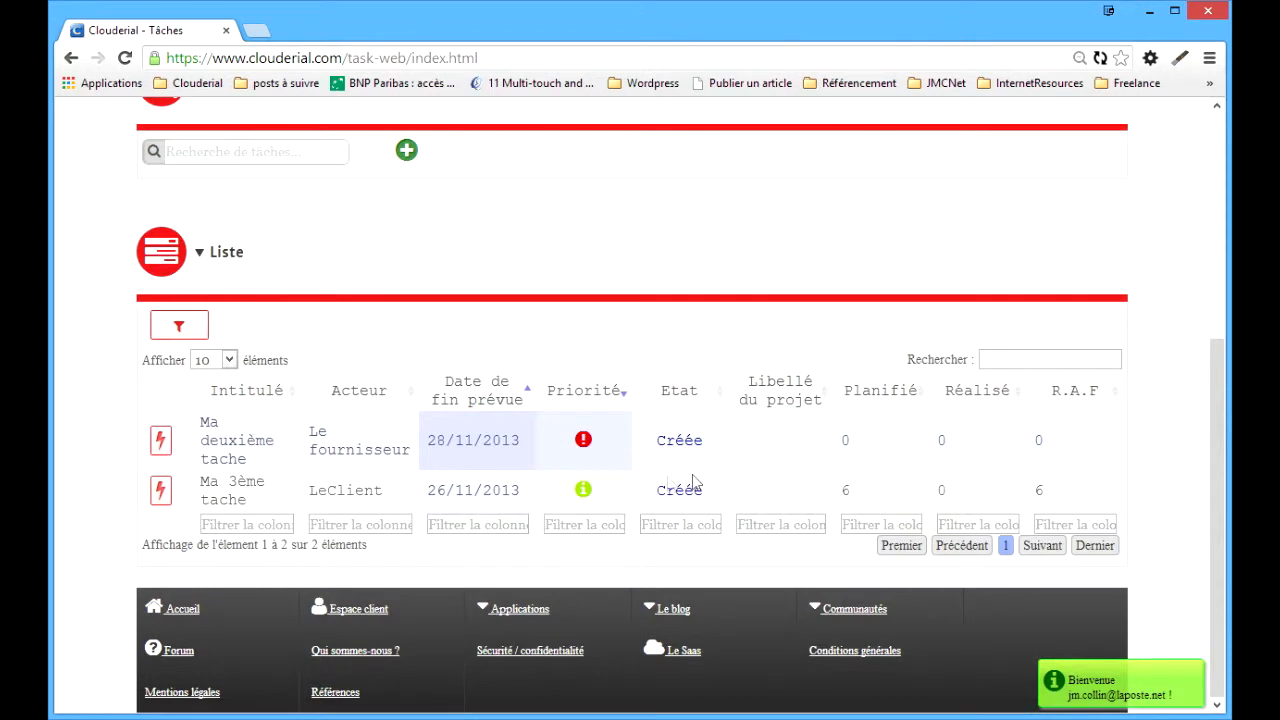
pyautogui.scroll(4, 736, 486)
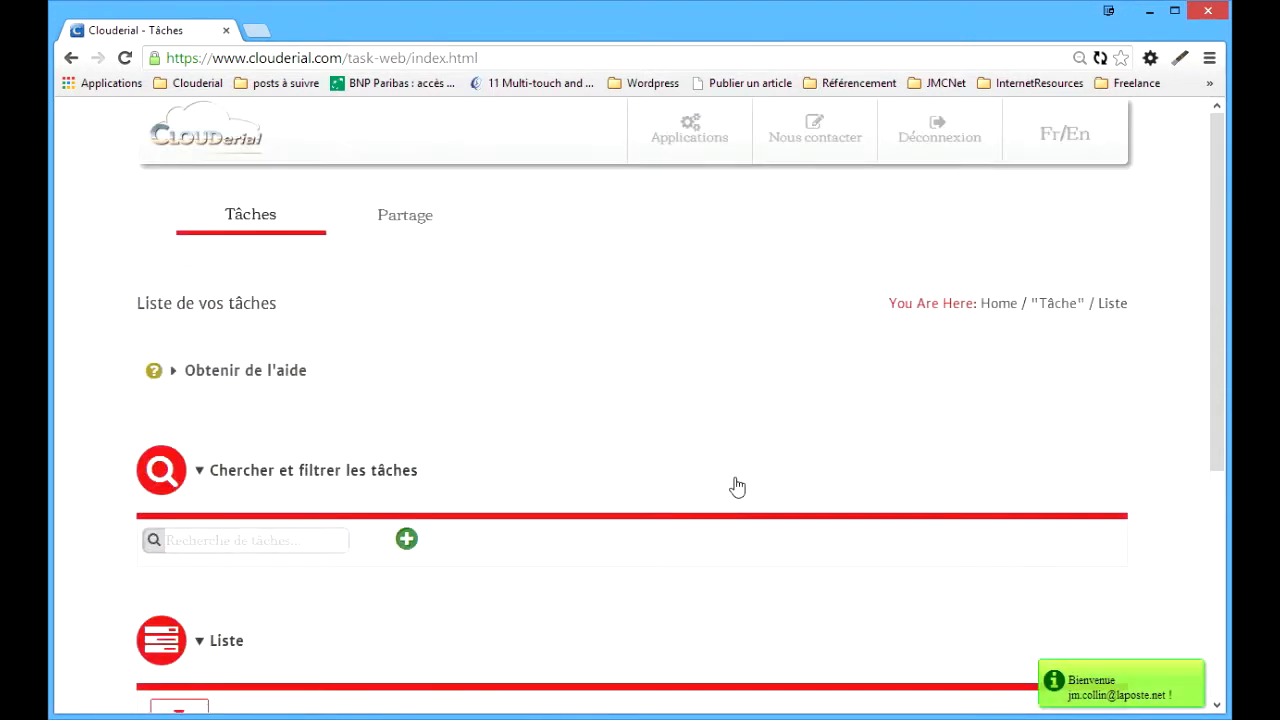
# - Open the Projet application in a separate browser tab and switch to it
pyautogui.moveTo(689, 130)
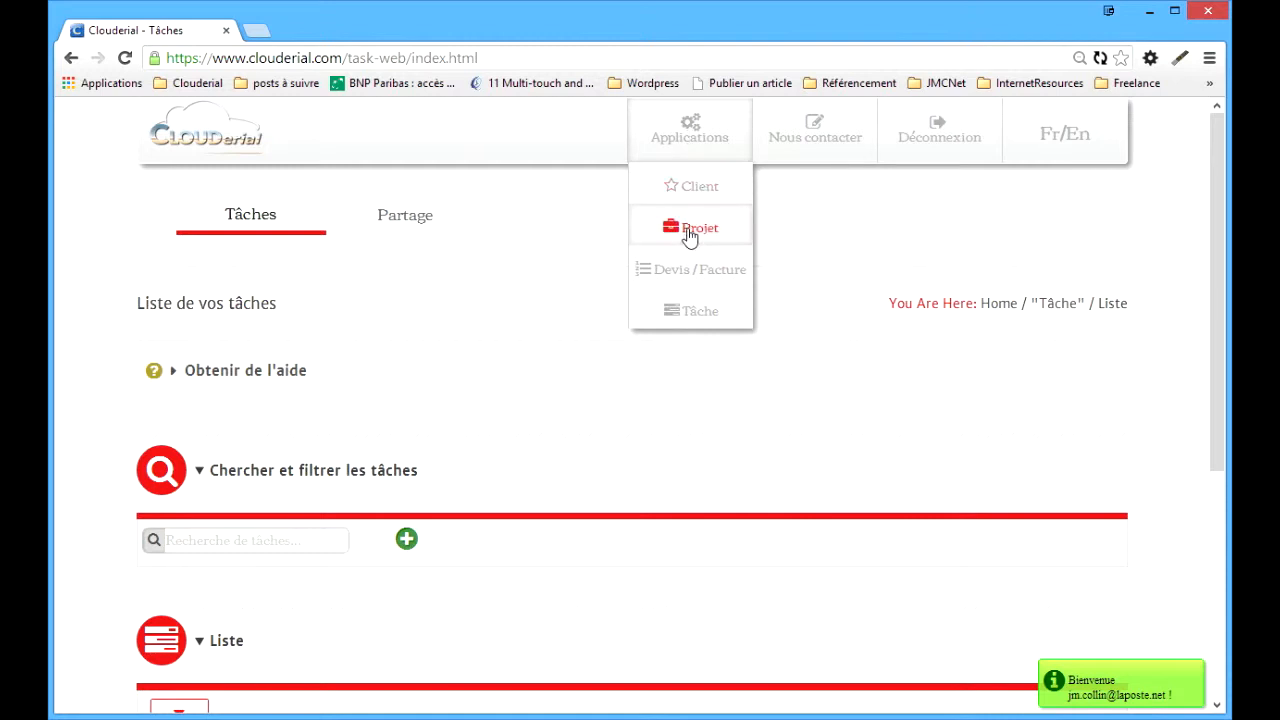
pyautogui.middleClick(689, 230)
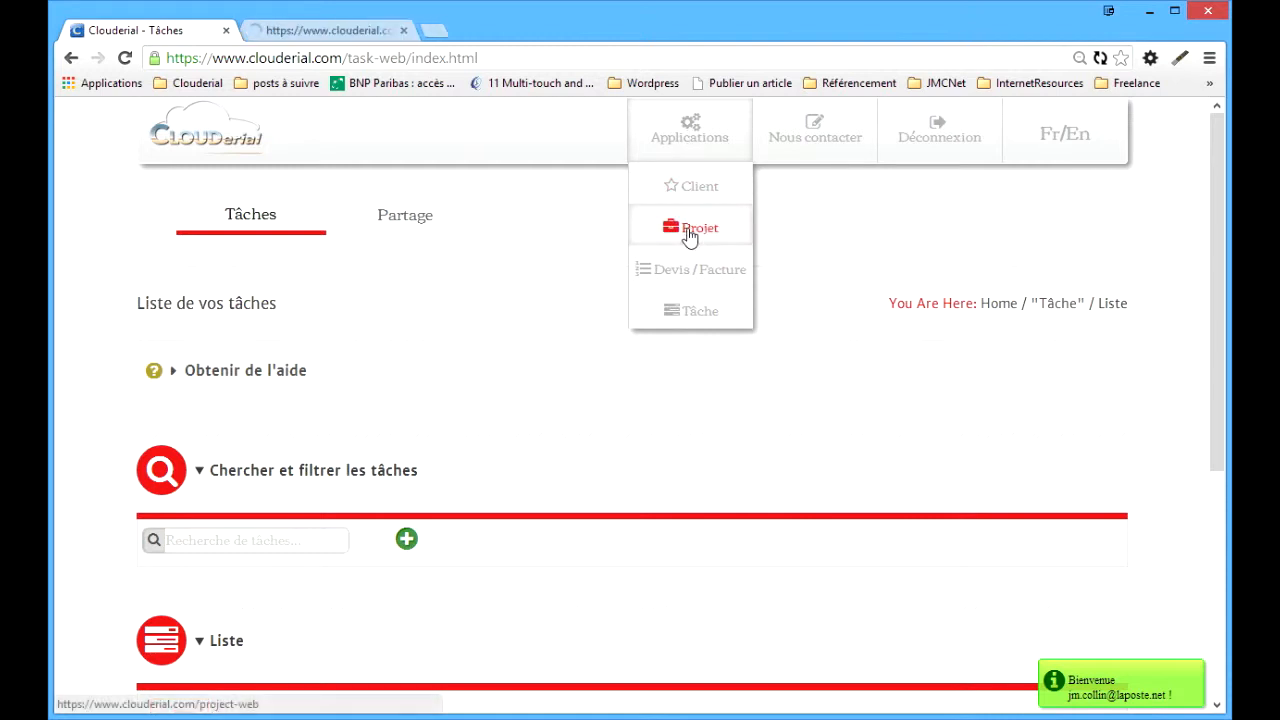
pyautogui.click(336, 31)
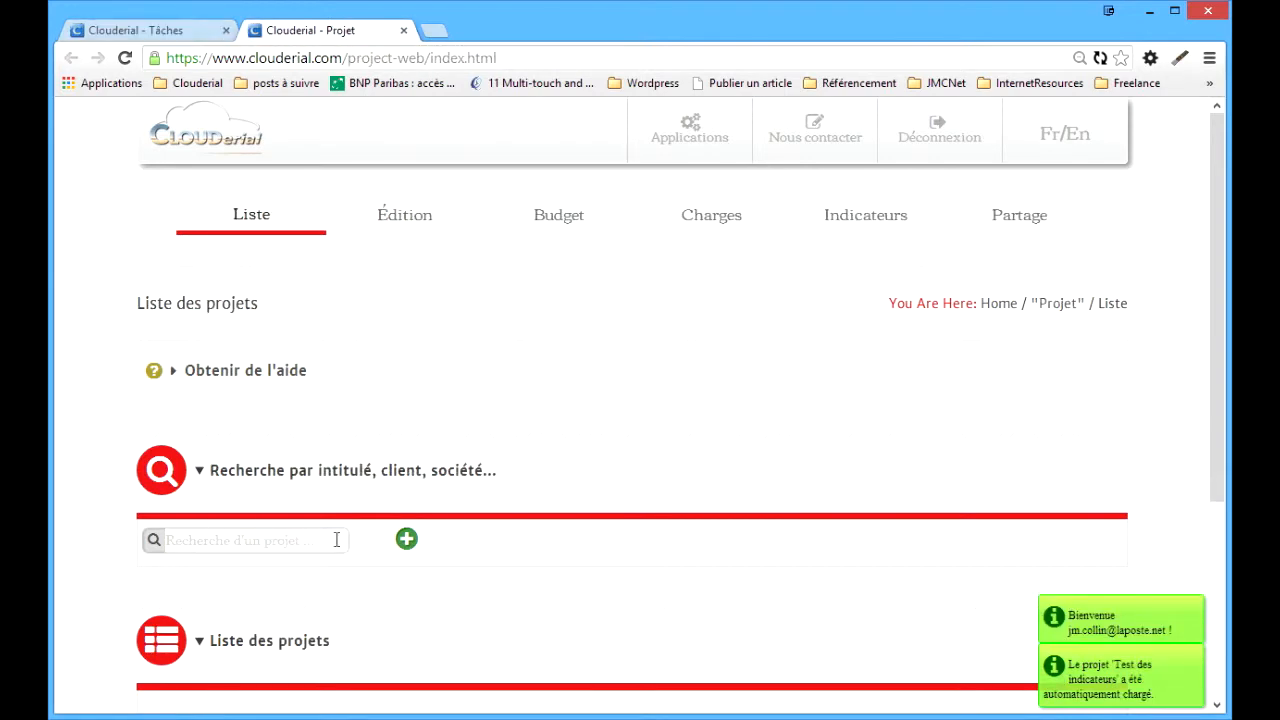
# - Create a project titled "Test des tâches" associated with the client "Mon nouveau client"
pyautogui.click(406, 539)
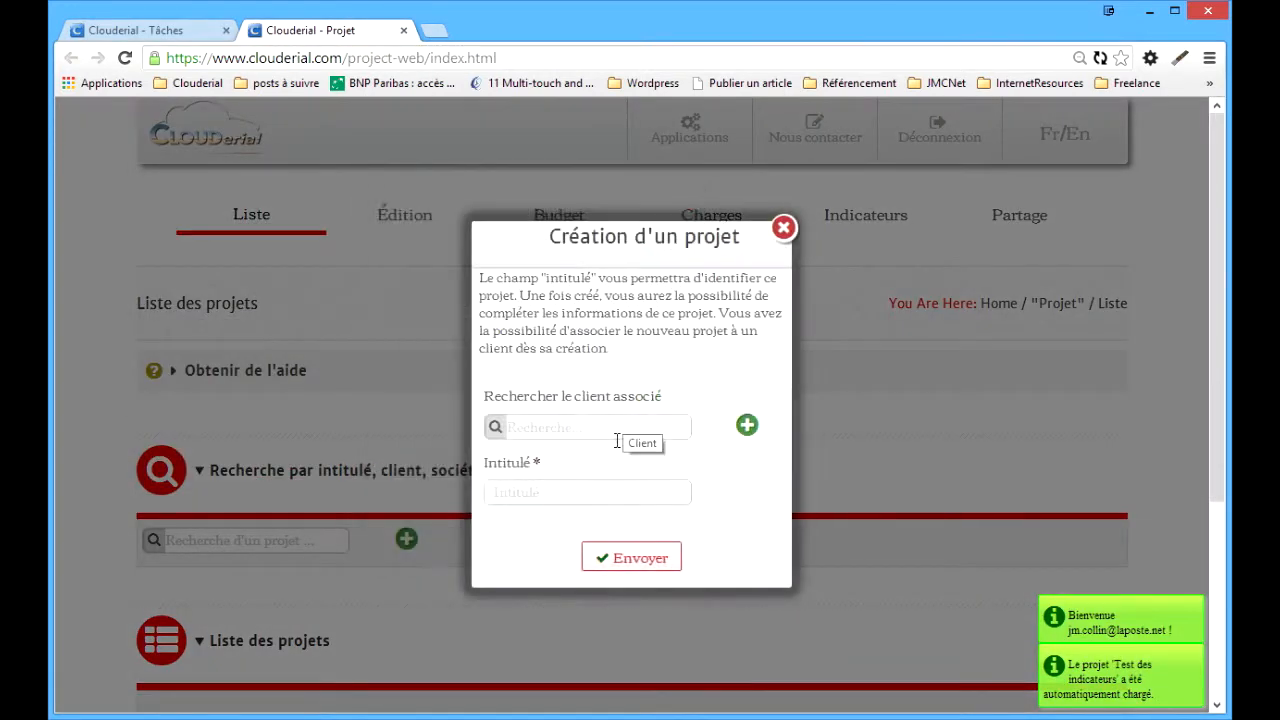
pyautogui.click(615, 428)
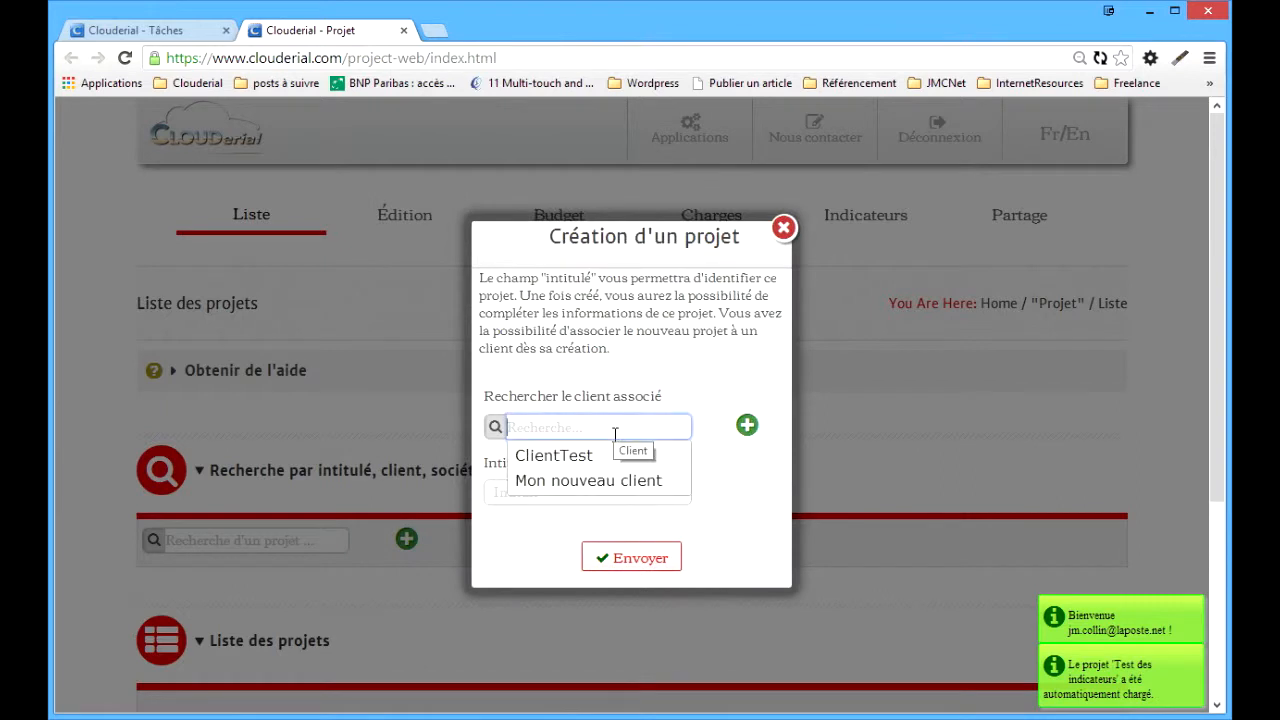
pyautogui.click(590, 481)
pyautogui.click(584, 492)
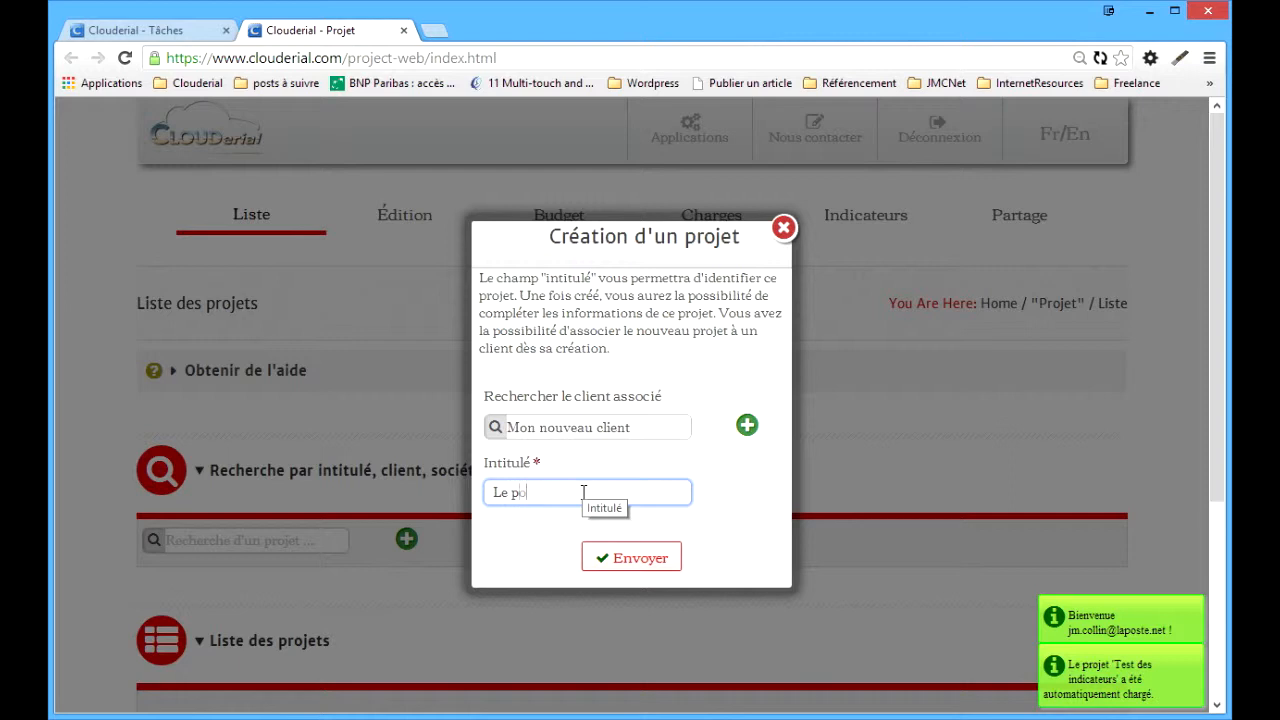
pyautogui.write('Test des tâches')
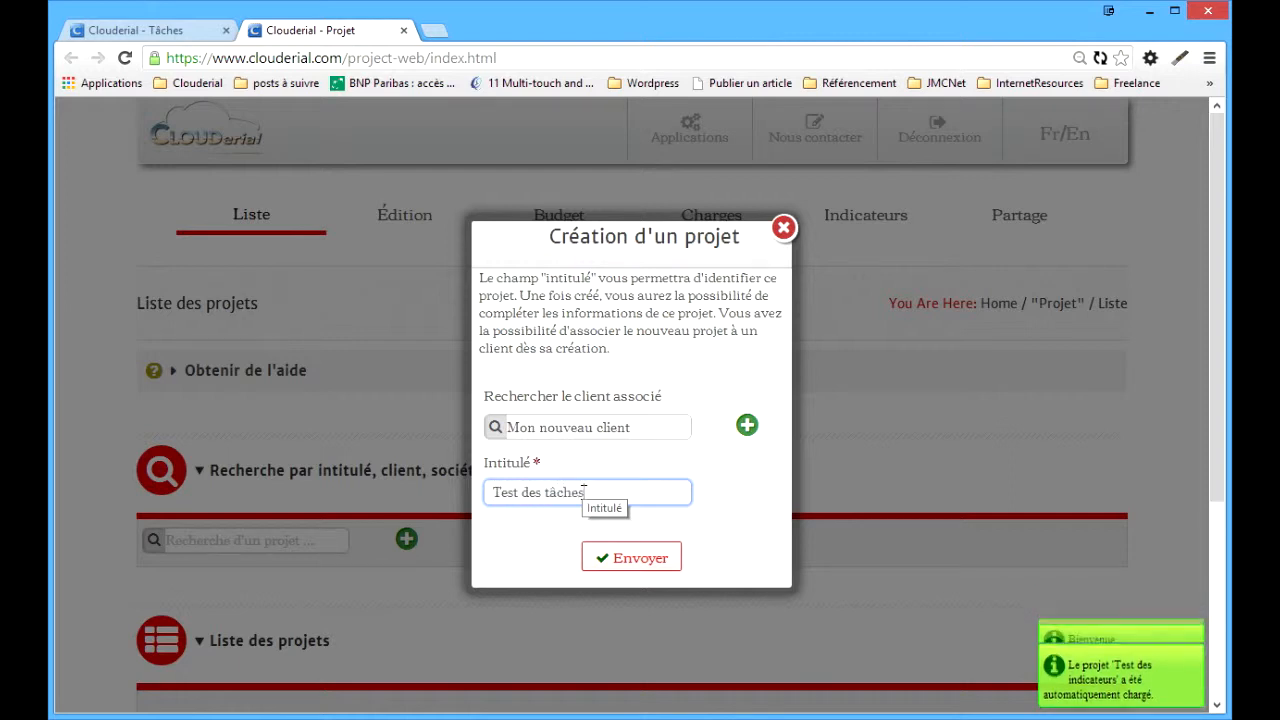
pyautogui.click(627, 558)
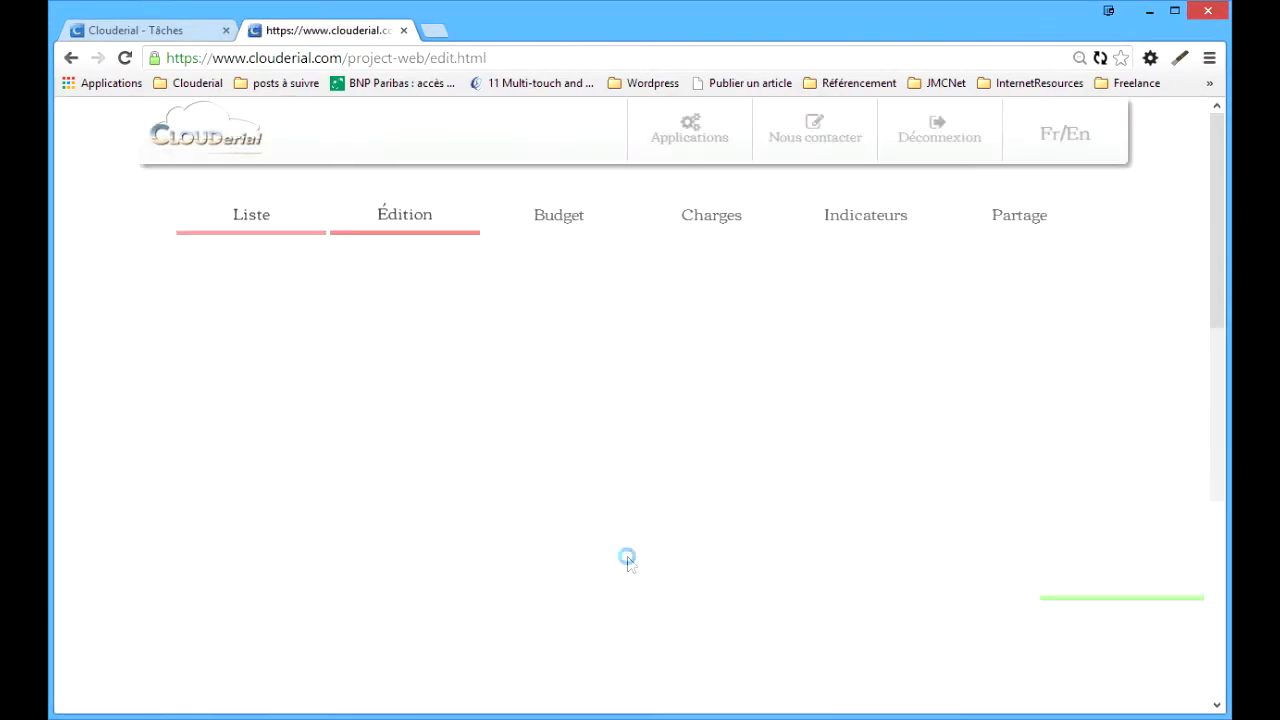
# - Set the project's state to "En développement" in its identification details
pyautogui.scroll(-6, 629, 560)
pyautogui.scroll(6, 630, 563)
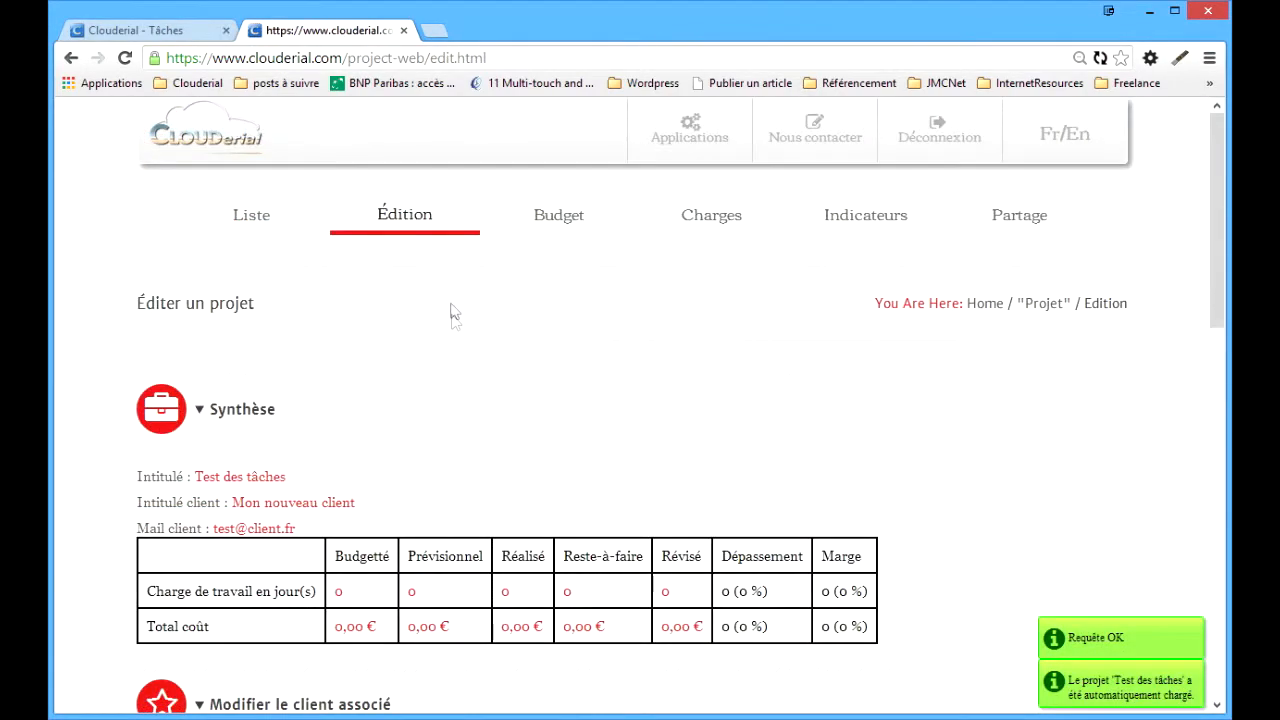
pyautogui.scroll(-4, 642, 398)
pyautogui.scroll(-5, 642, 398)
pyautogui.click(704, 284)
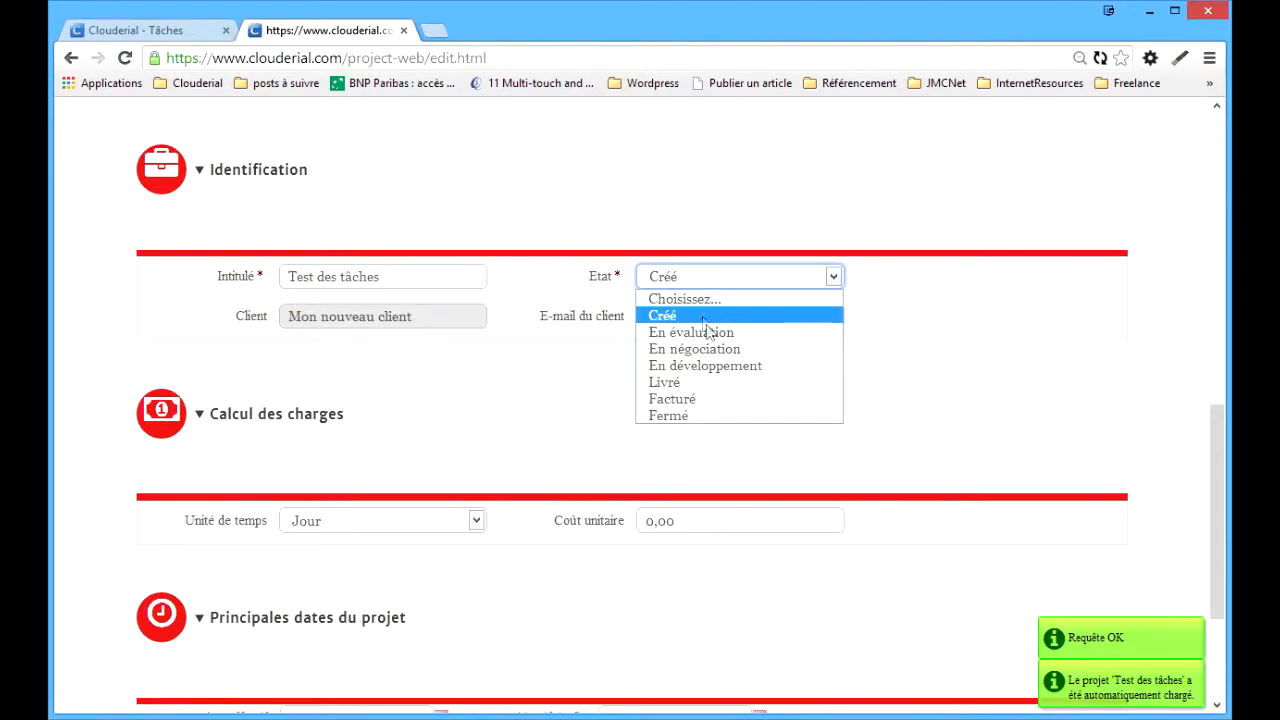
pyautogui.click(724, 366)
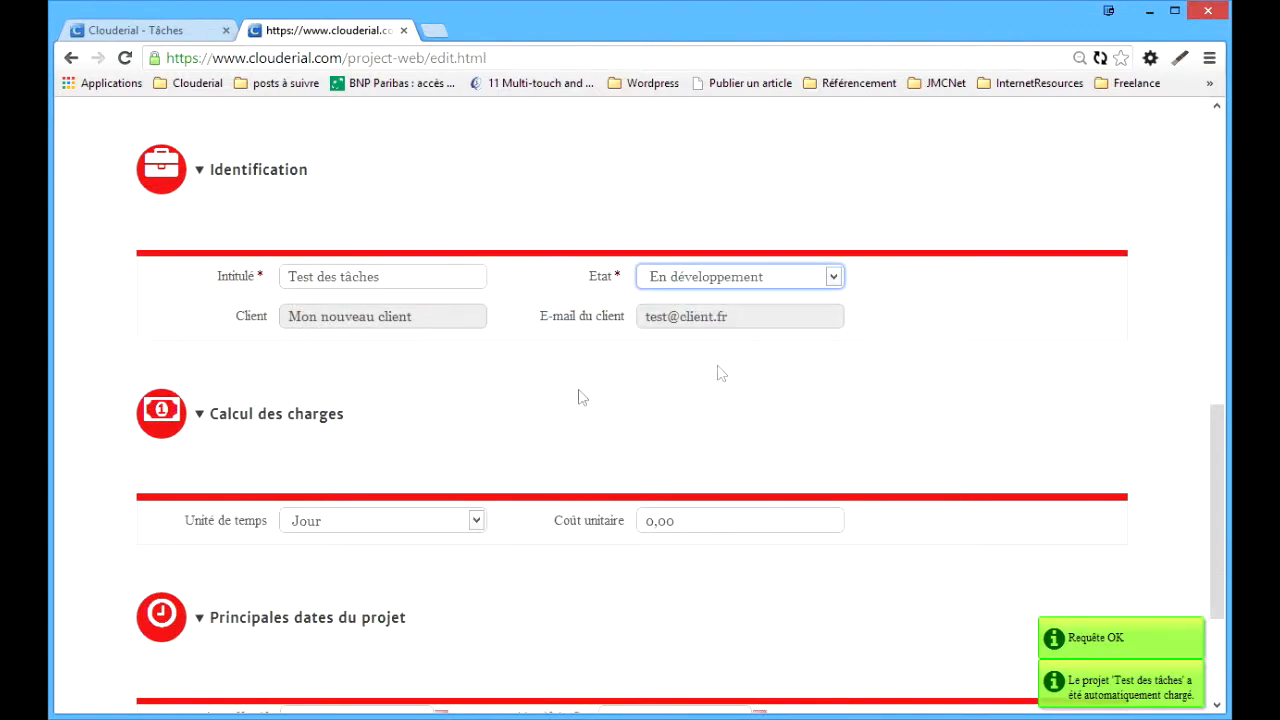
# - Set the time unit for the project's charge calculation to "Heure" and submit the project changes
pyautogui.scroll(-3, 581, 395)
pyautogui.click(472, 297)
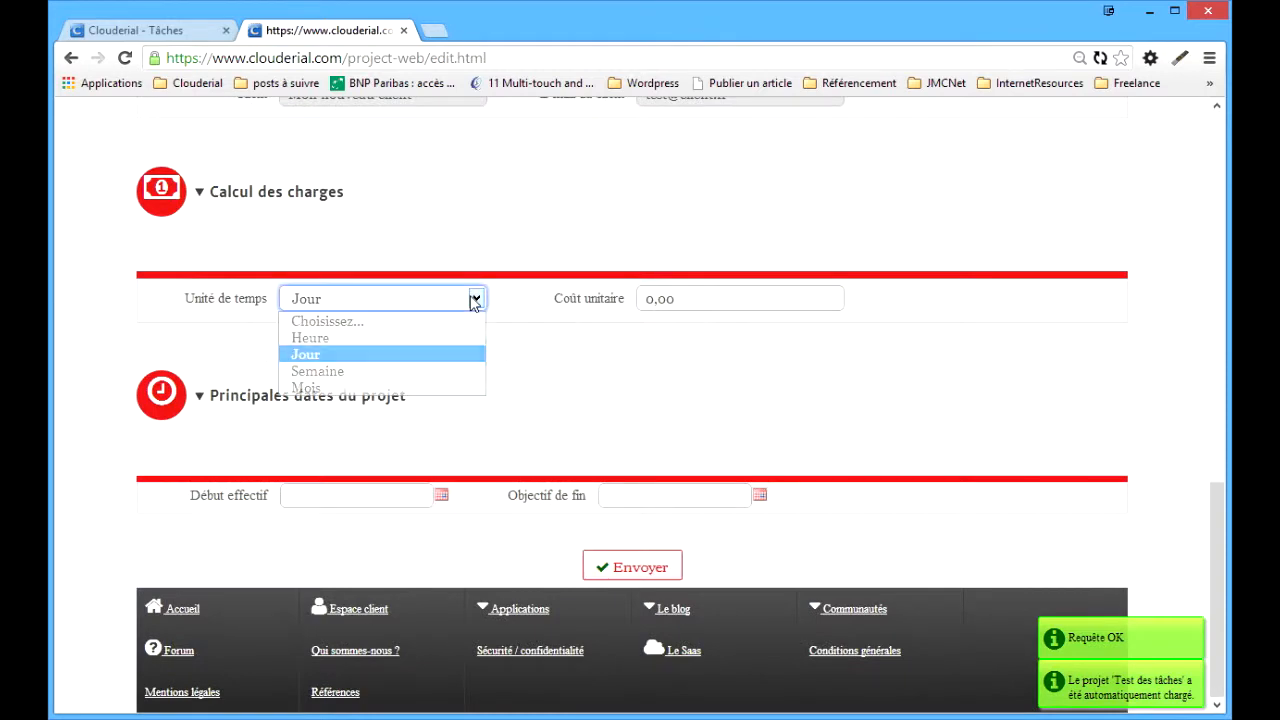
pyautogui.click(380, 340)
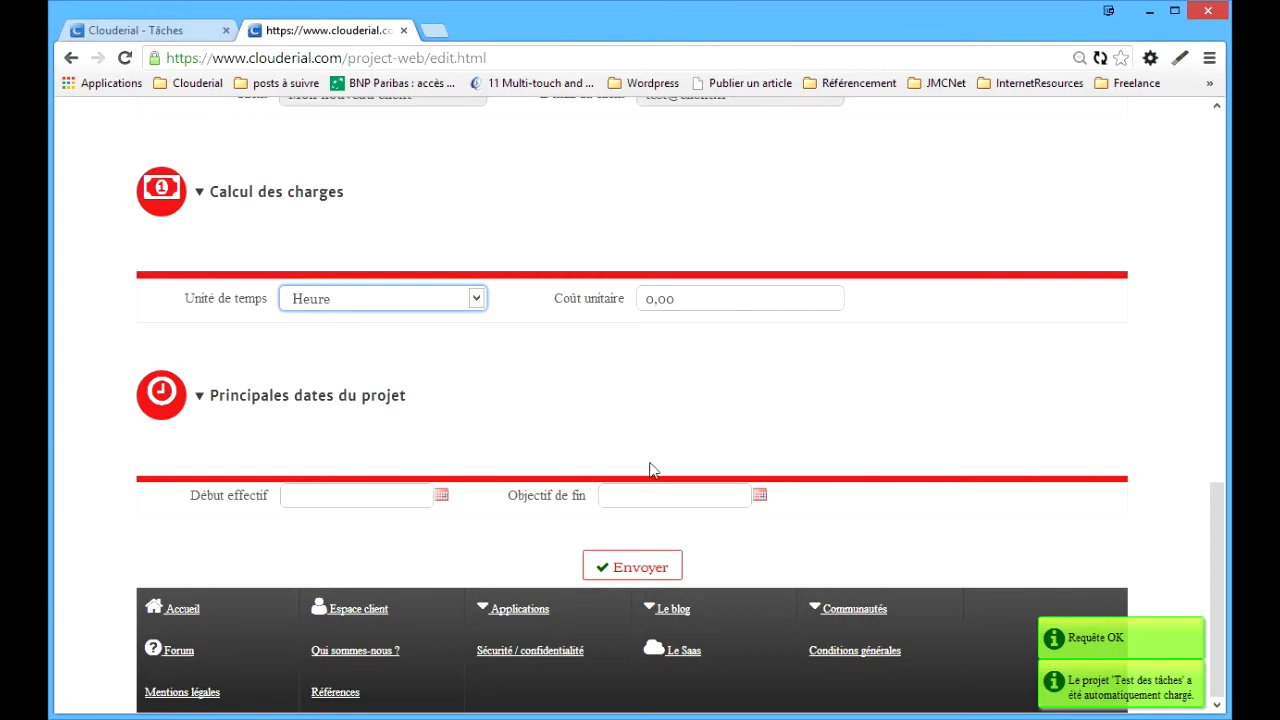
pyautogui.scroll(10, 650, 470)
pyautogui.scroll(-9, 651, 466)
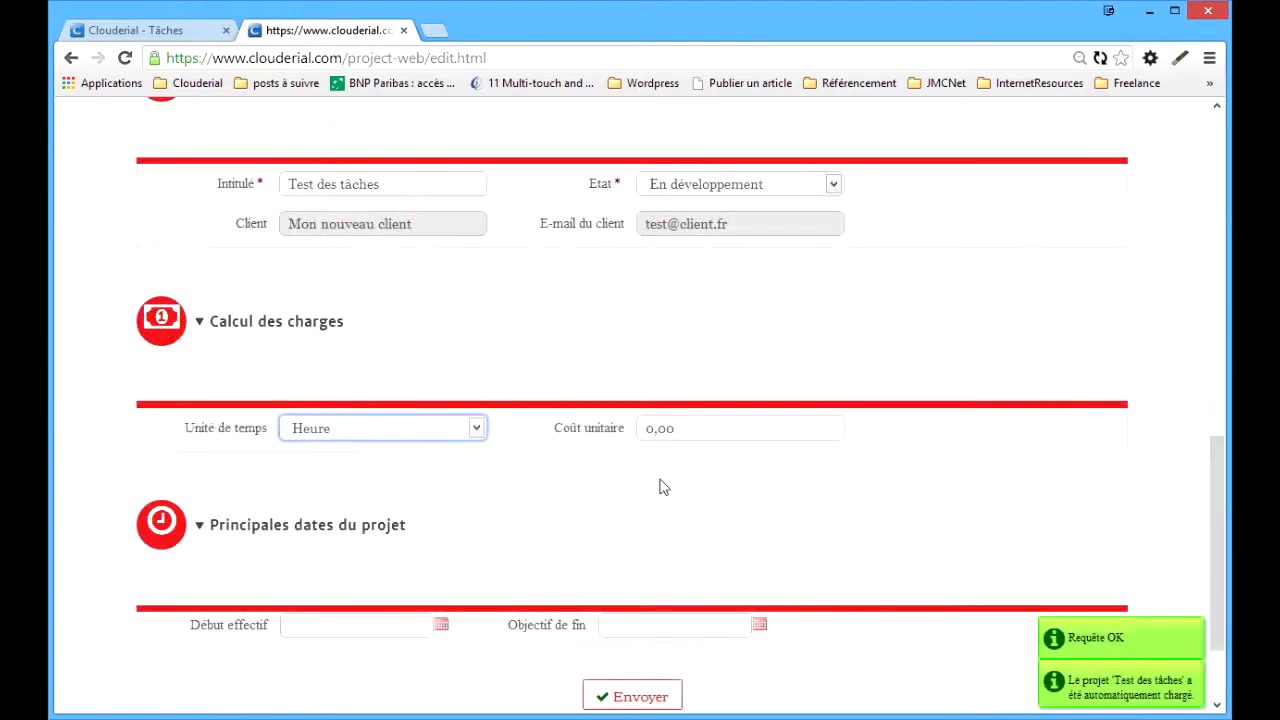
pyautogui.scroll(10, 660, 486)
pyautogui.scroll(-11, 690, 530)
pyautogui.scroll(-1, 674, 593)
pyautogui.click(664, 566)
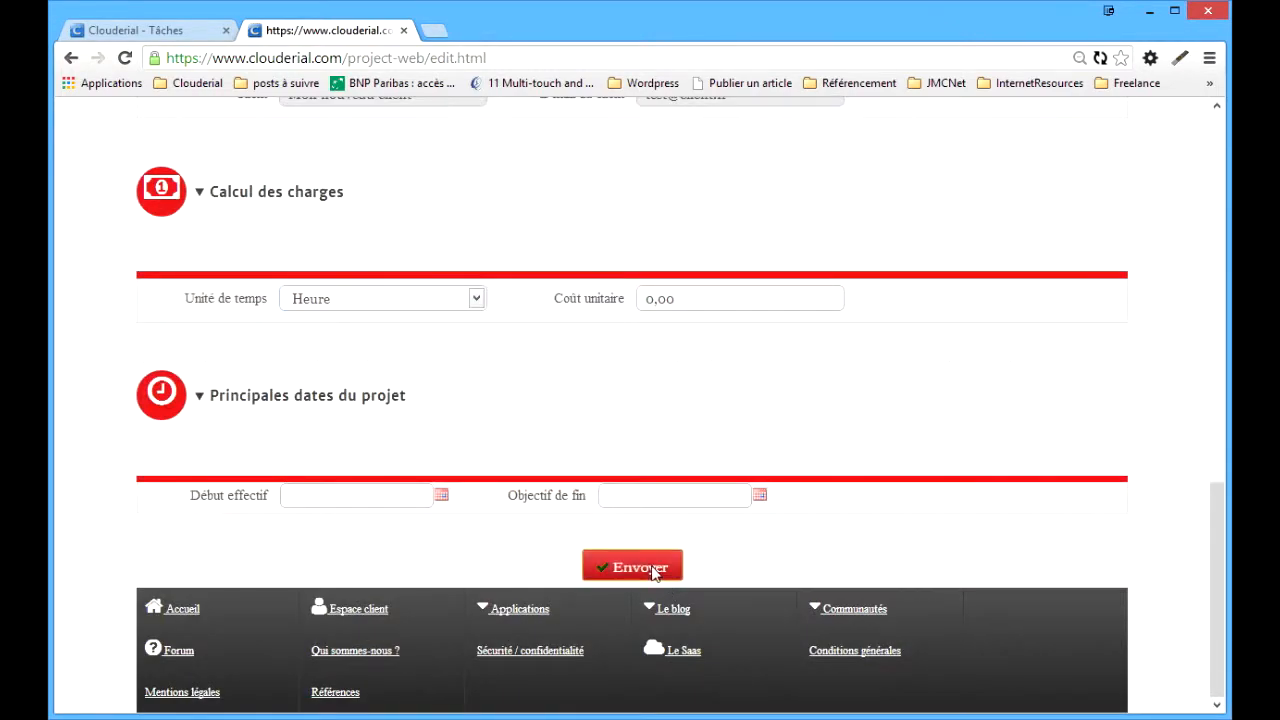
# - Open the project's charges and start a new charge labelled "La charge n°1"
pyautogui.scroll(12, 711, 383)
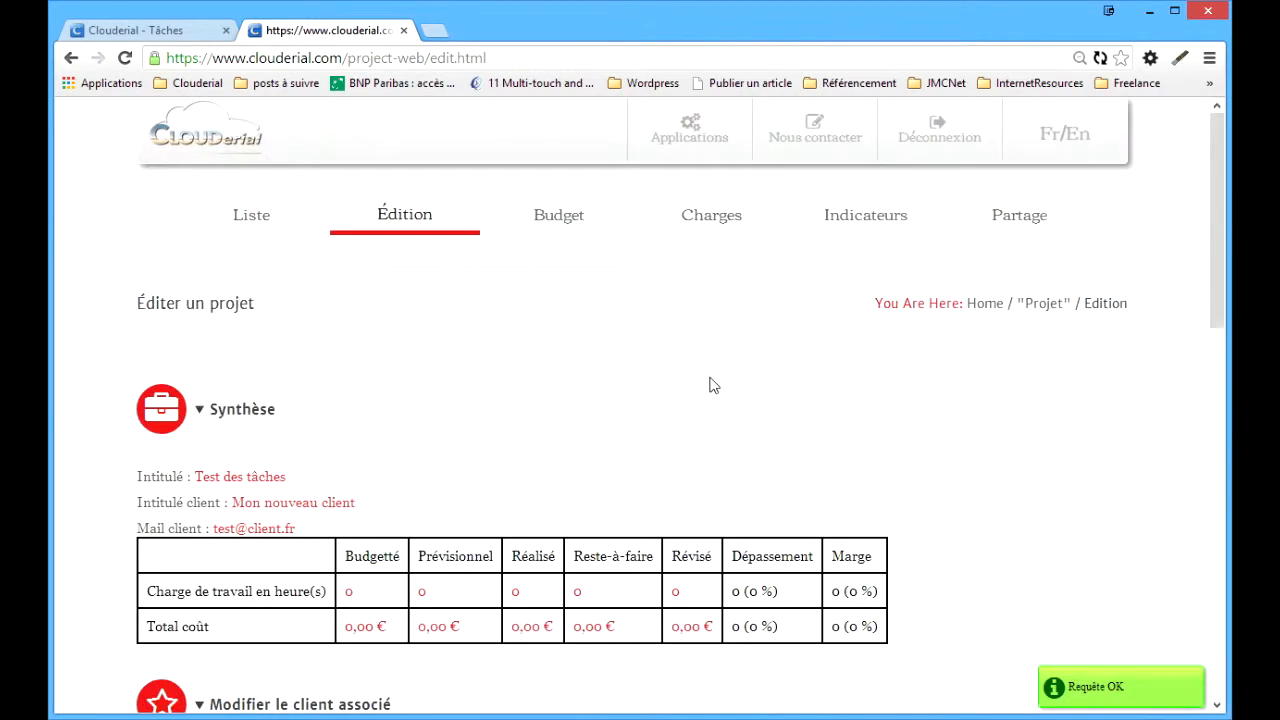
pyautogui.scroll(-1, 711, 383)
pyautogui.scroll(1, 520, 193)
pyautogui.click(718, 222)
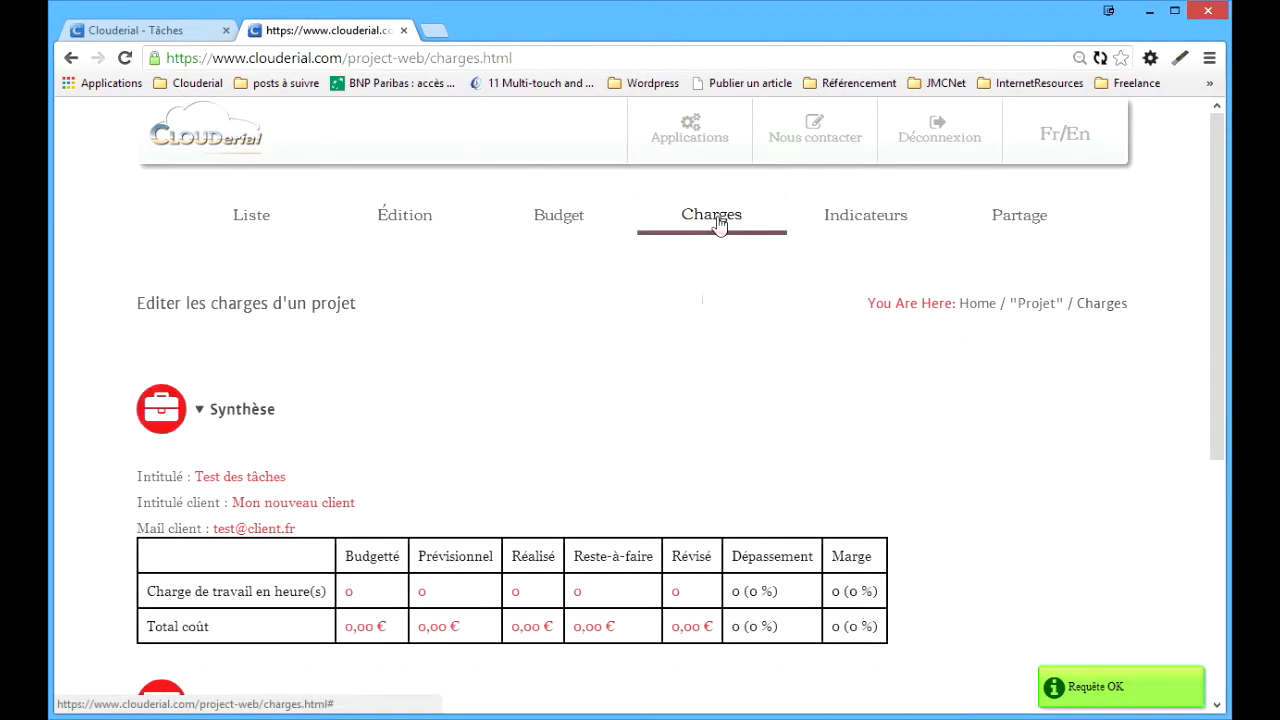
pyautogui.scroll(-4, 691, 360)
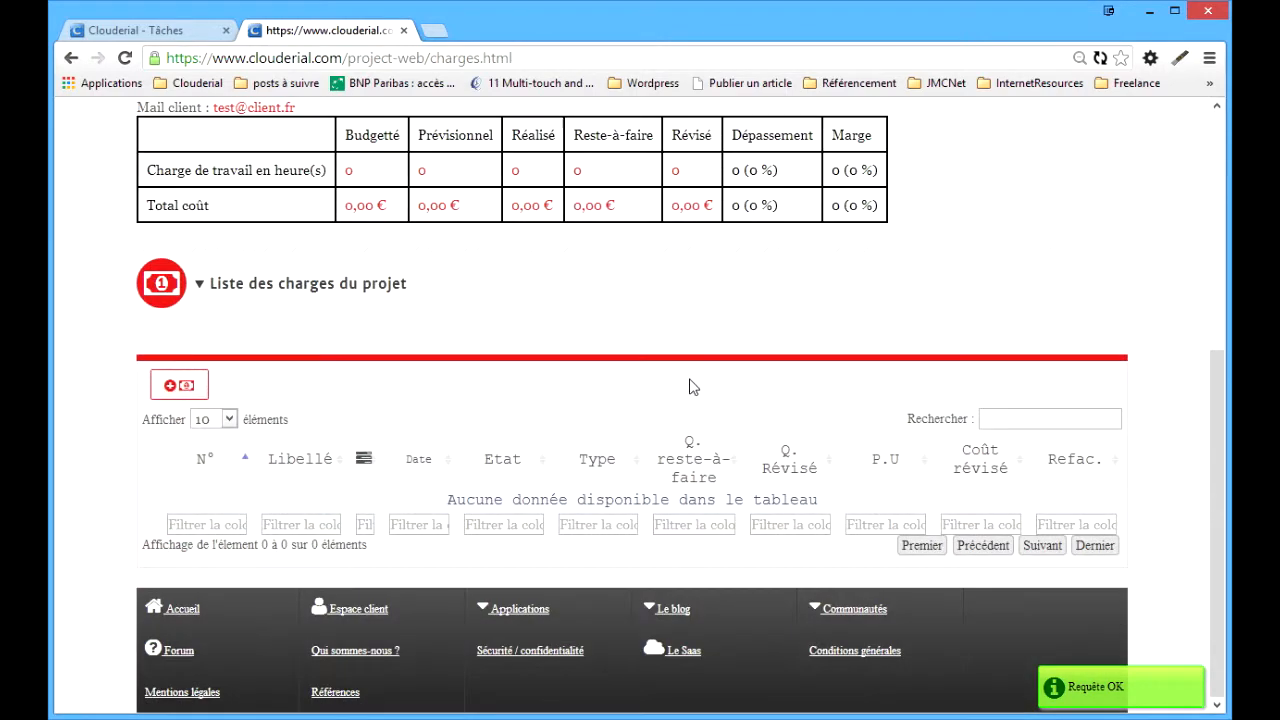
pyautogui.click(183, 386)
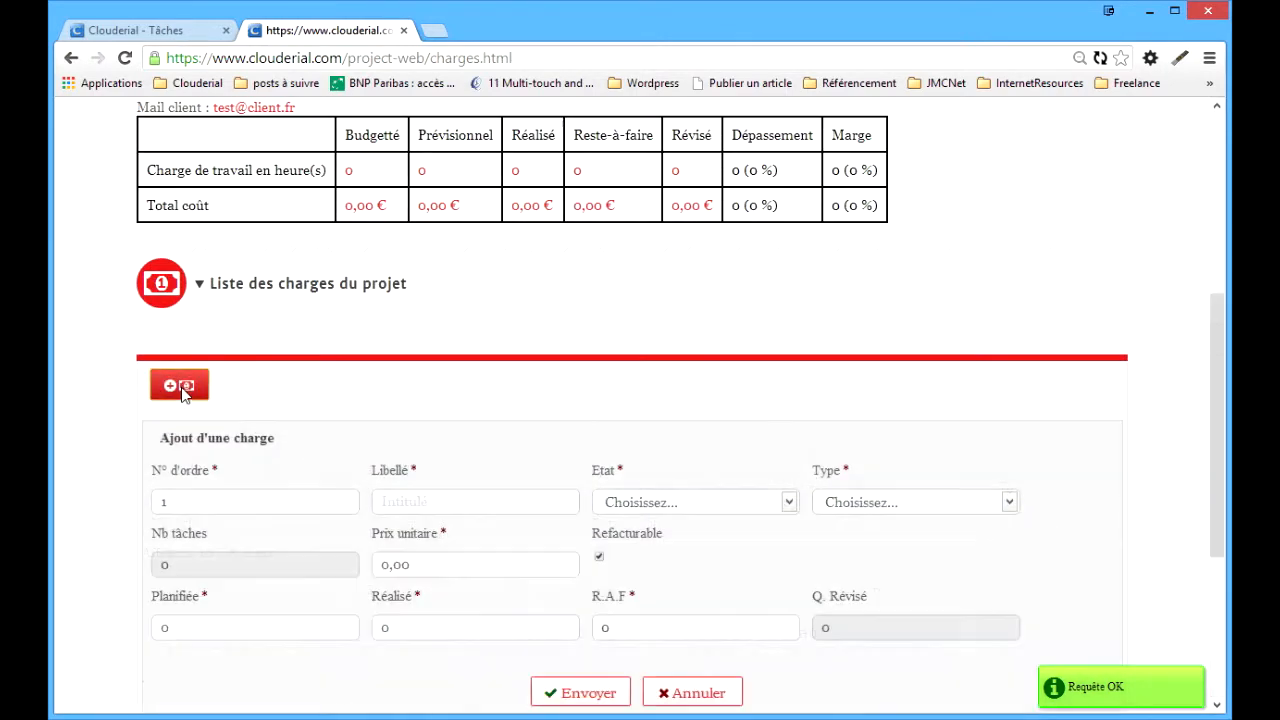
pyautogui.click(475, 501)
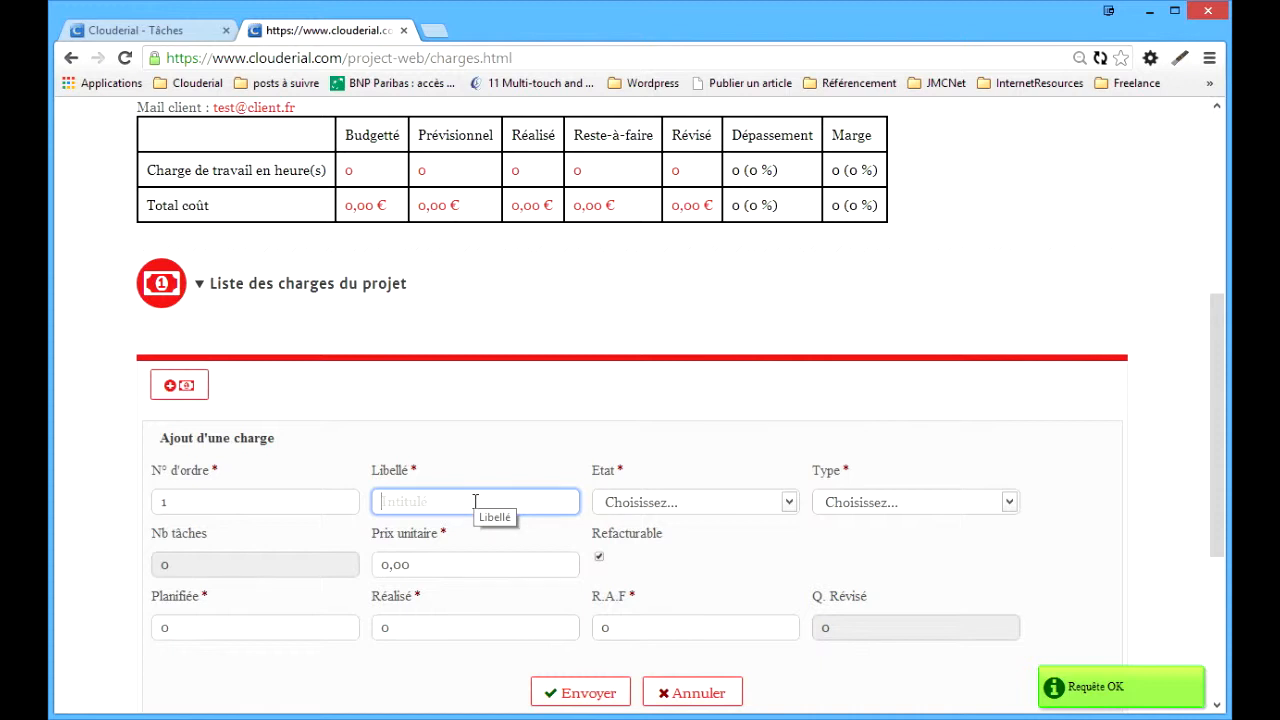
pyautogui.write('La cr')
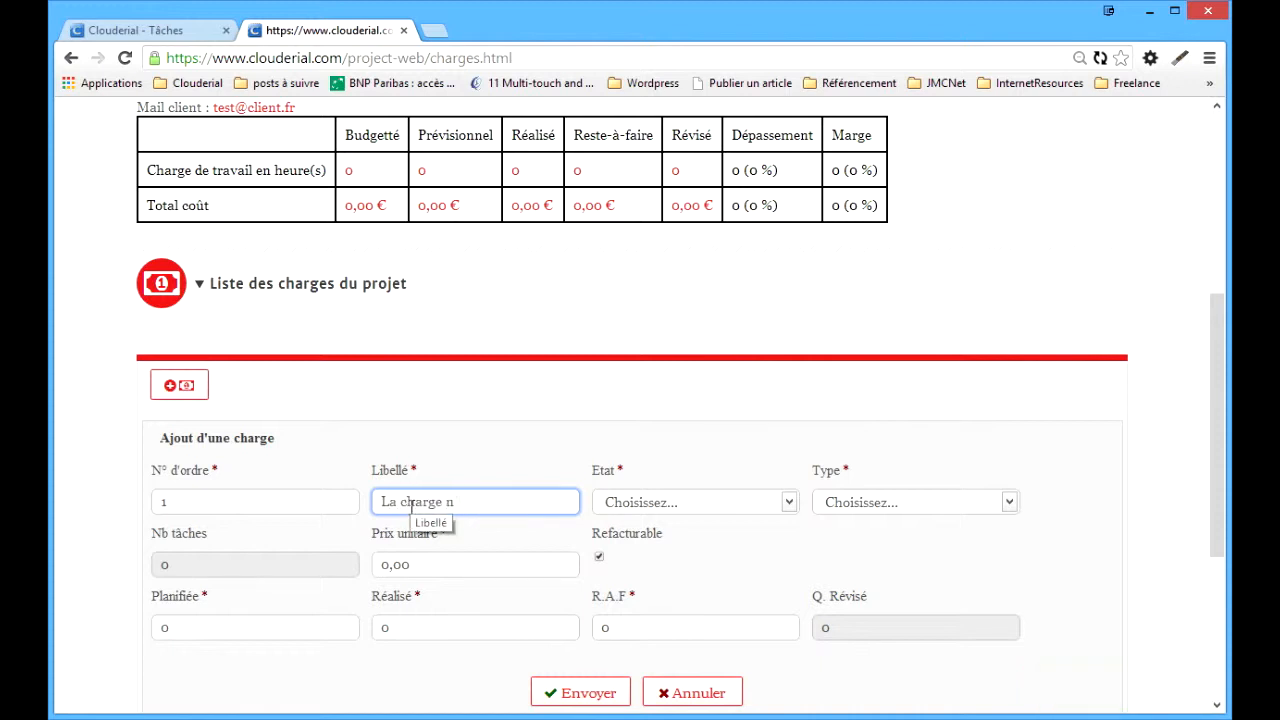
pyautogui.press('Tab')
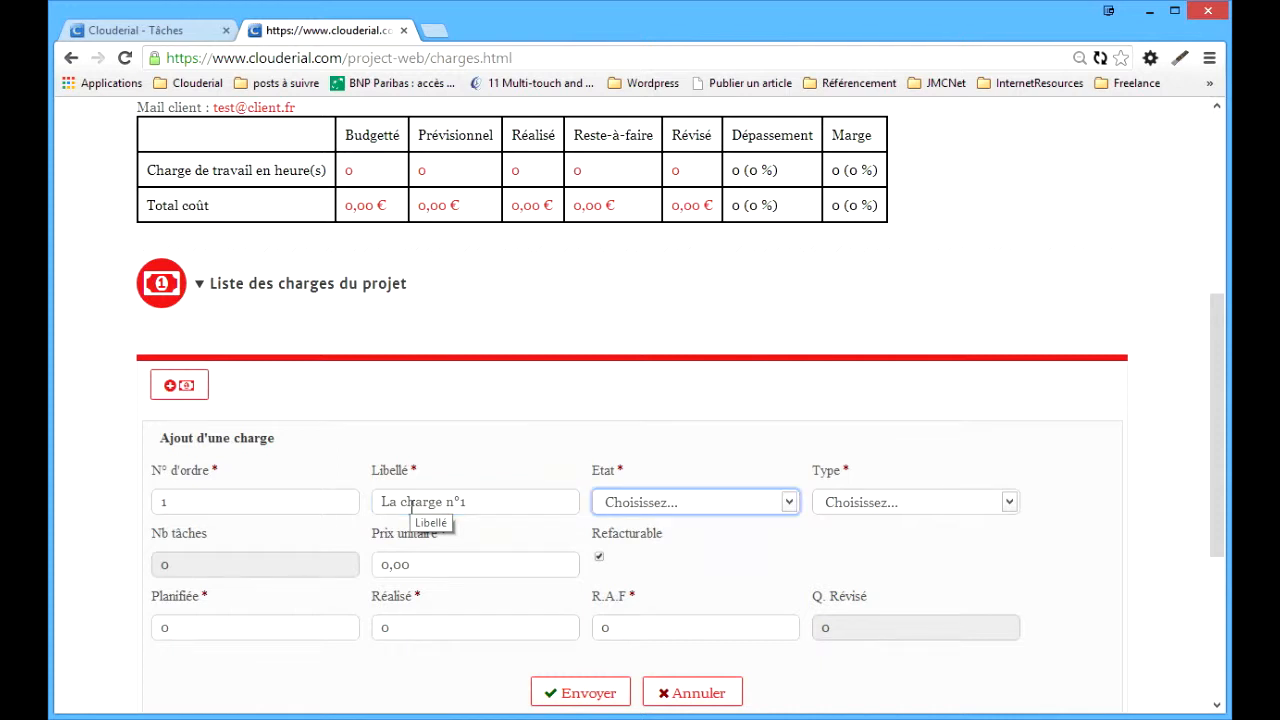
# - Set the new charge's state to "Créée" and its type to "Horaire"
pyautogui.click(799, 505)
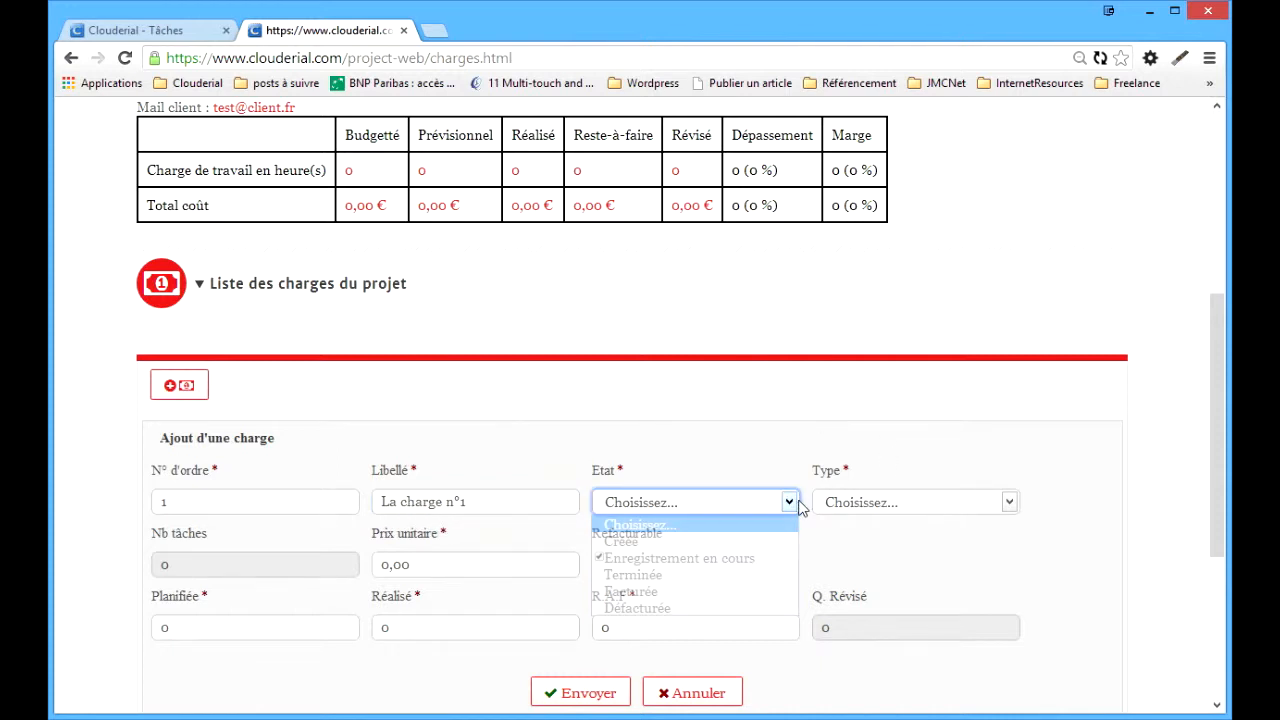
pyautogui.click(750, 543)
pyautogui.click(877, 504)
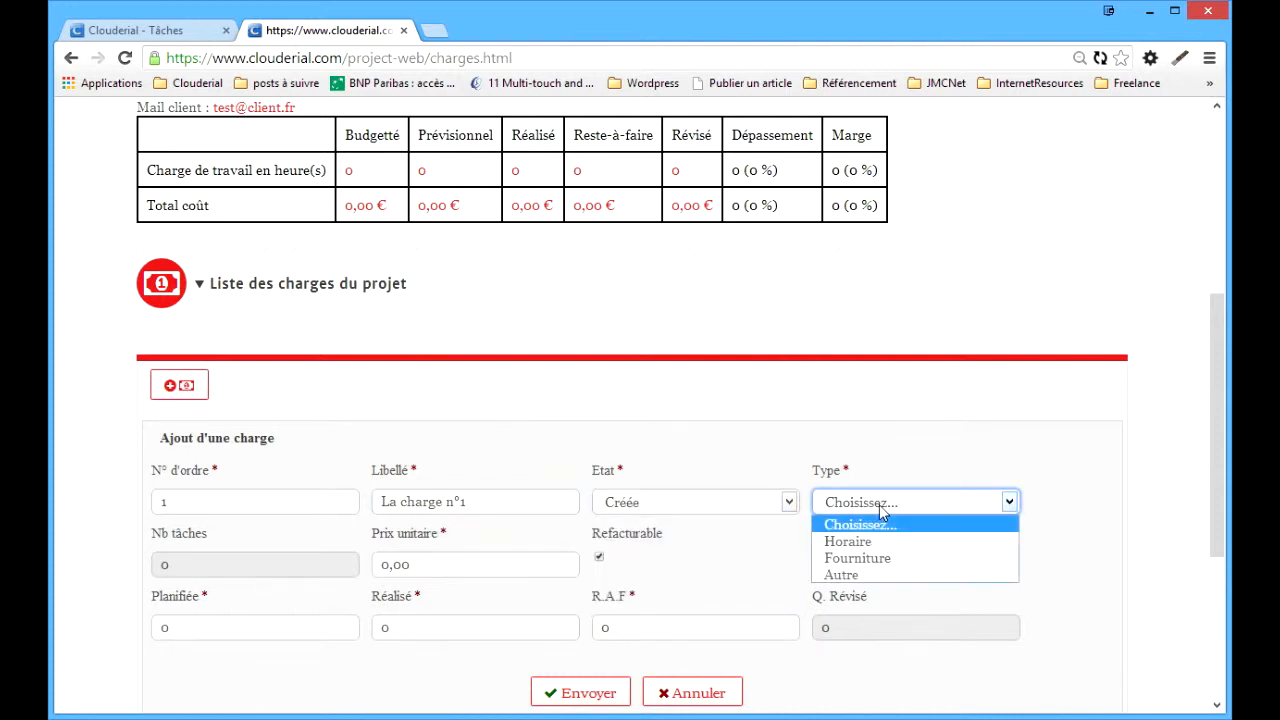
pyautogui.click(873, 548)
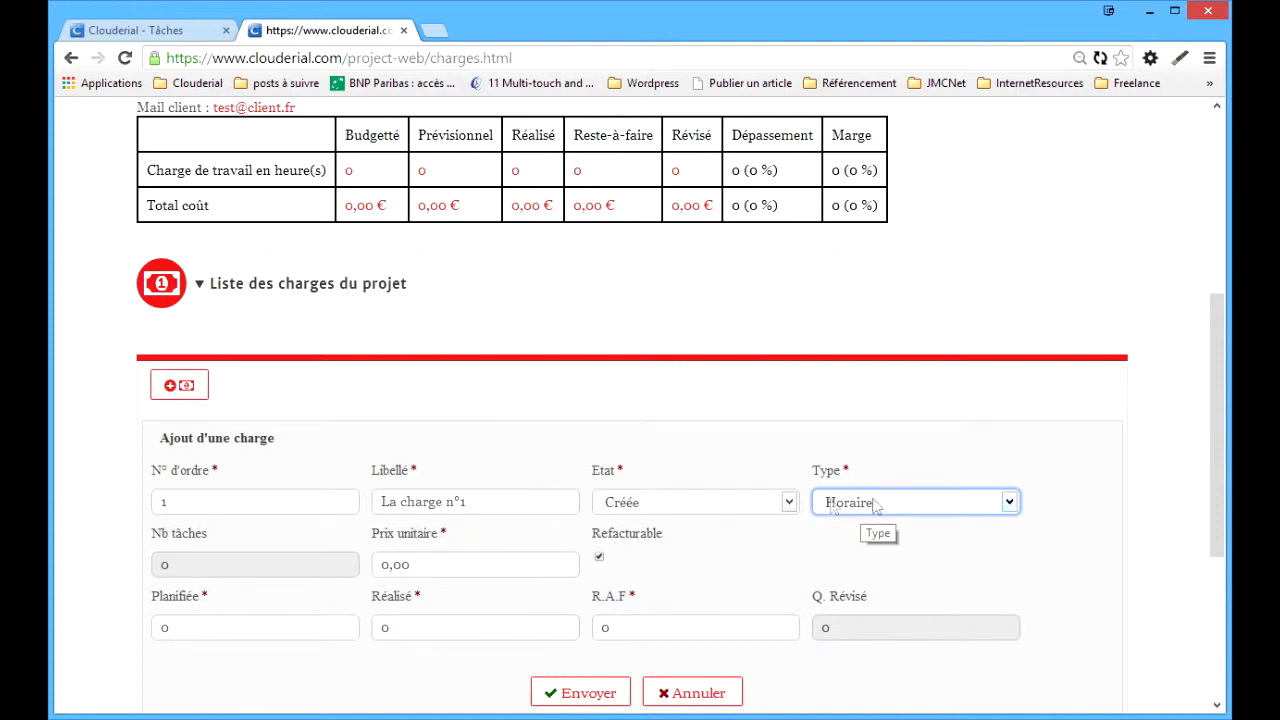
# - Give the charge a unit price of 50,00 with planned and remaining (R.A.F) quantities of 10, and submit it
pyautogui.click(479, 568)
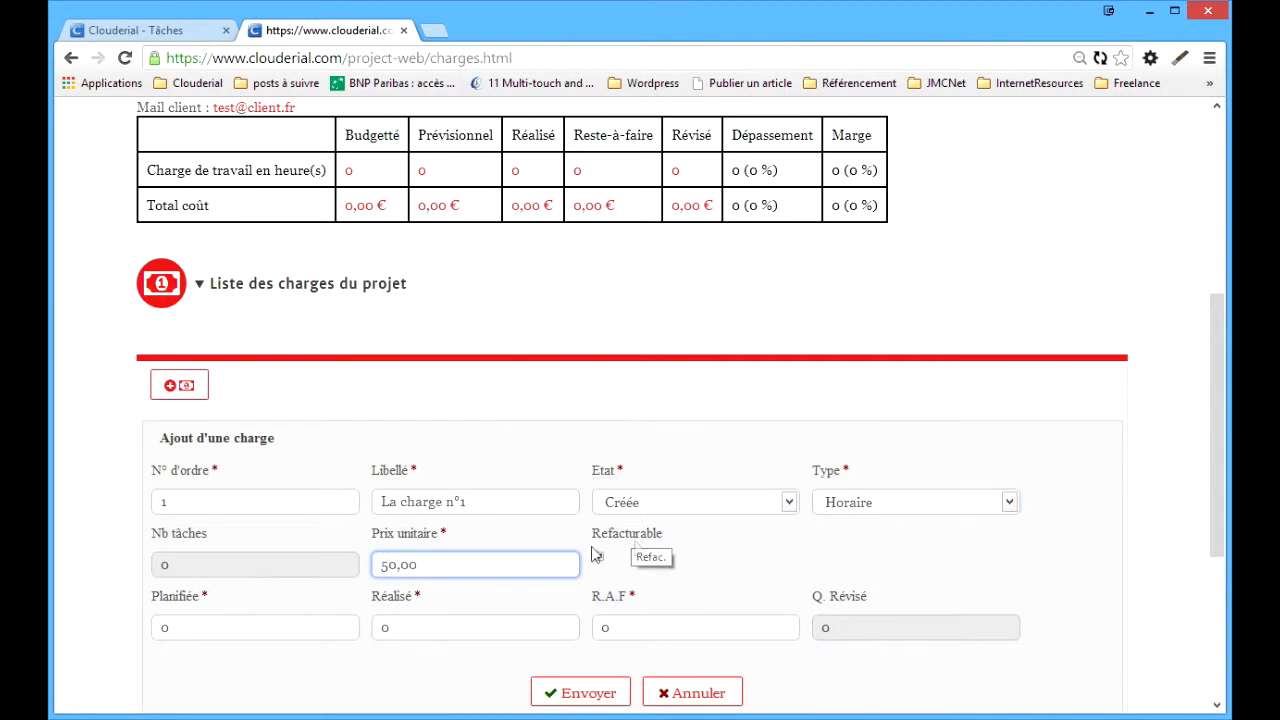
pyautogui.click(252, 626)
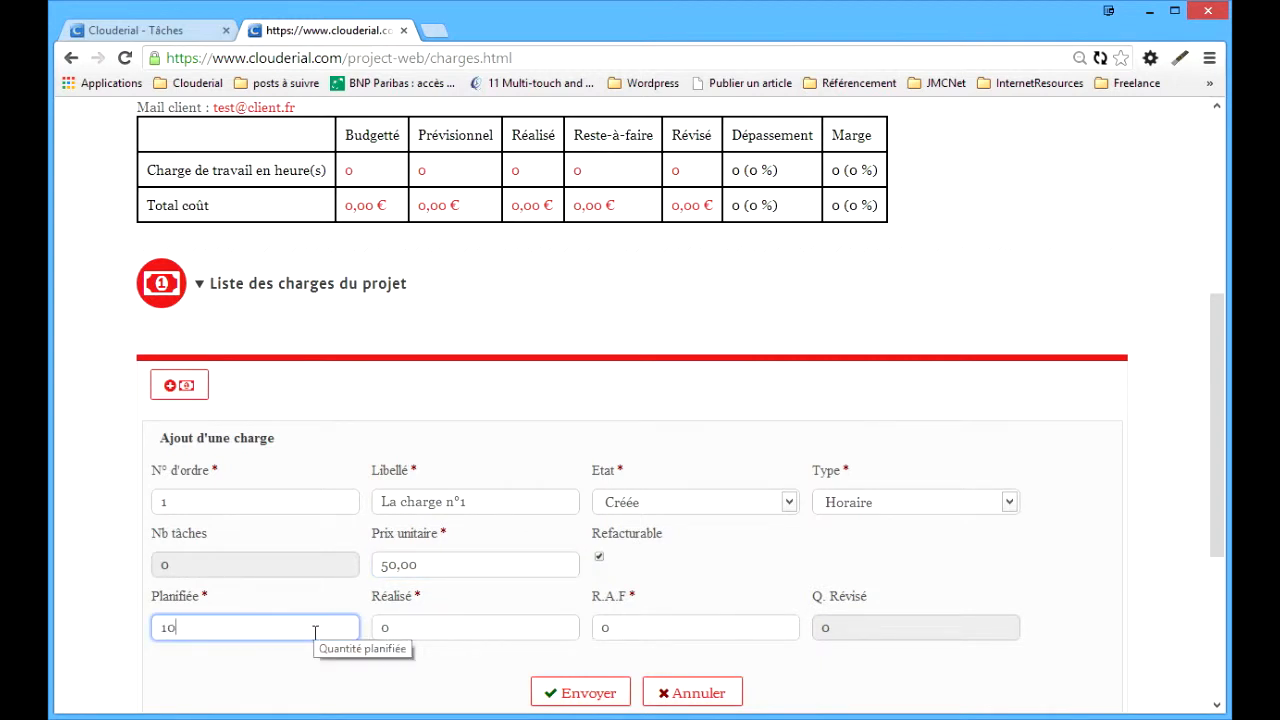
pyautogui.press('Tab')
pyautogui.press('Tab')
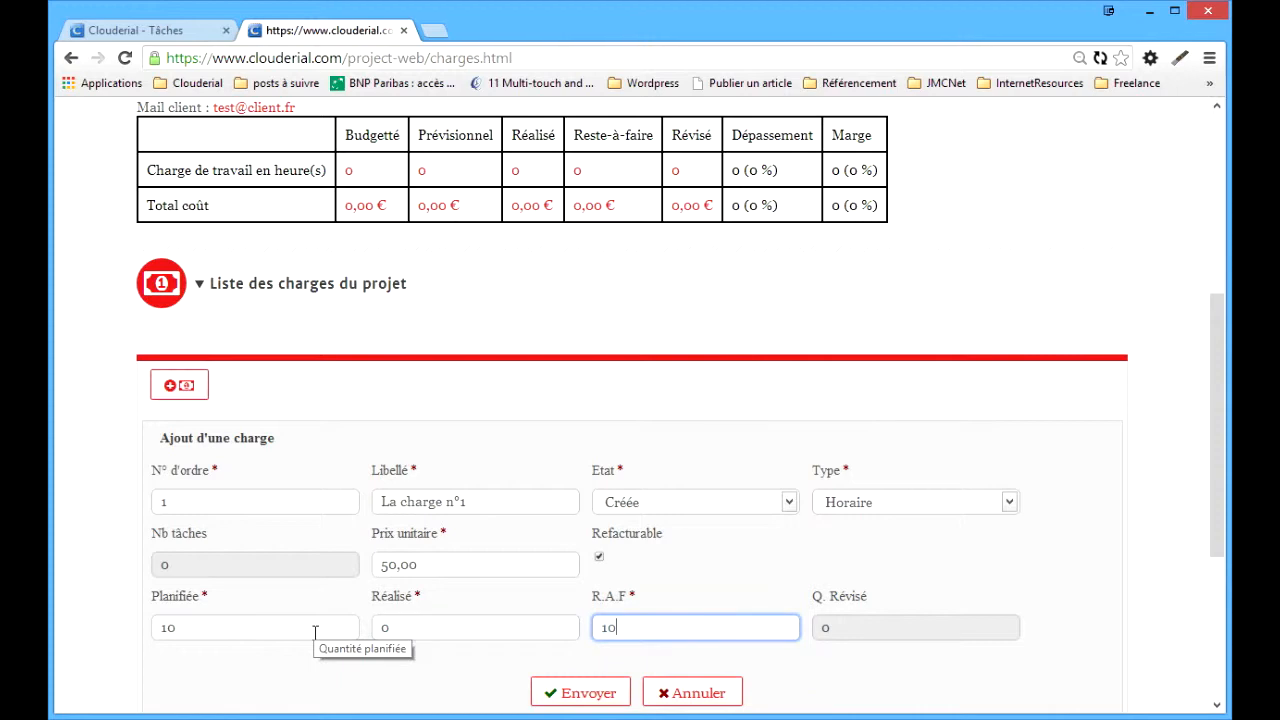
pyautogui.click(585, 694)
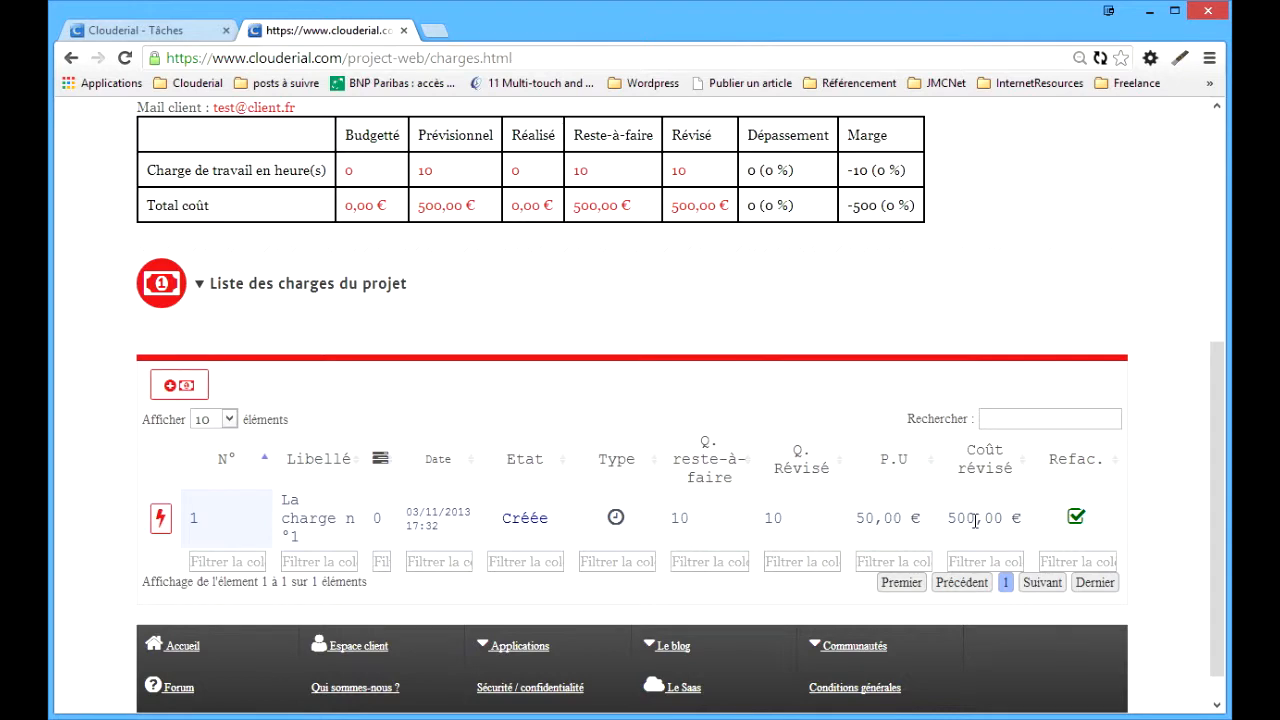
pyautogui.scroll(-1, 975, 520)
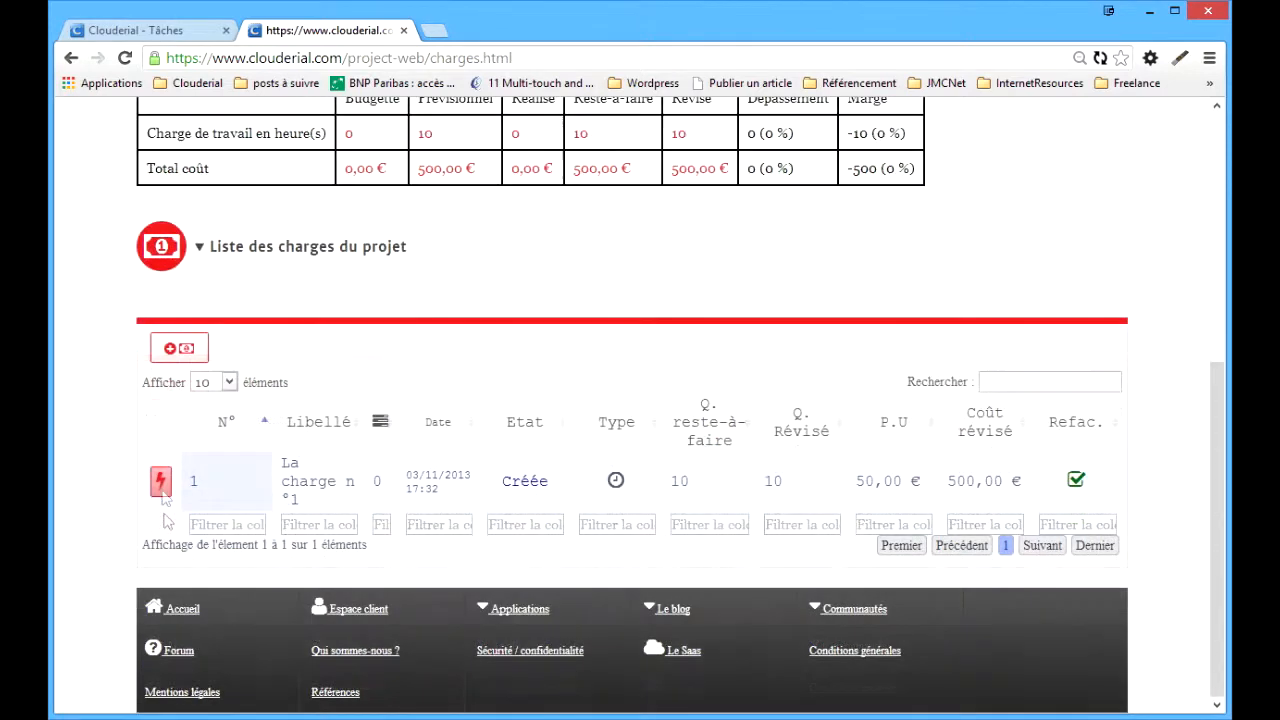
# - Create a task associated with the charge "La charge n°1", replacing its title with "La 1ère tache"
pyautogui.click(161, 484)
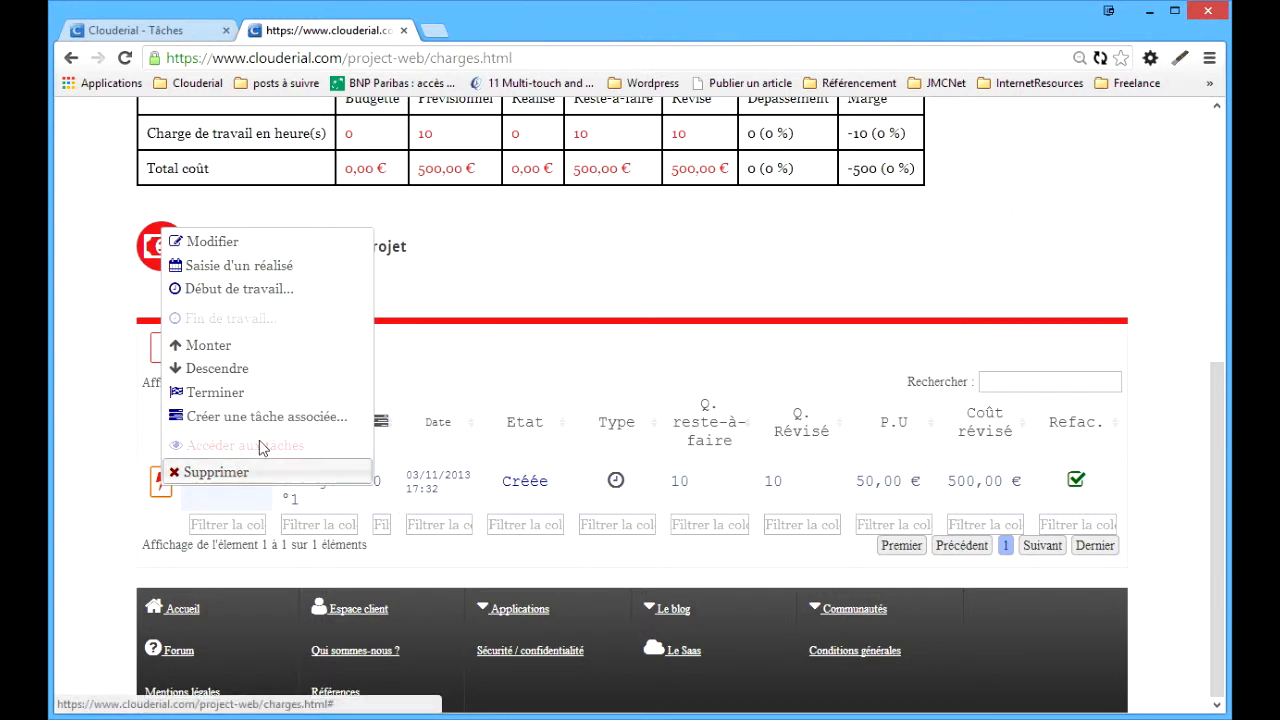
pyautogui.click(281, 419)
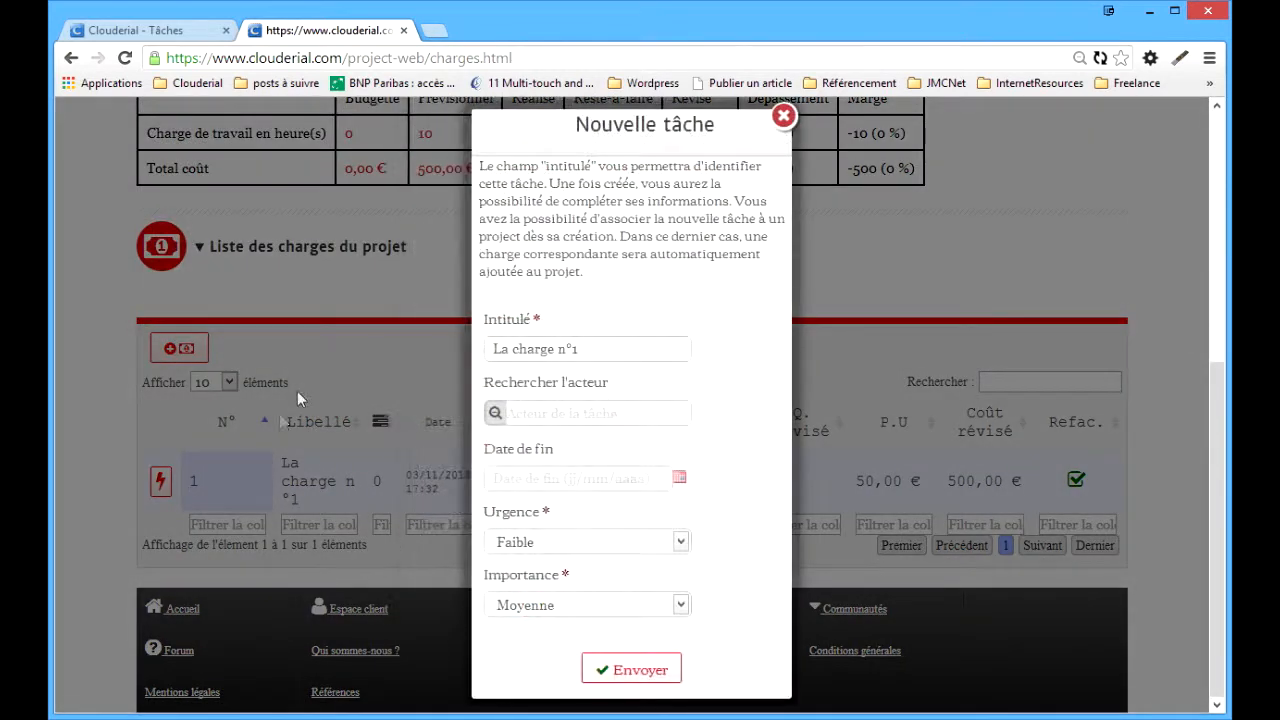
pyautogui.click(619, 340)
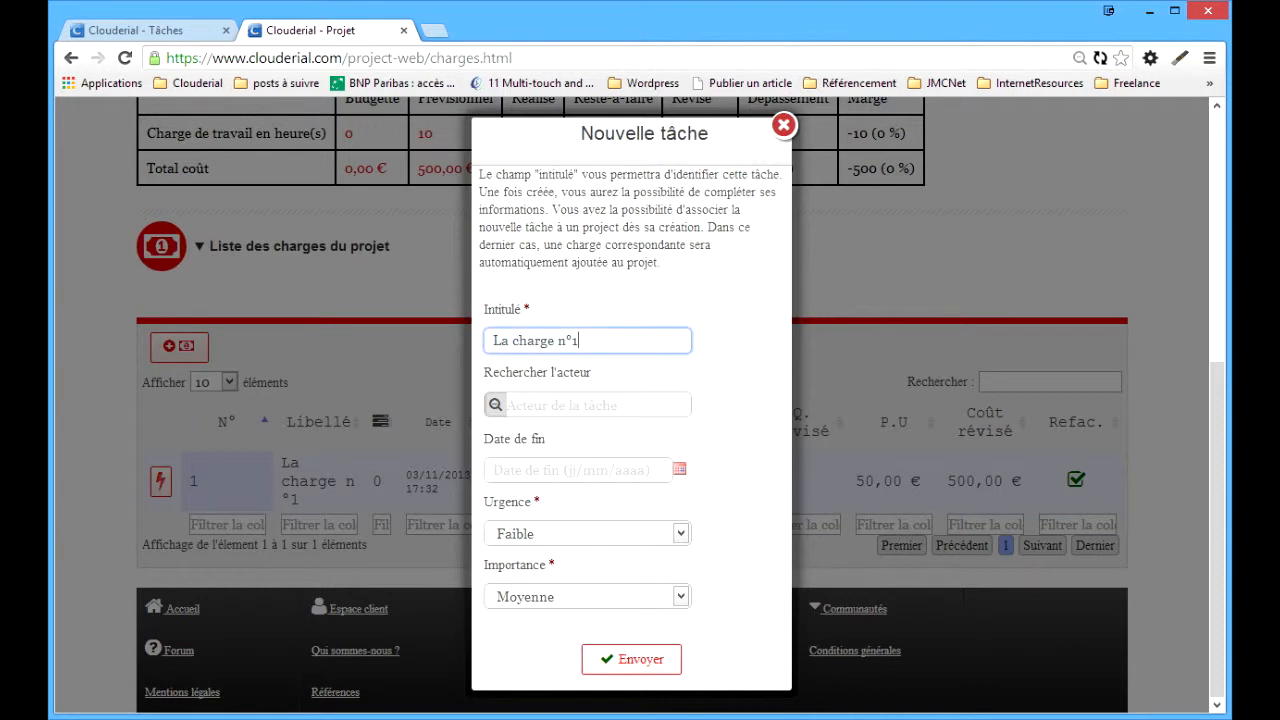
pyautogui.hotkey('ctrl', 'a')
pyautogui.write('Le')
pyautogui.write(' 1ère t')
# - Assign the new task to the actor LeClient and set its end date to 28/11/2013
pyautogui.click(591, 403)
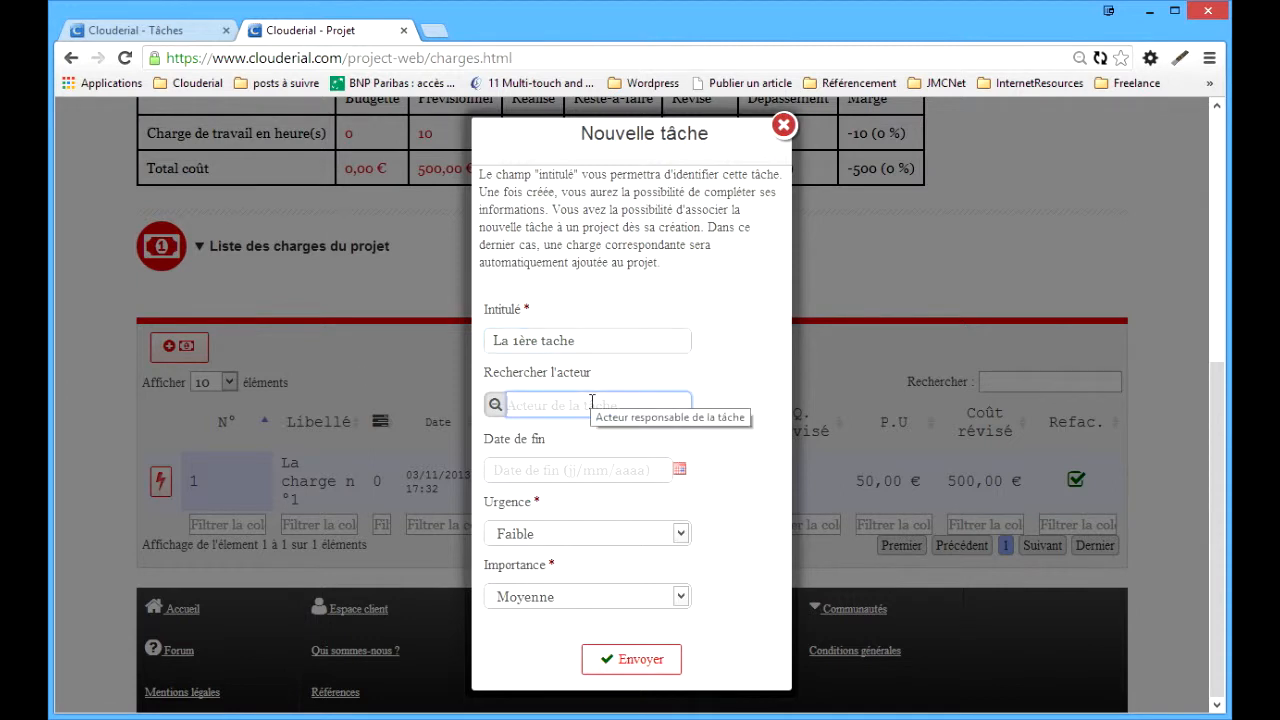
pyautogui.write('collin')
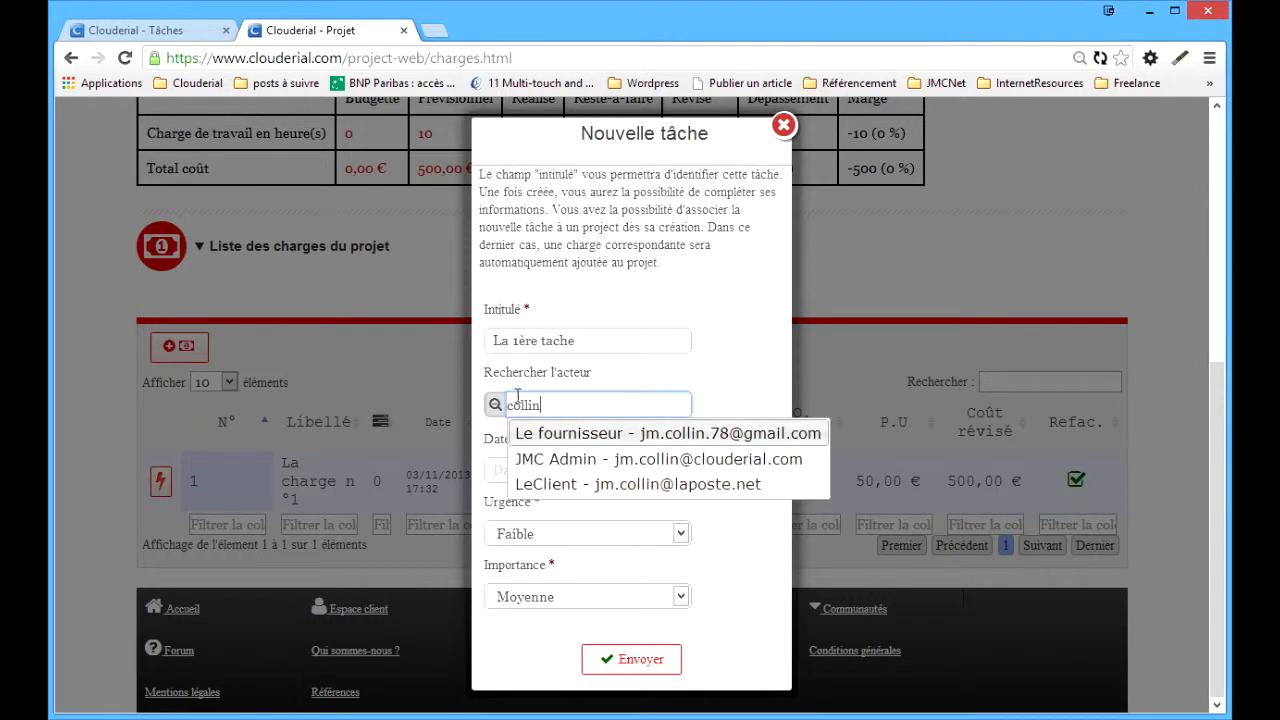
pyautogui.click(550, 483)
pyautogui.click(550, 472)
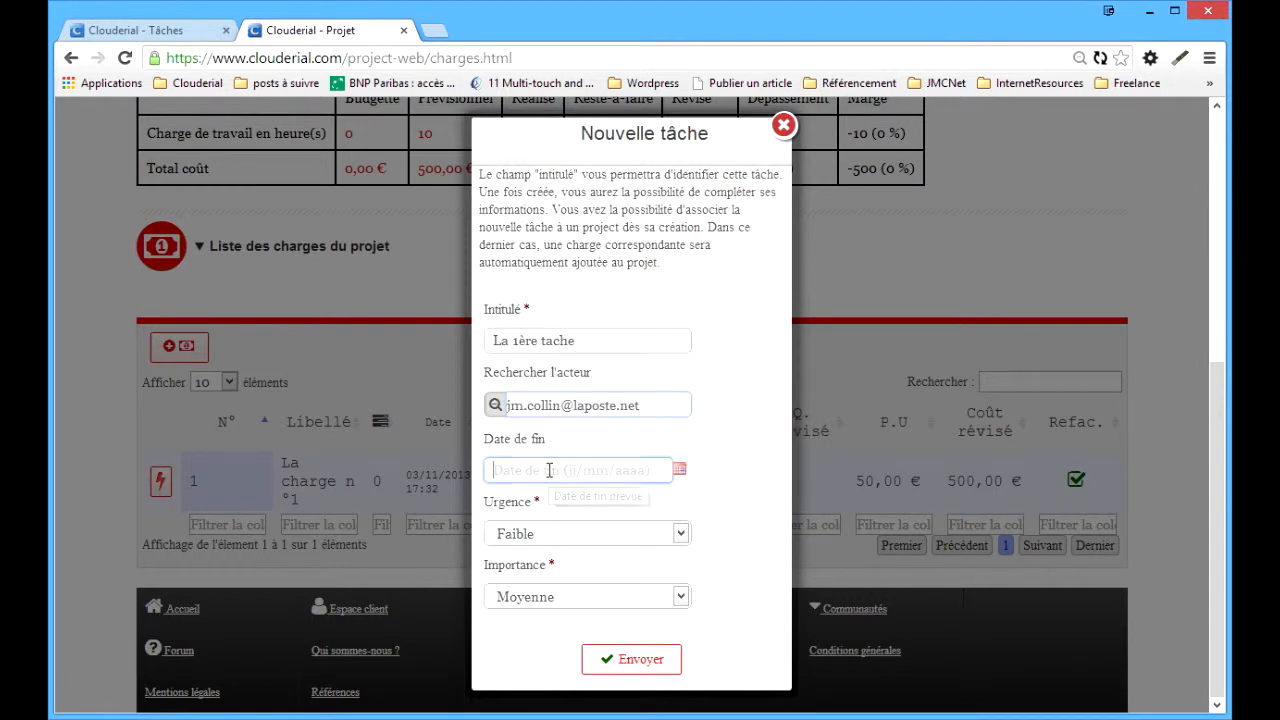
pyautogui.click(680, 470)
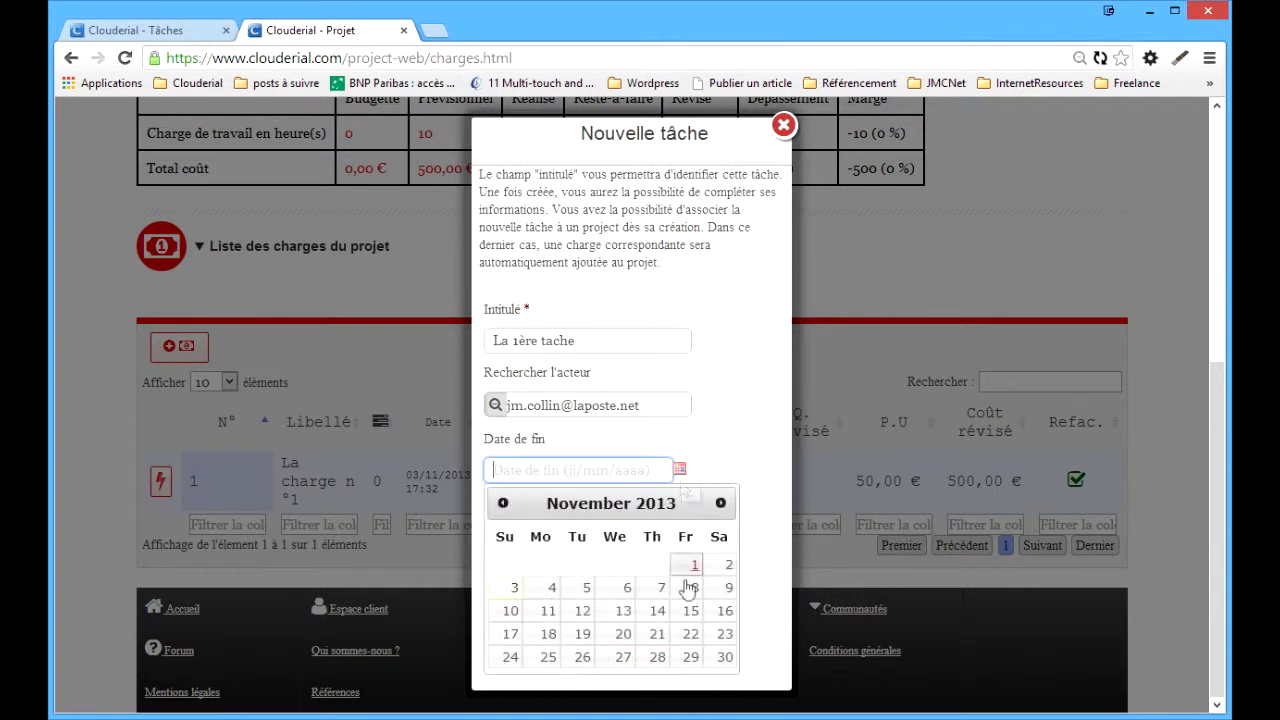
pyautogui.click(656, 660)
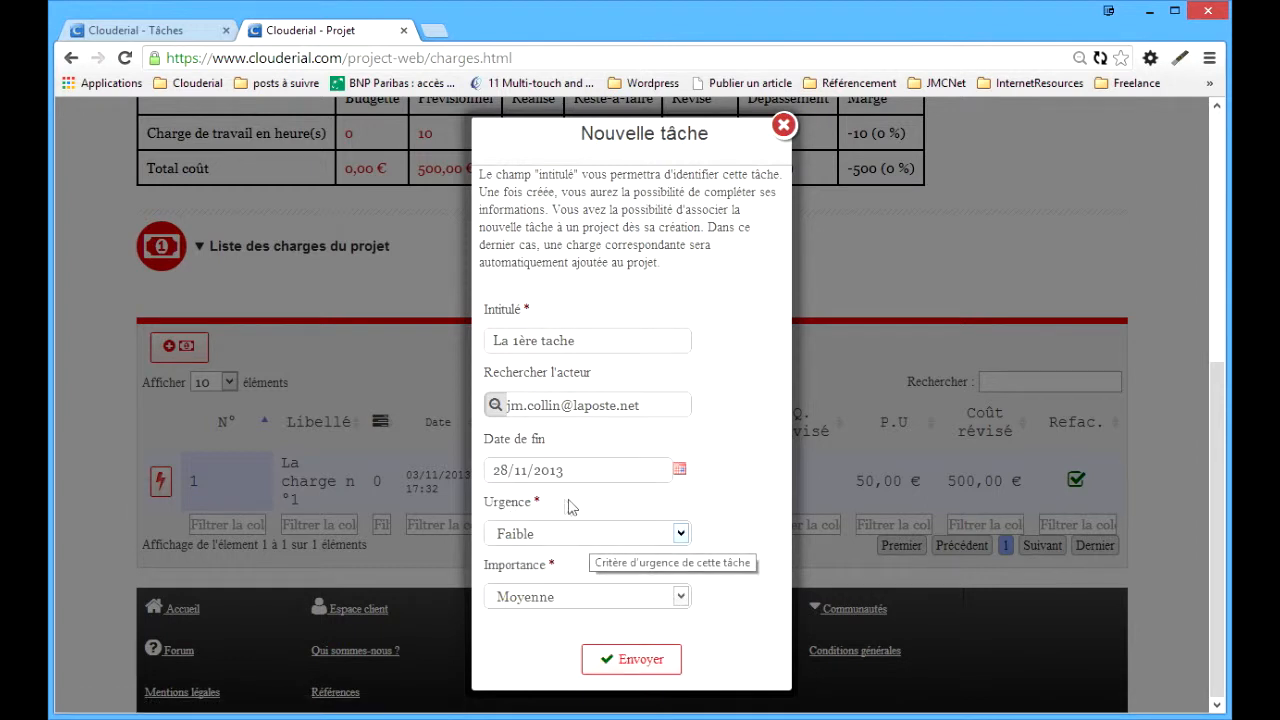
# - Set the new task's urgency to "Moyenne" and its importance to "Haute"
pyautogui.click(569, 538)
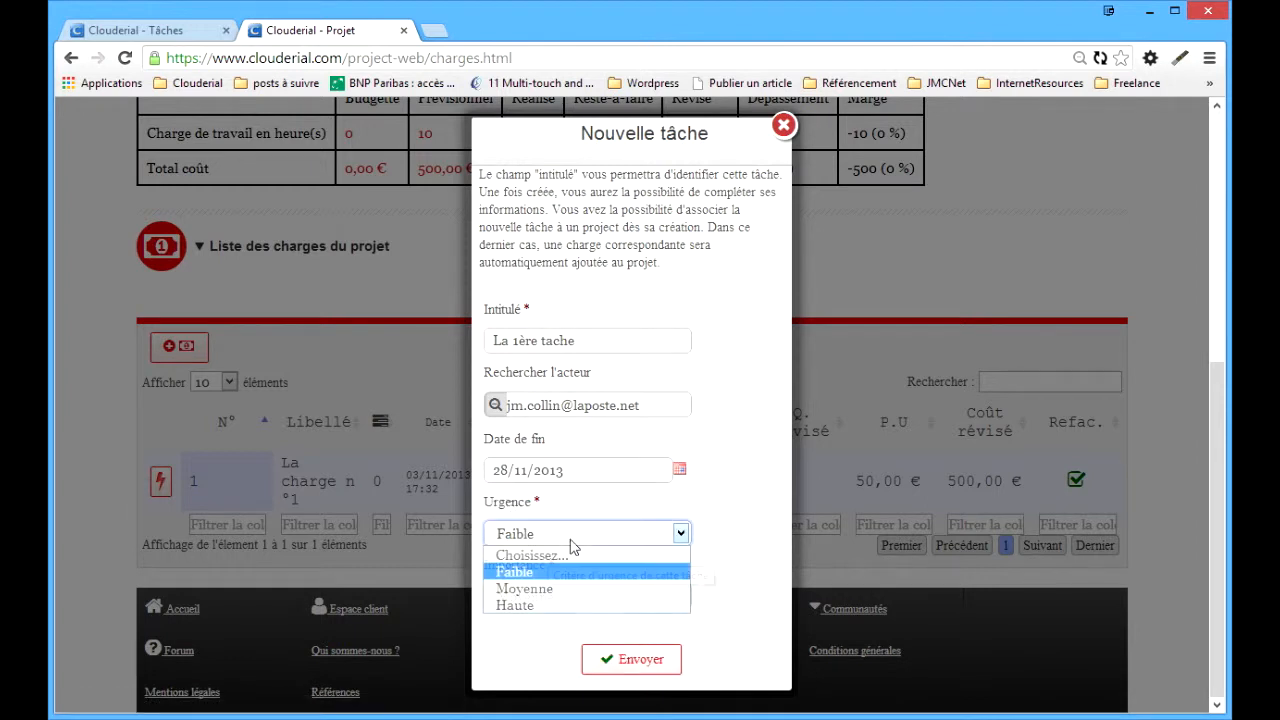
pyautogui.click(557, 593)
pyautogui.click(550, 597)
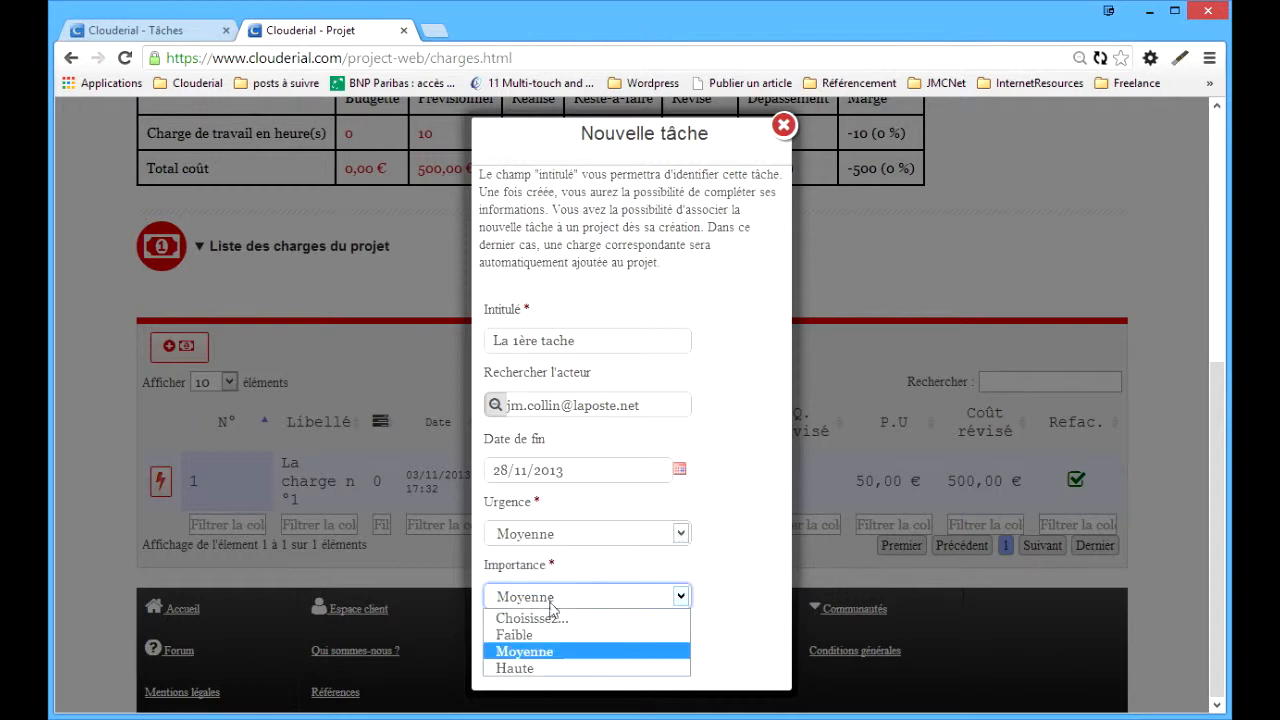
pyautogui.click(546, 672)
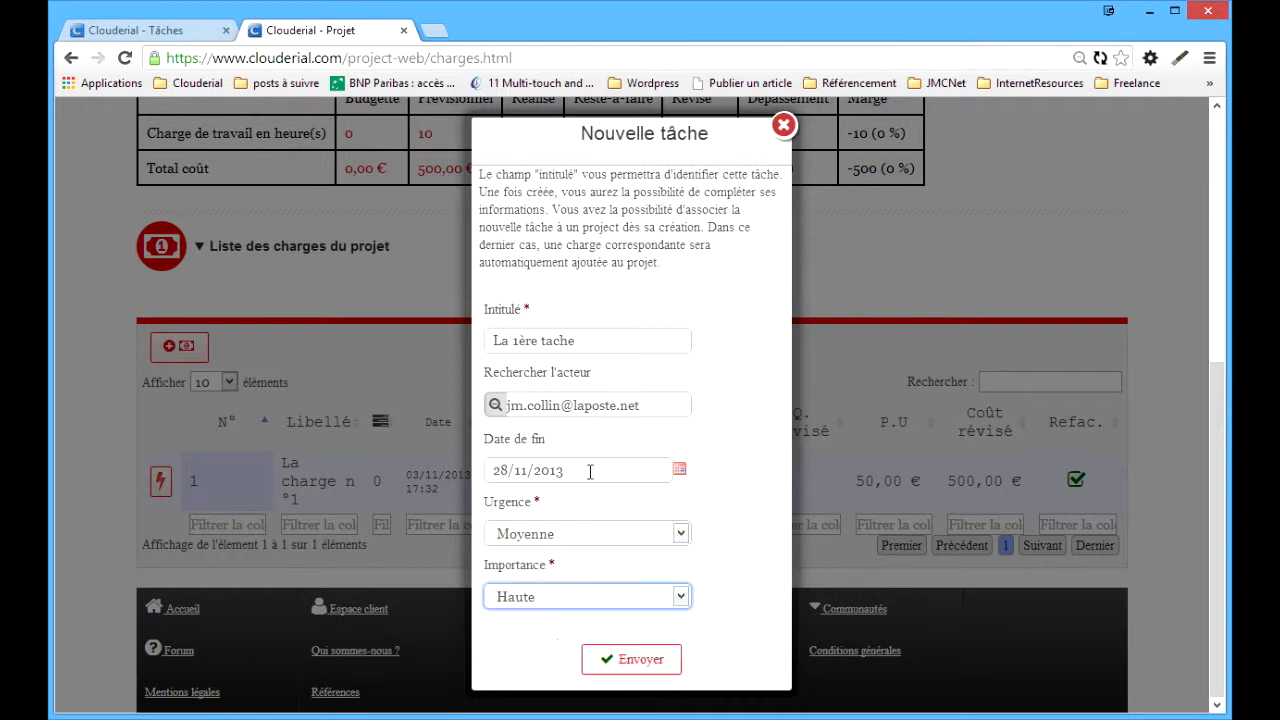
# - Extend the task's title to "La 1ère tache associée à un projet" and submit the new task
pyautogui.click(593, 340)
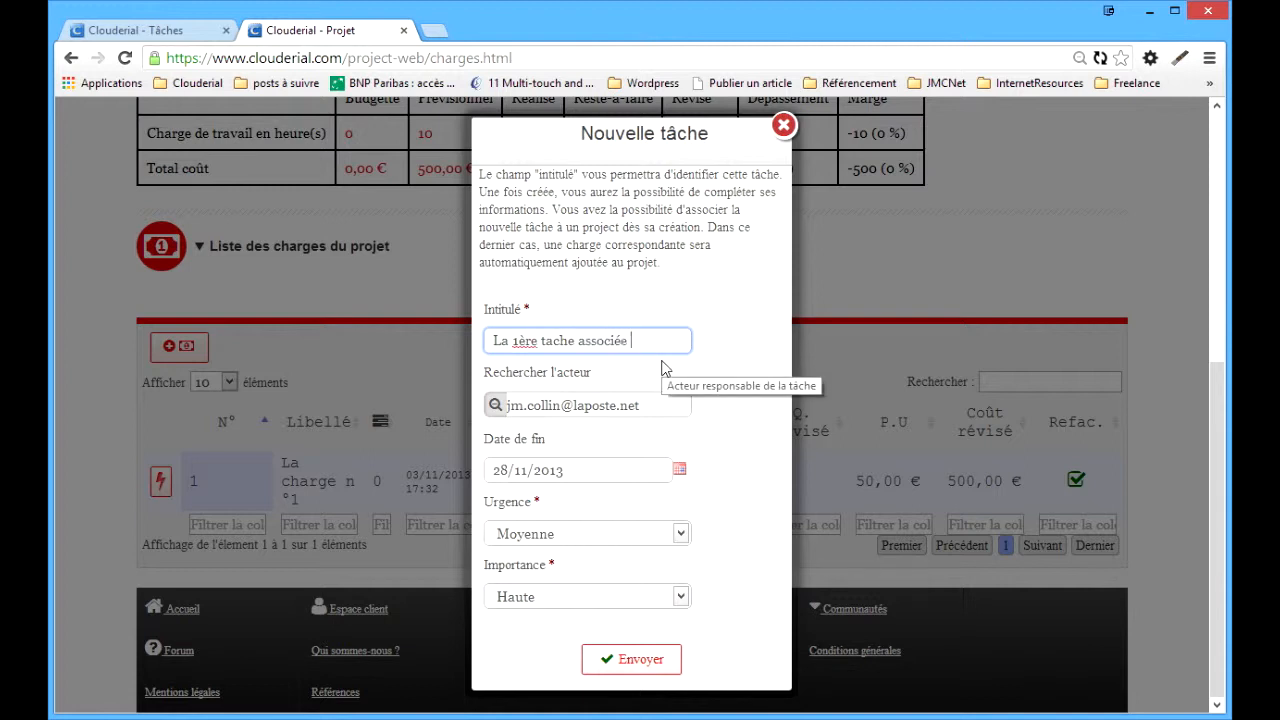
pyautogui.write('associée à un projet')
pyautogui.click(632, 664)
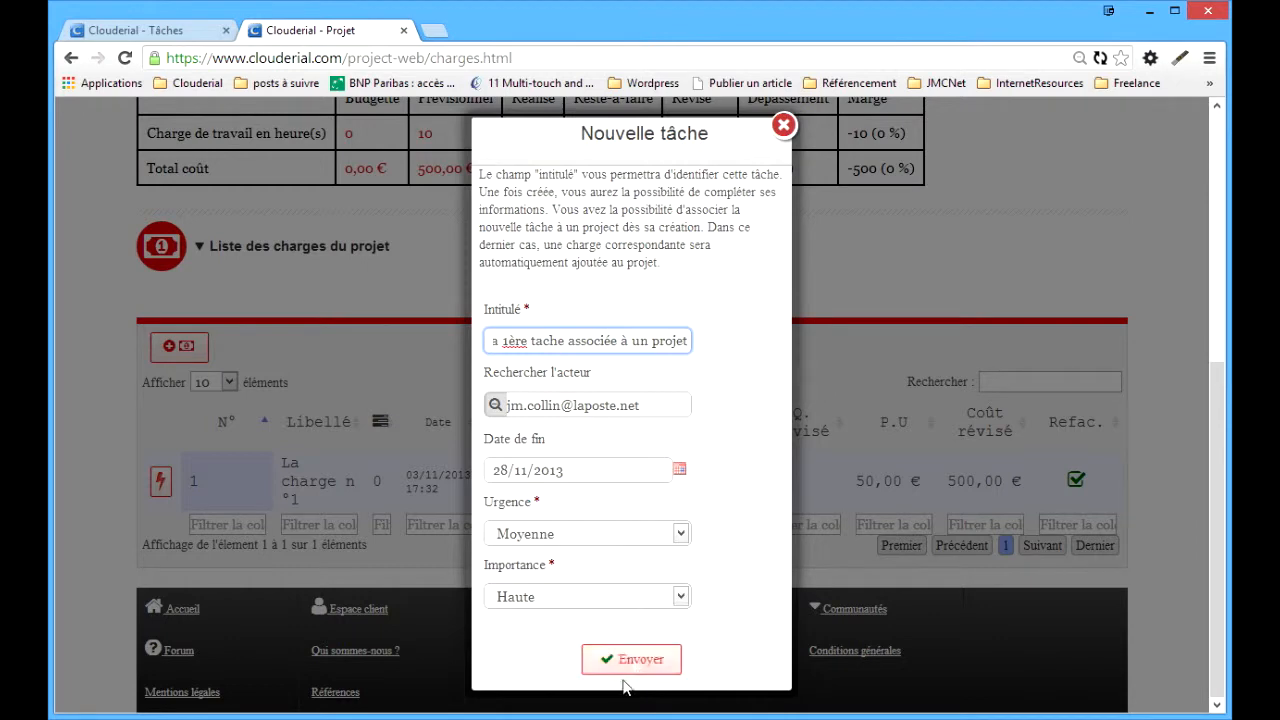
pyautogui.click(632, 662)
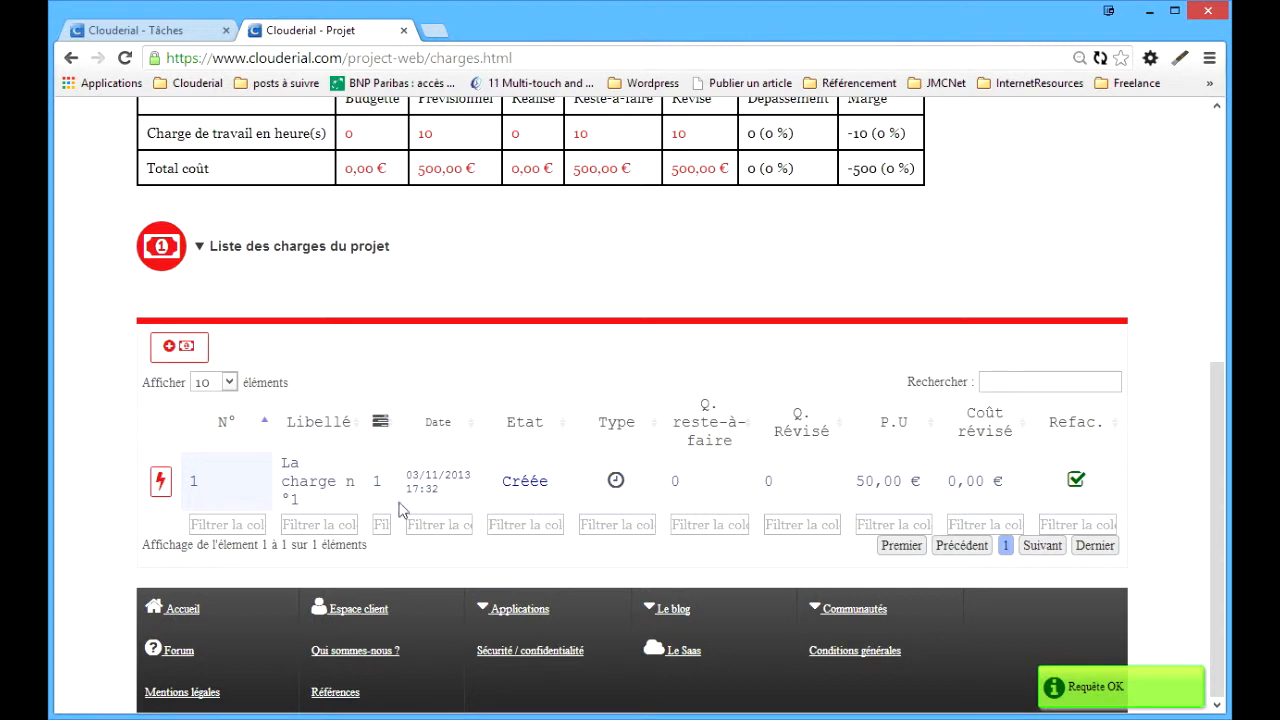
# - Check the charge's available actions, reload the task list to examine the project-linked task, and compare it with the charge's quantities
pyautogui.click(160, 481)
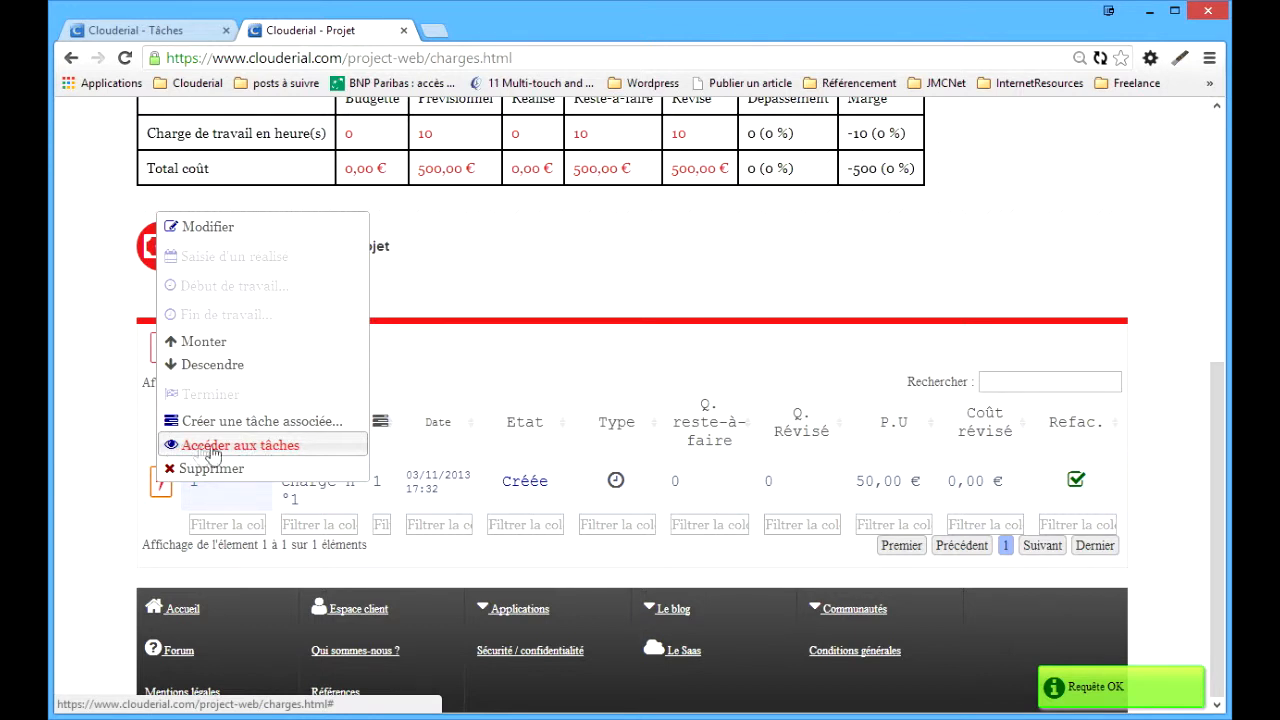
pyautogui.click(442, 480)
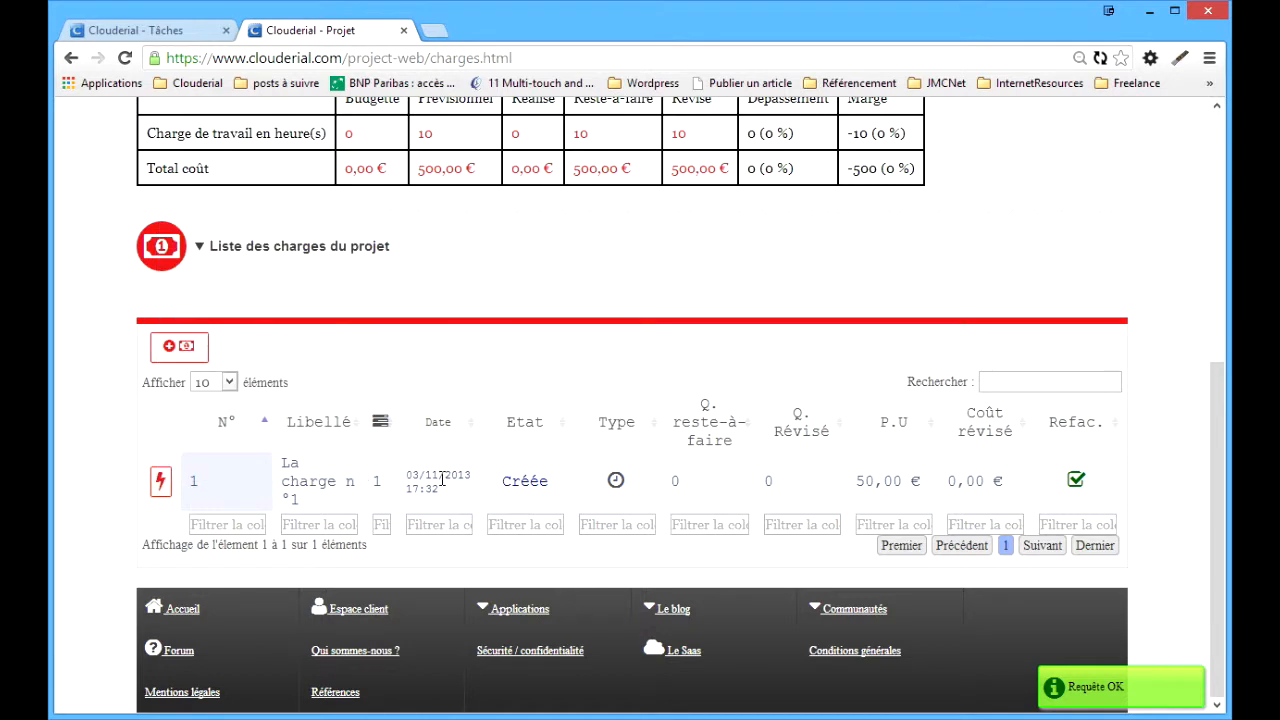
pyautogui.click(163, 33)
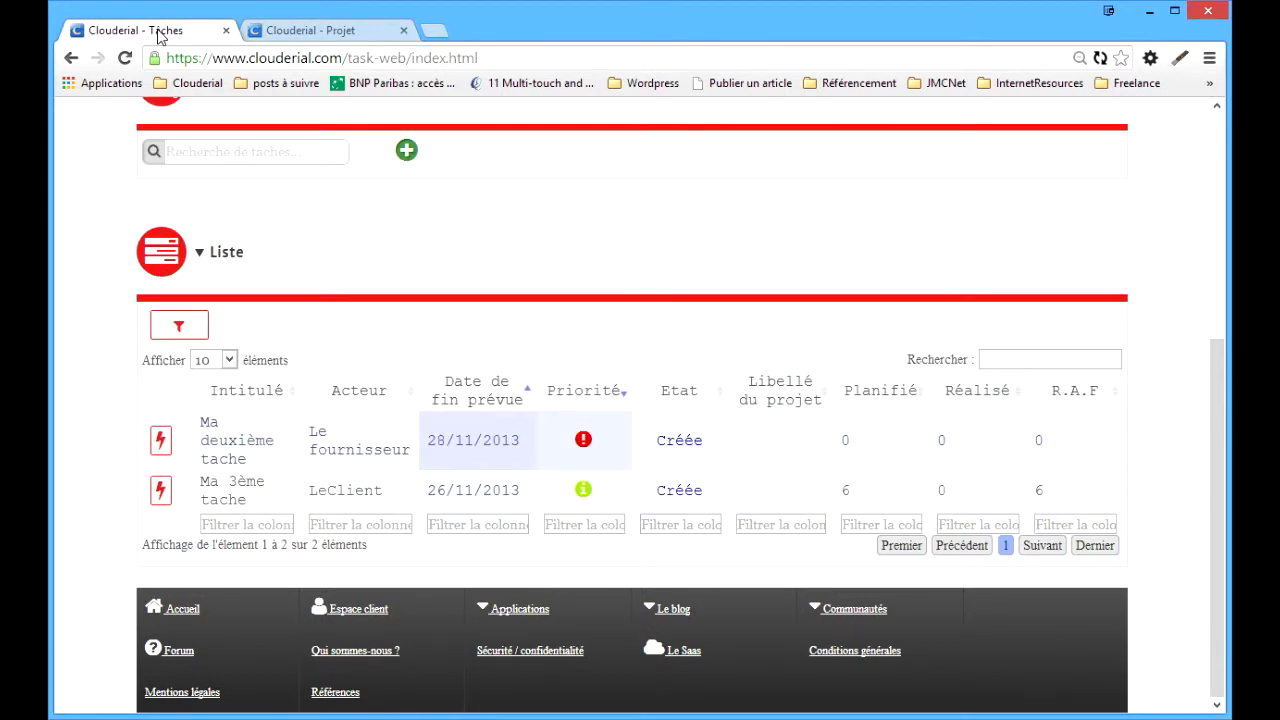
pyautogui.click(125, 58)
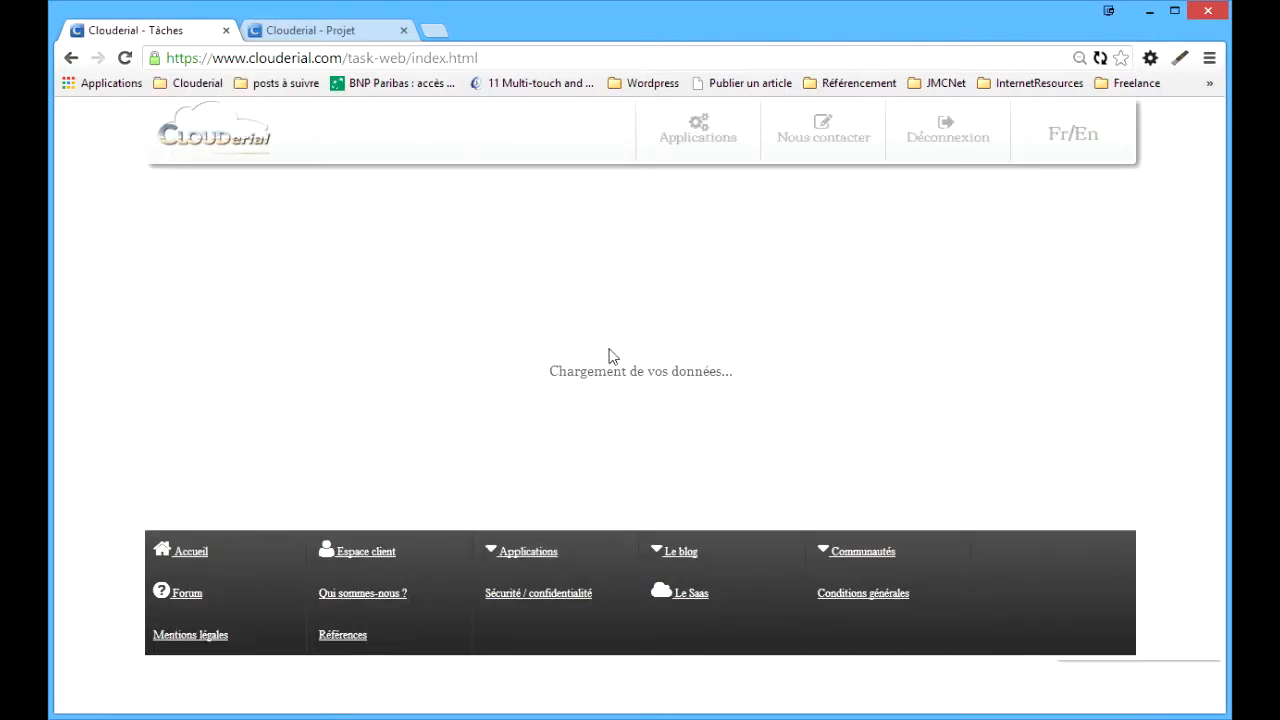
pyautogui.scroll(-5, 608, 357)
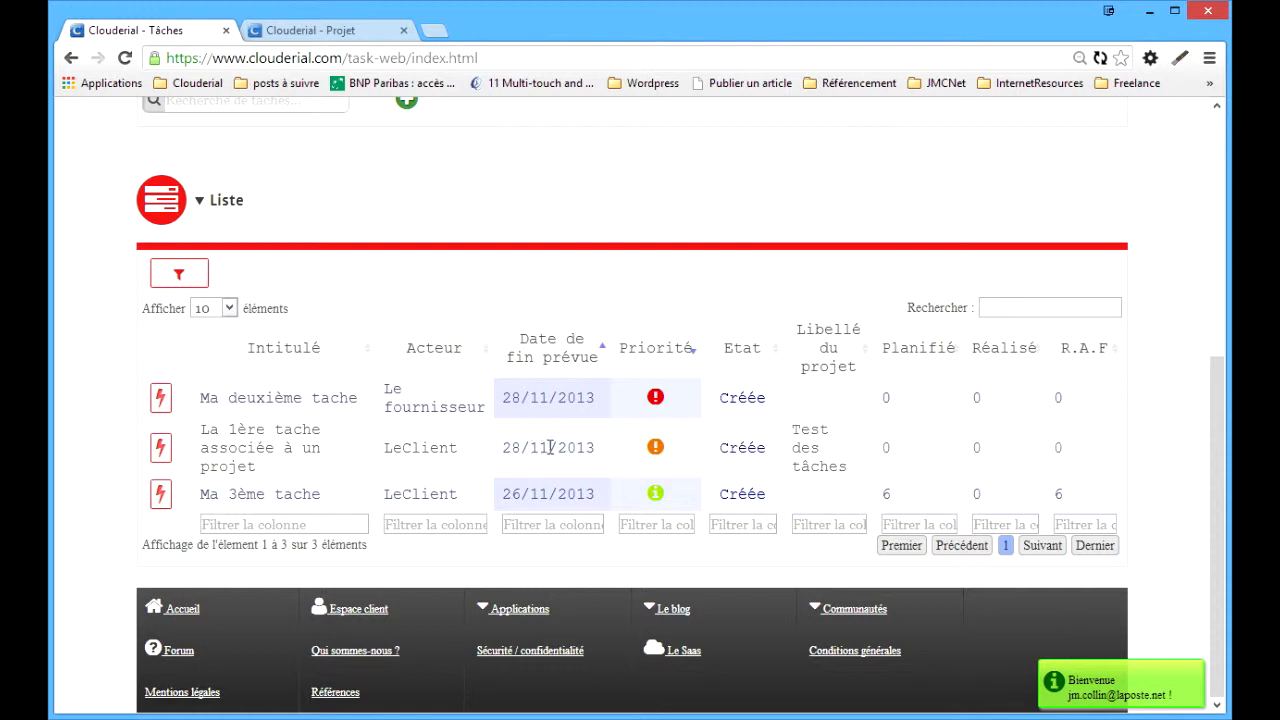
pyautogui.moveTo(657, 451)
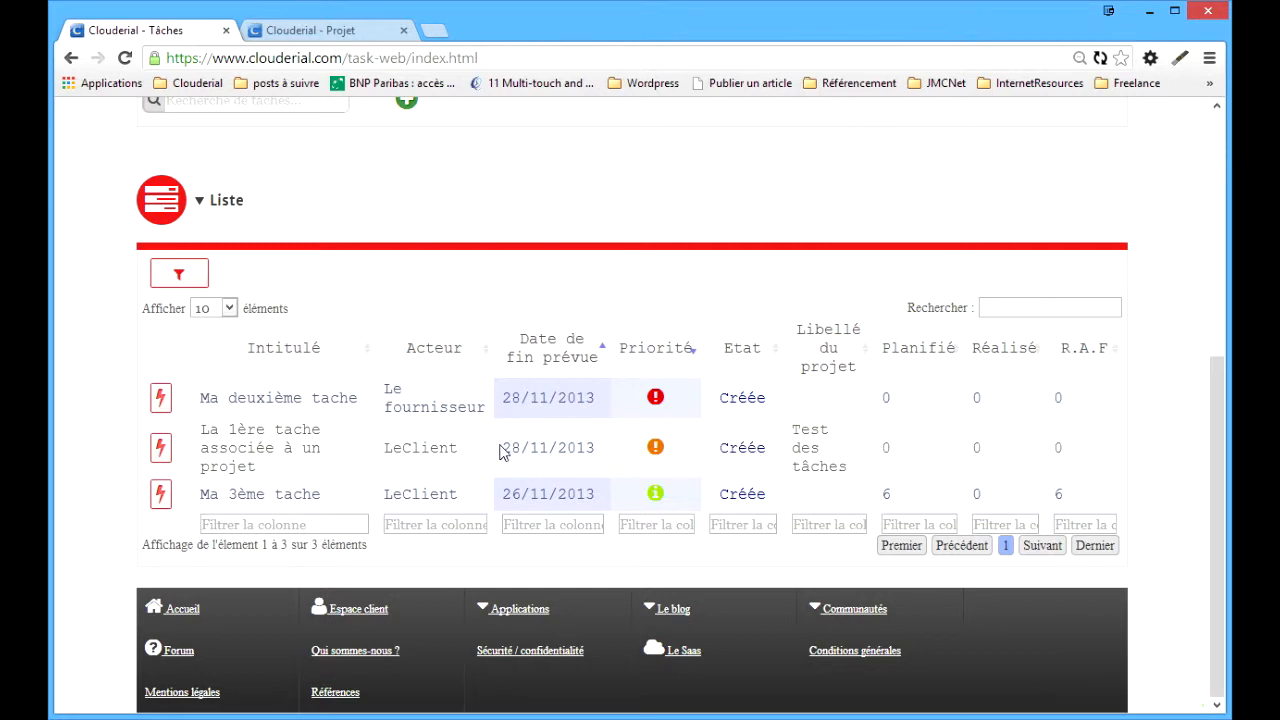
pyautogui.click(330, 30)
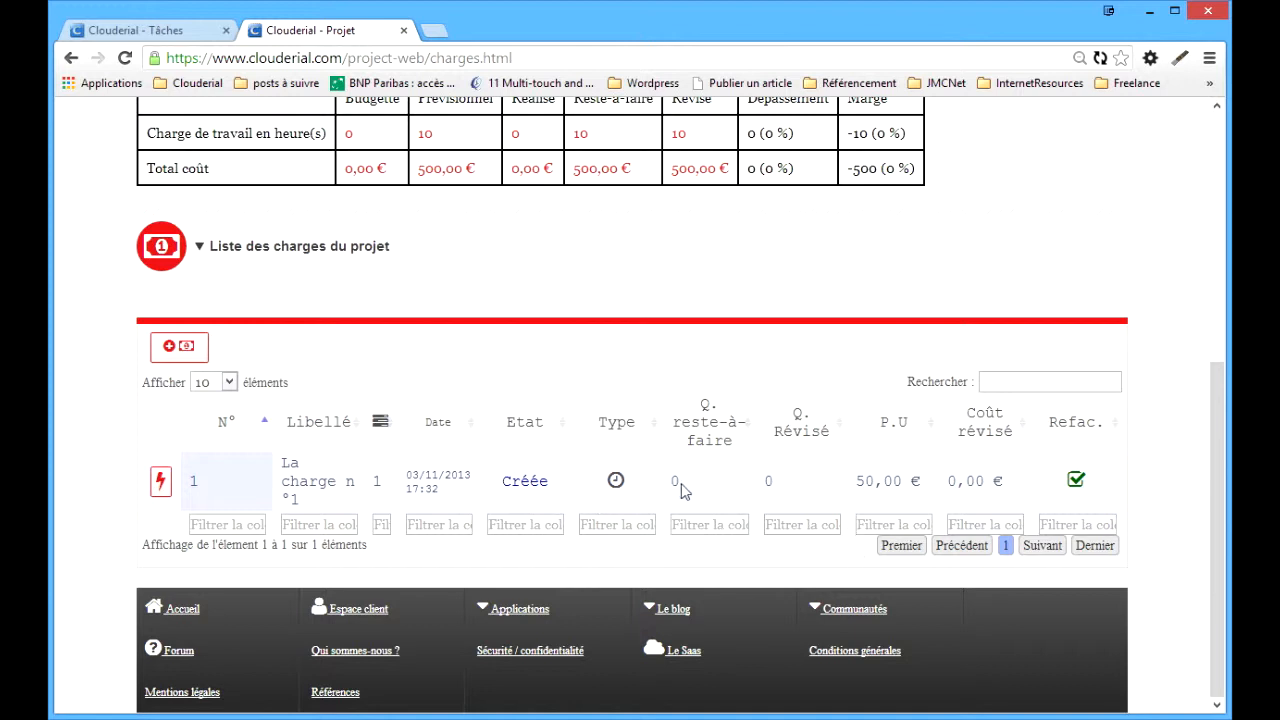
# - Edit the task "La 1ère tache associée à un projet" to 15 planned, 10 completed and 8 remaining (R.A.F) hours, and submit it
pyautogui.click(140, 30)
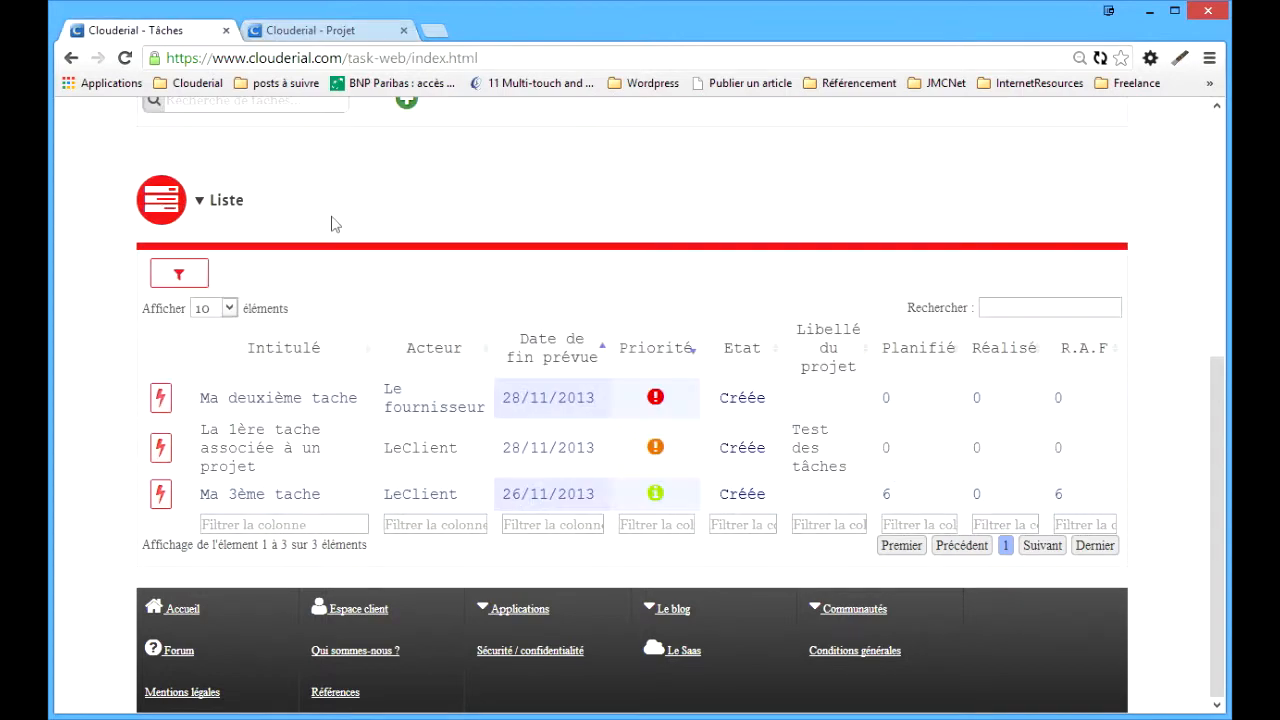
pyautogui.click(160, 447)
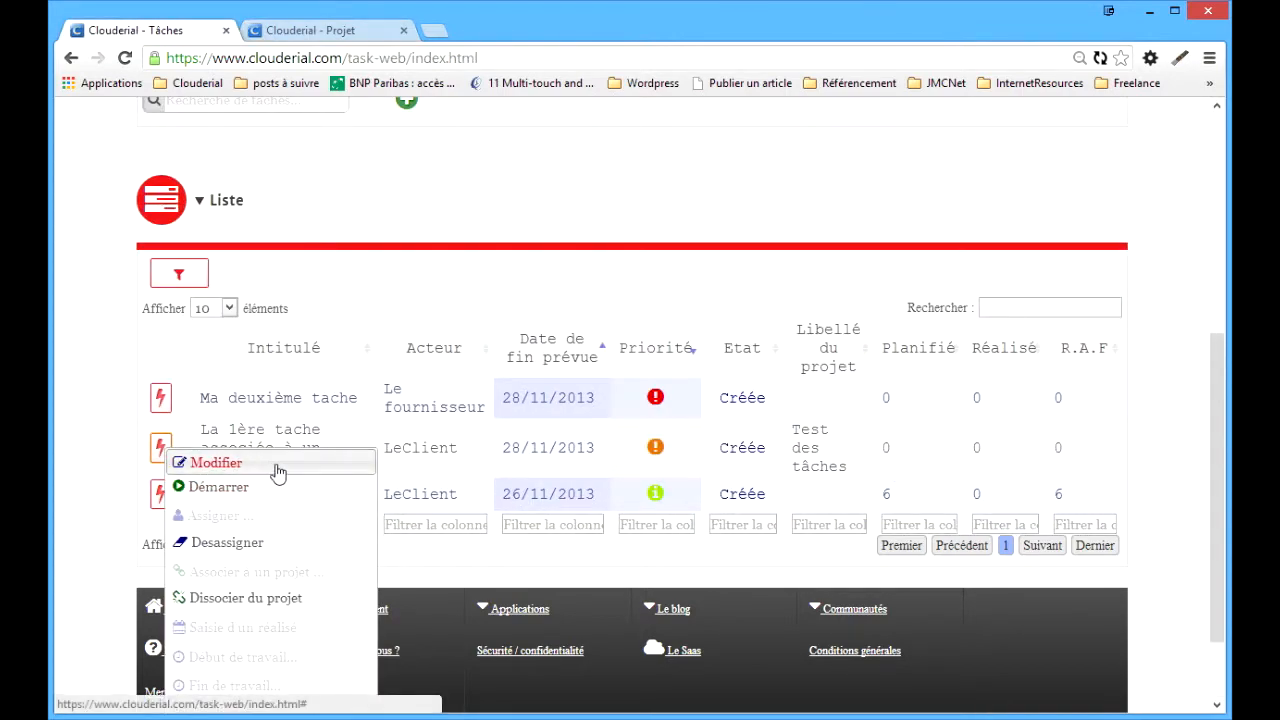
pyautogui.click(274, 466)
pyautogui.scroll(-8, 654, 420)
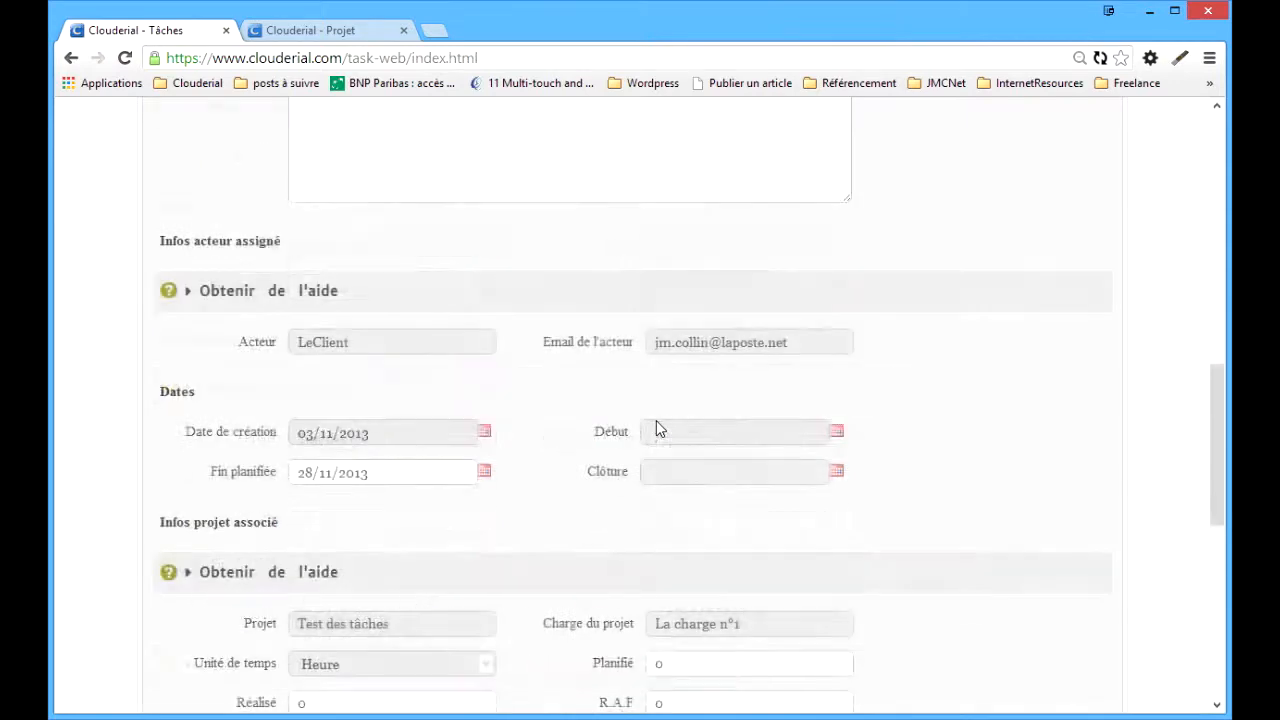
pyautogui.click(665, 293)
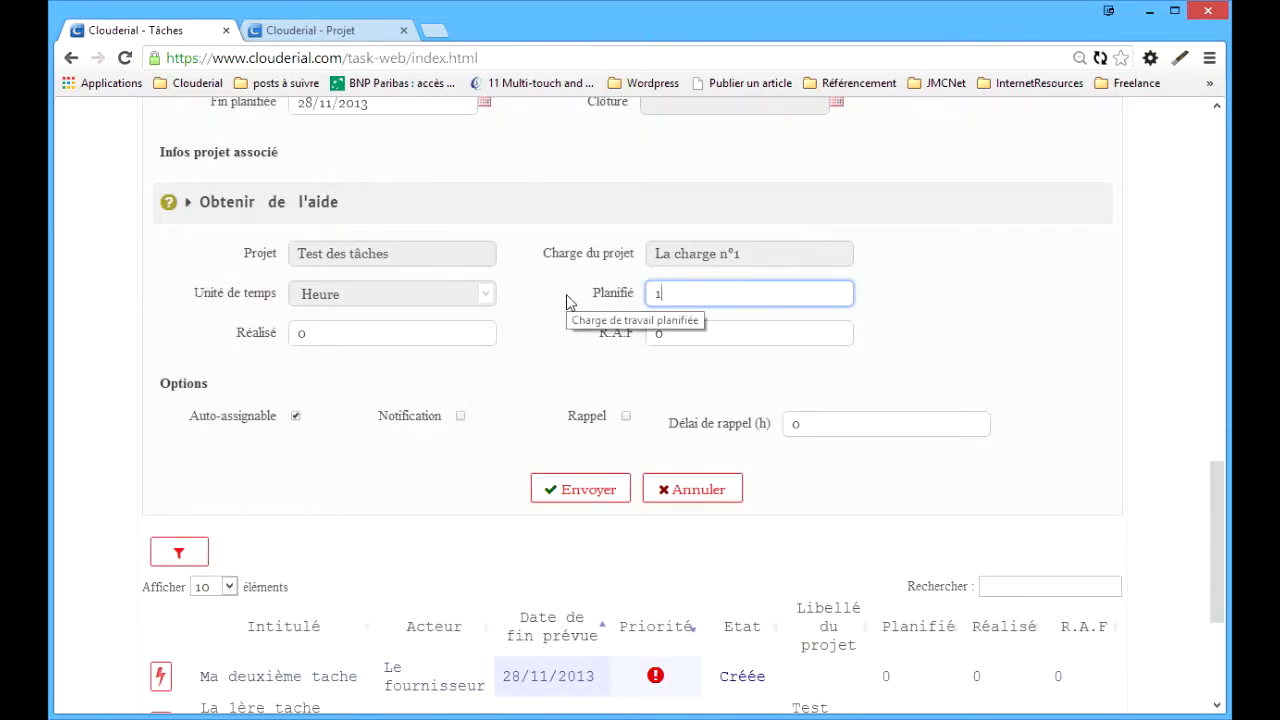
pyautogui.write('15')
pyautogui.click(358, 334)
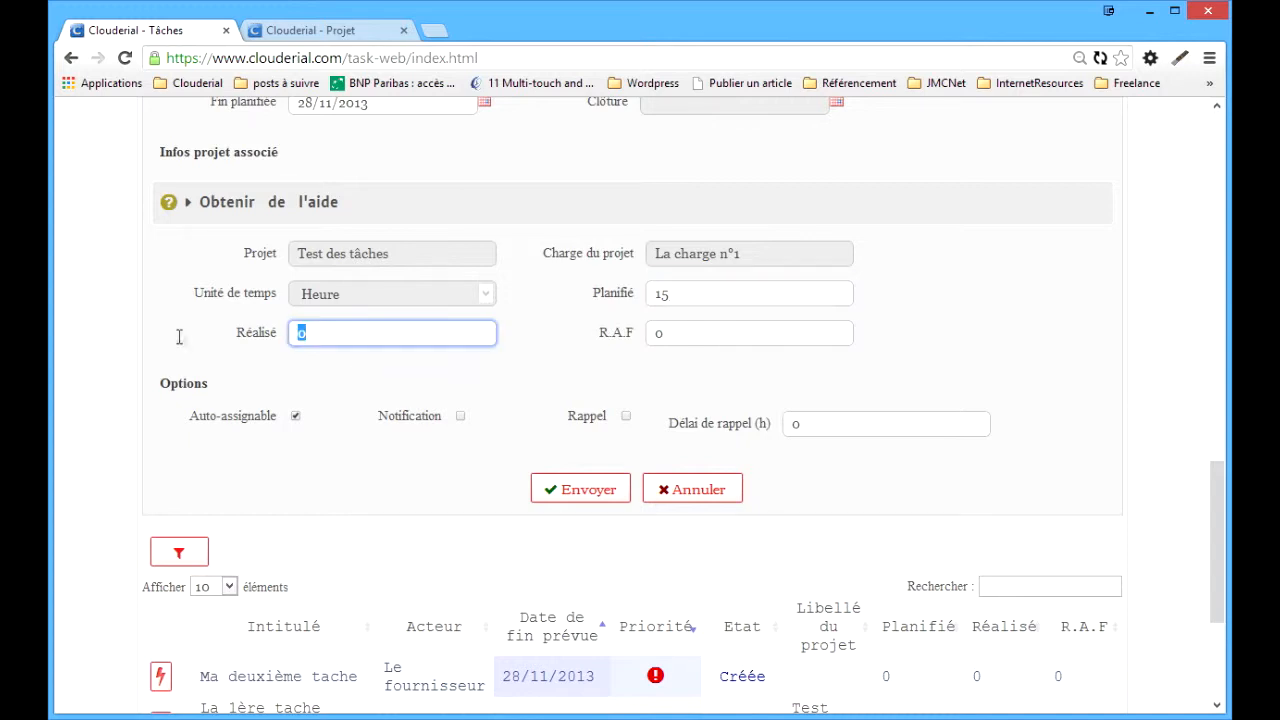
pyautogui.write('10')
pyautogui.click(685, 338)
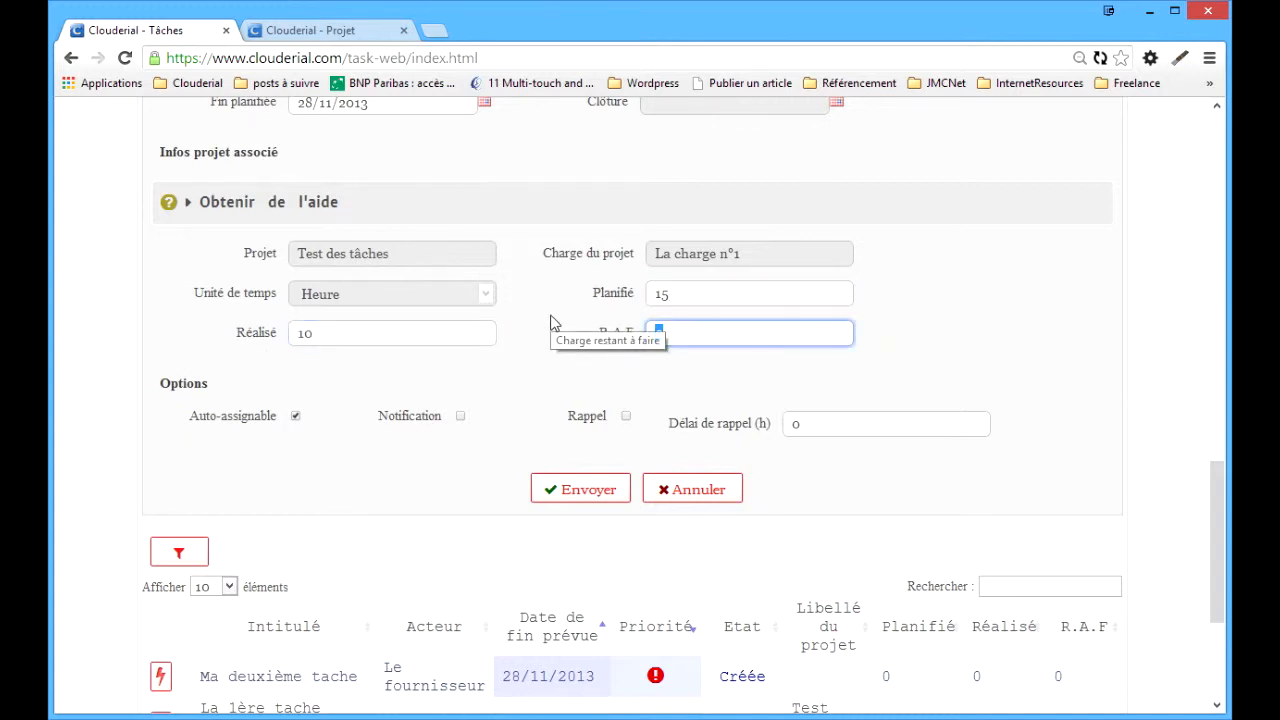
pyautogui.write('8')
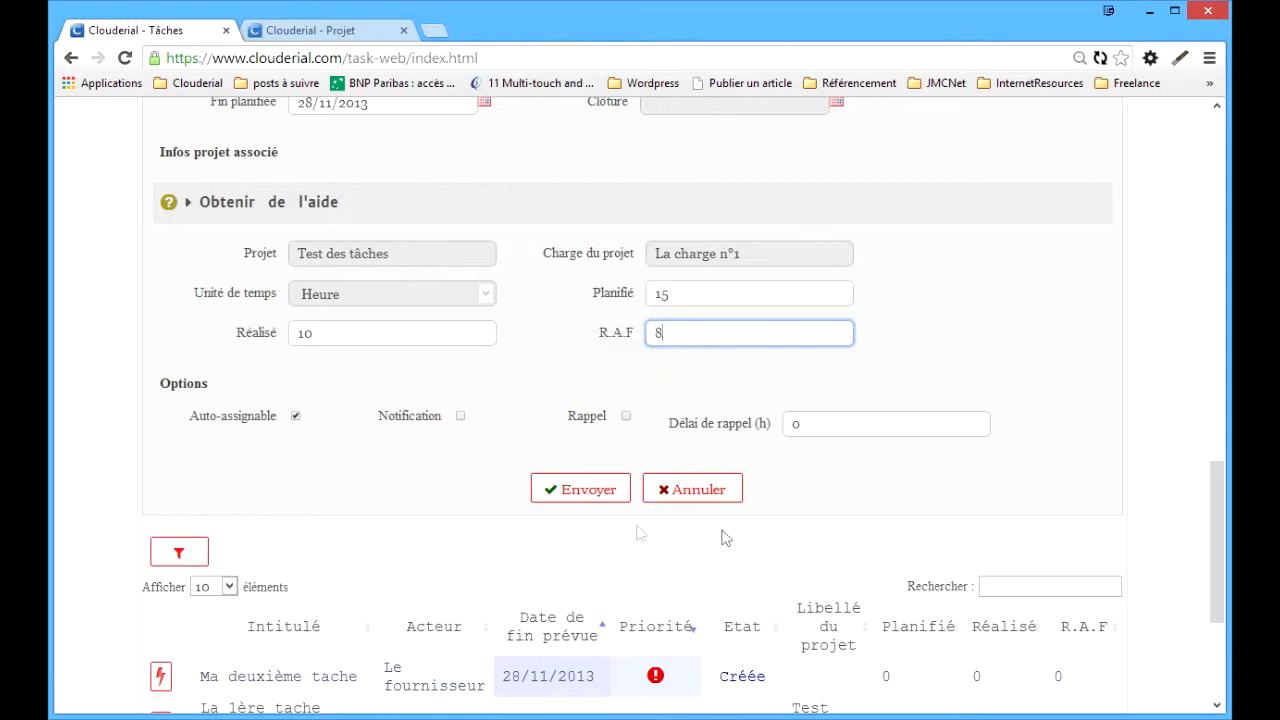
pyautogui.click(596, 493)
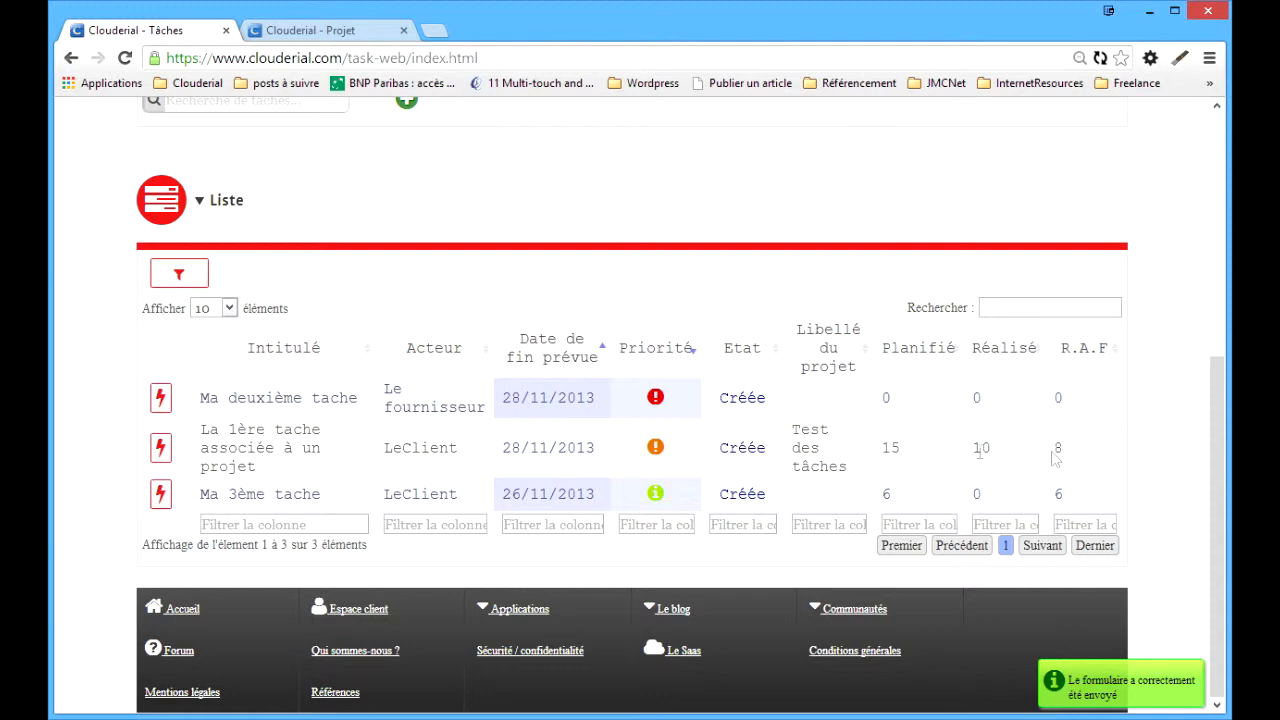
# - Reload the project's charges page and examine the recalculated workload, cost totals and charge quantities
pyautogui.click(315, 38)
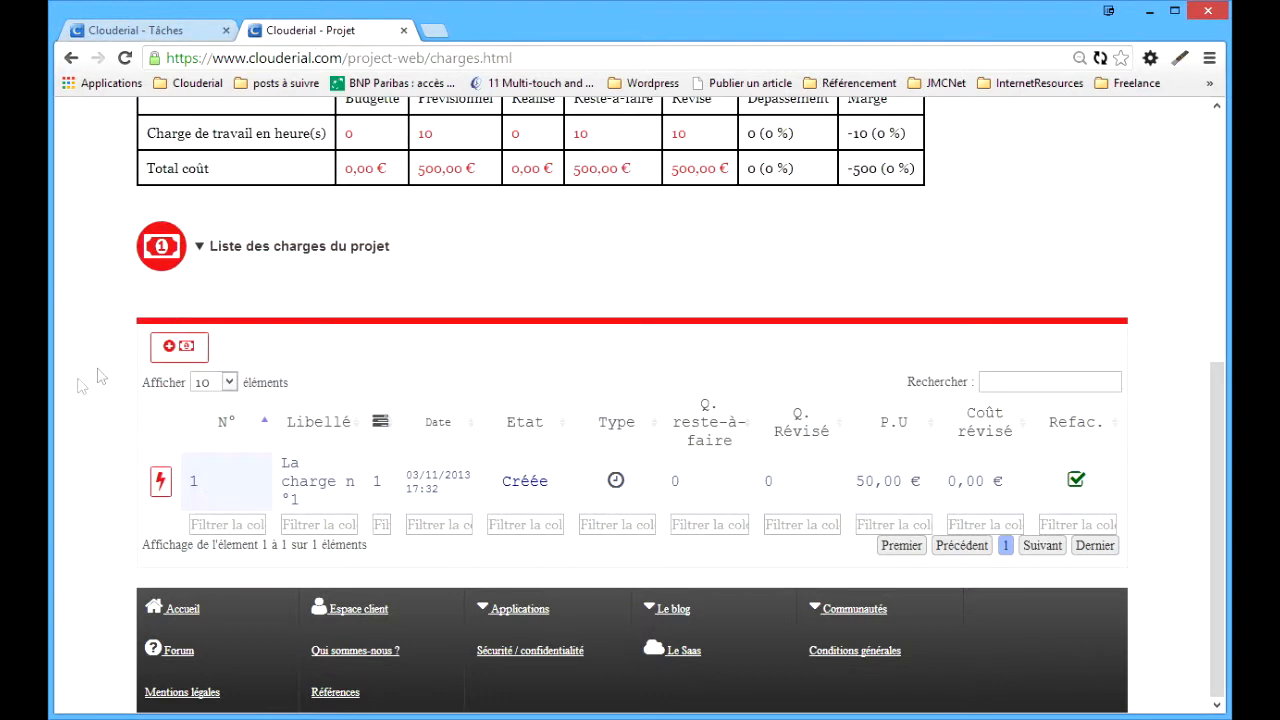
pyautogui.press('F5')
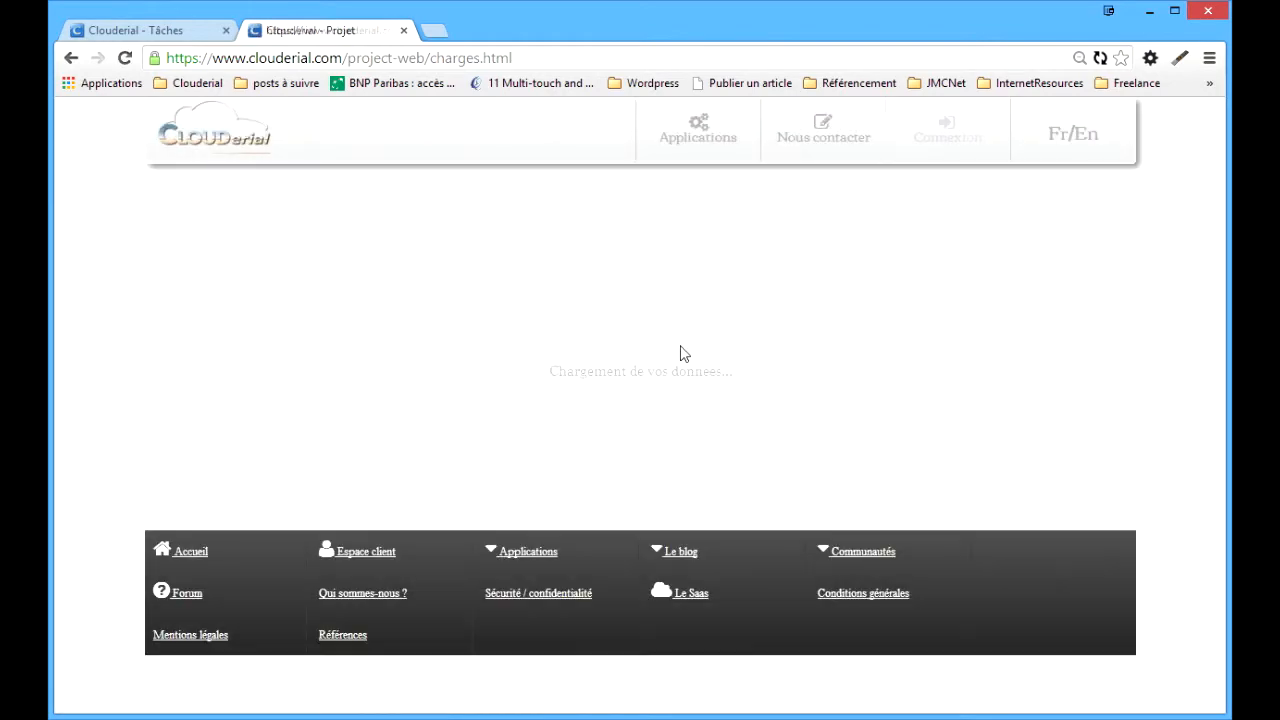
pyautogui.scroll(-5, 680, 346)
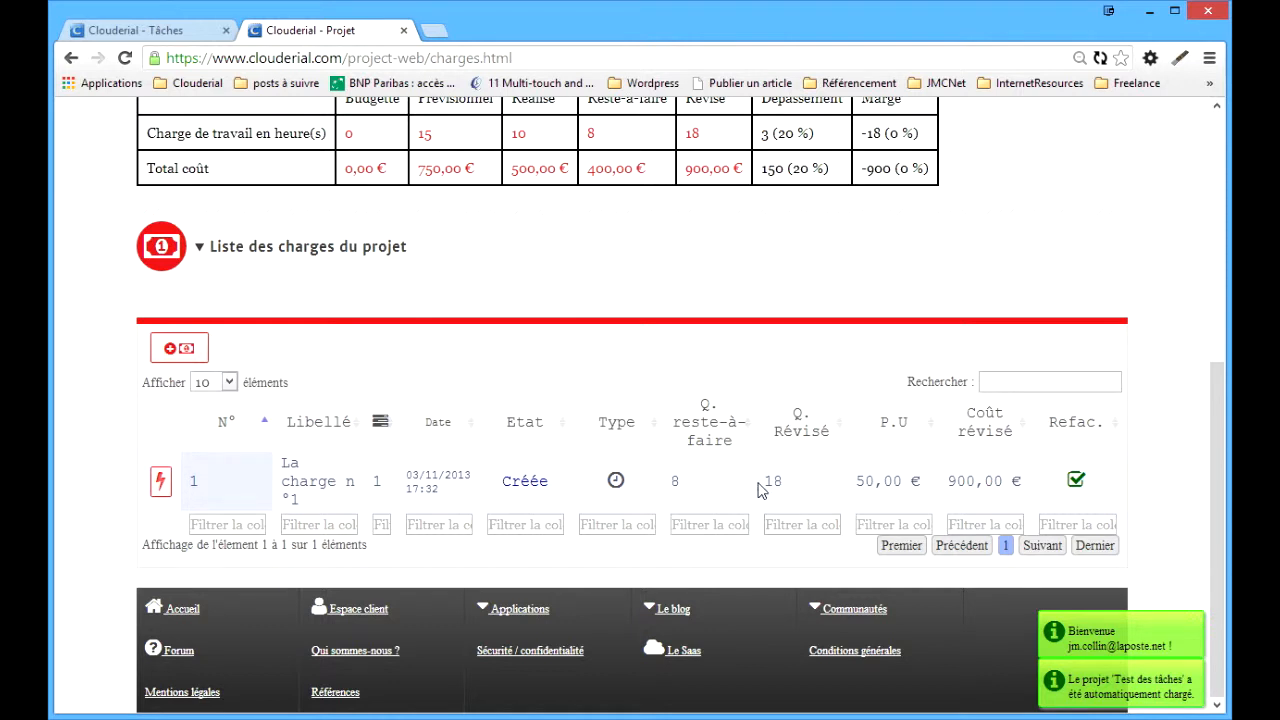
# - Open "La charge n°1" for modification and examine its planned, completed, remaining and revised quantities
pyautogui.click(162, 484)
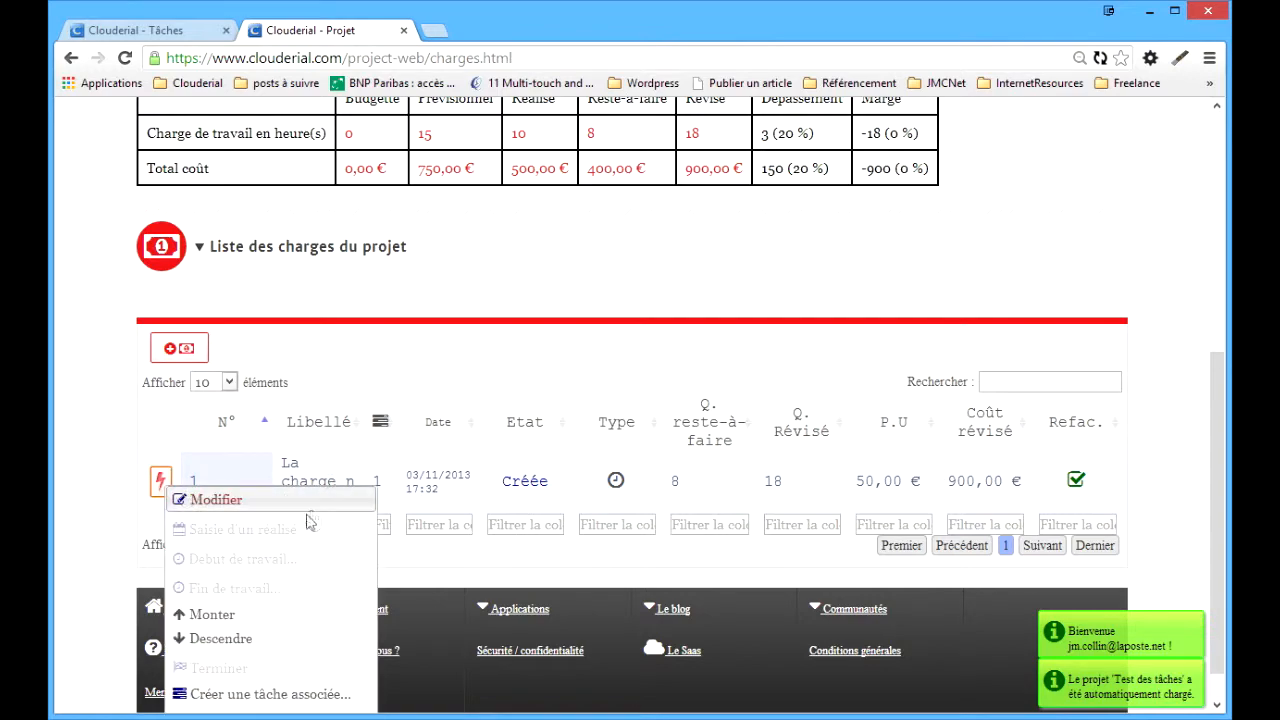
pyautogui.click(200, 497)
pyautogui.scroll(-4, 706, 347)
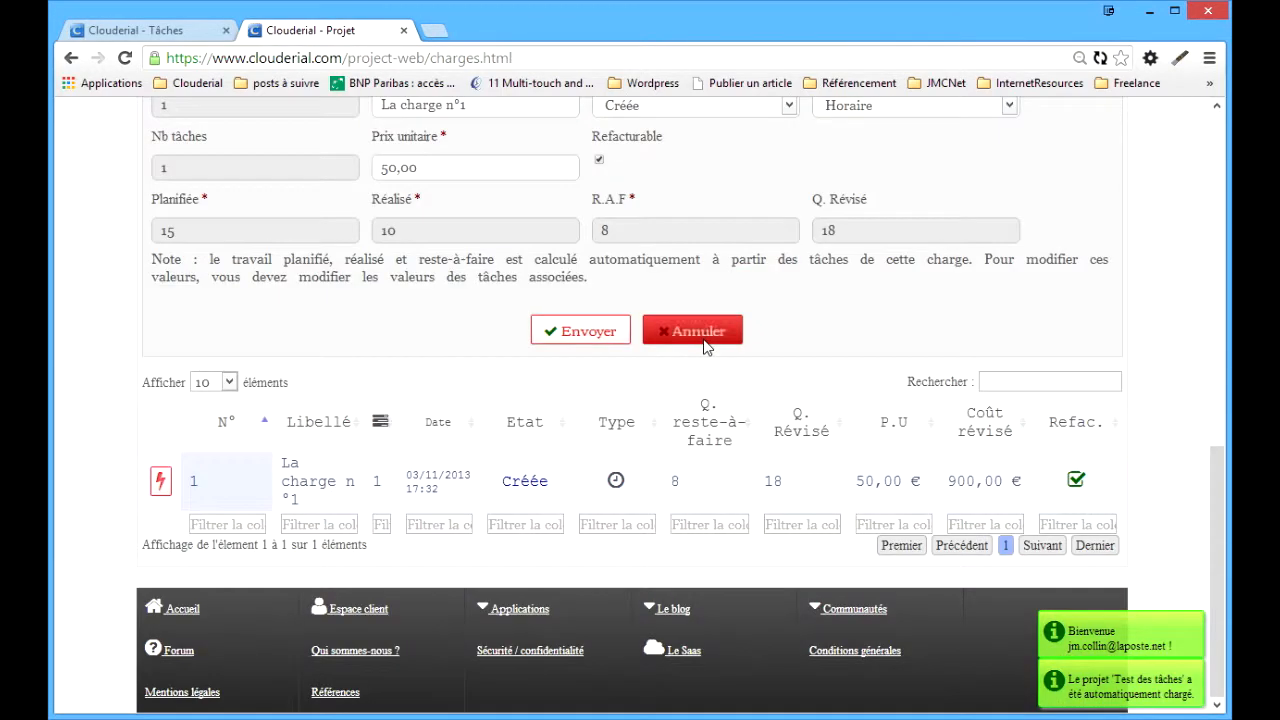
pyautogui.scroll(2, 703, 346)
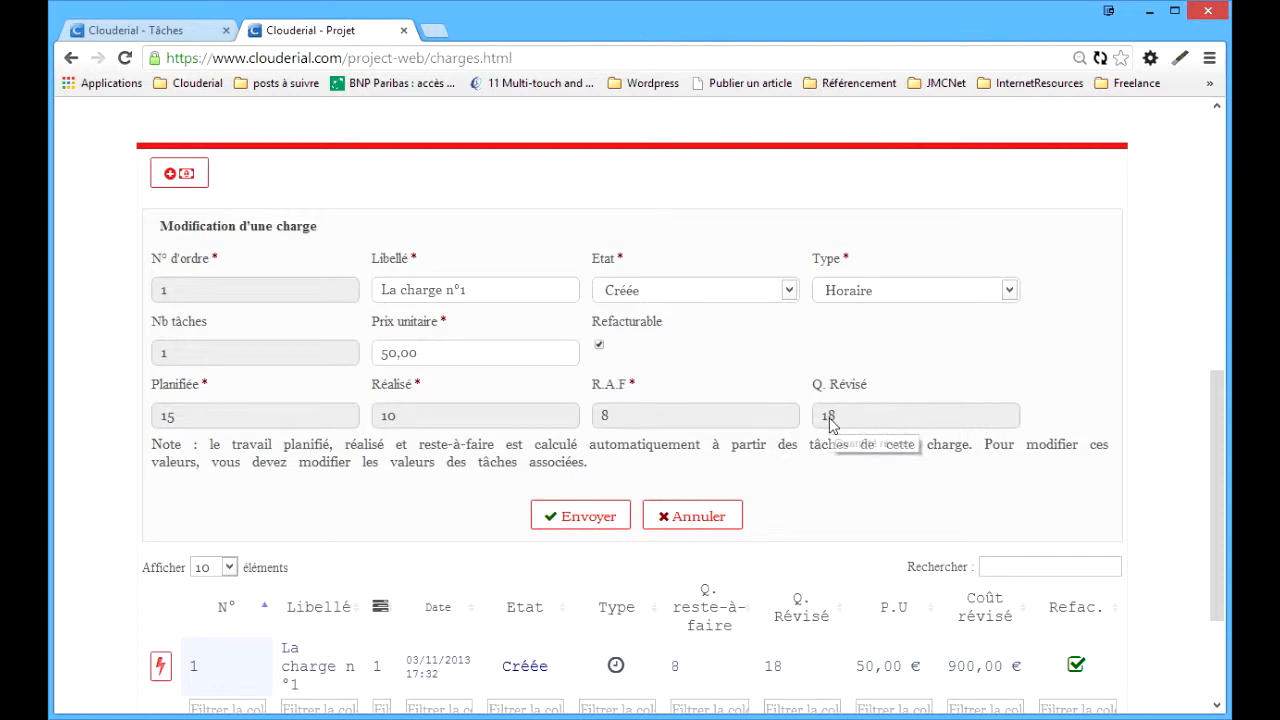
# - Examine the project's workload and cost summary, leave the charge's modification form without saving, and review the charges list
pyautogui.scroll(10, 715, 410)
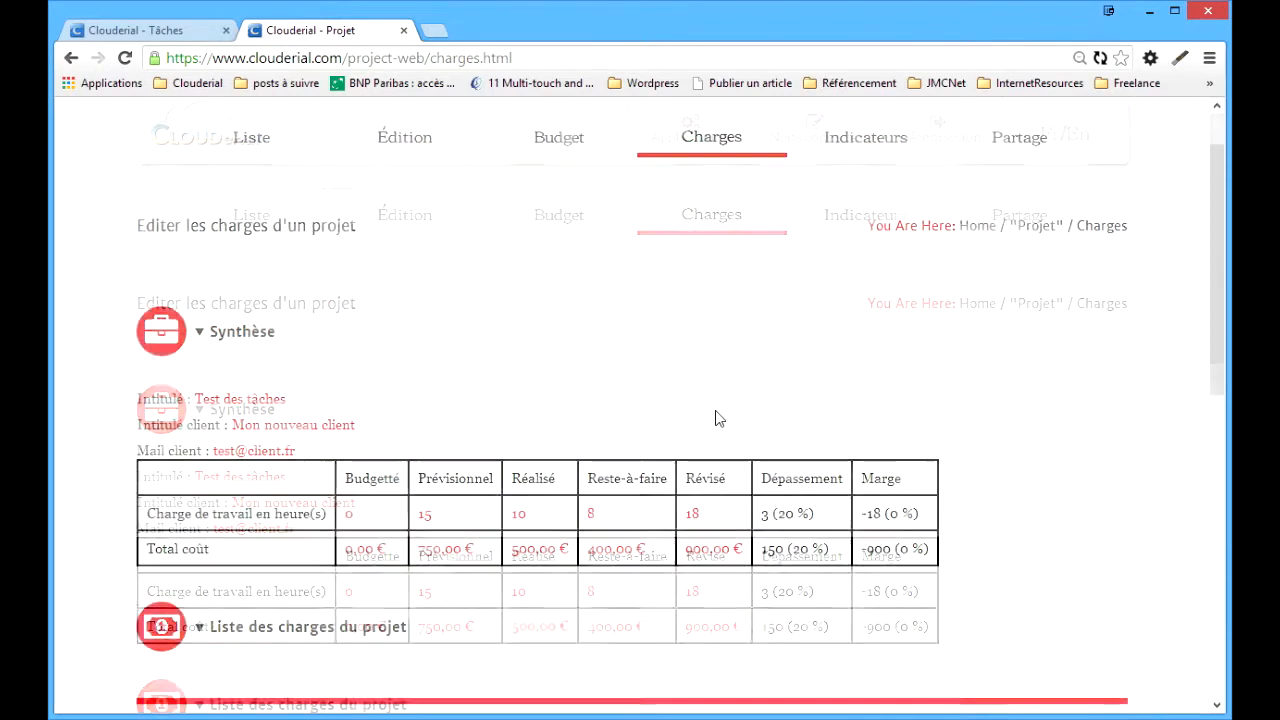
pyautogui.click(726, 228)
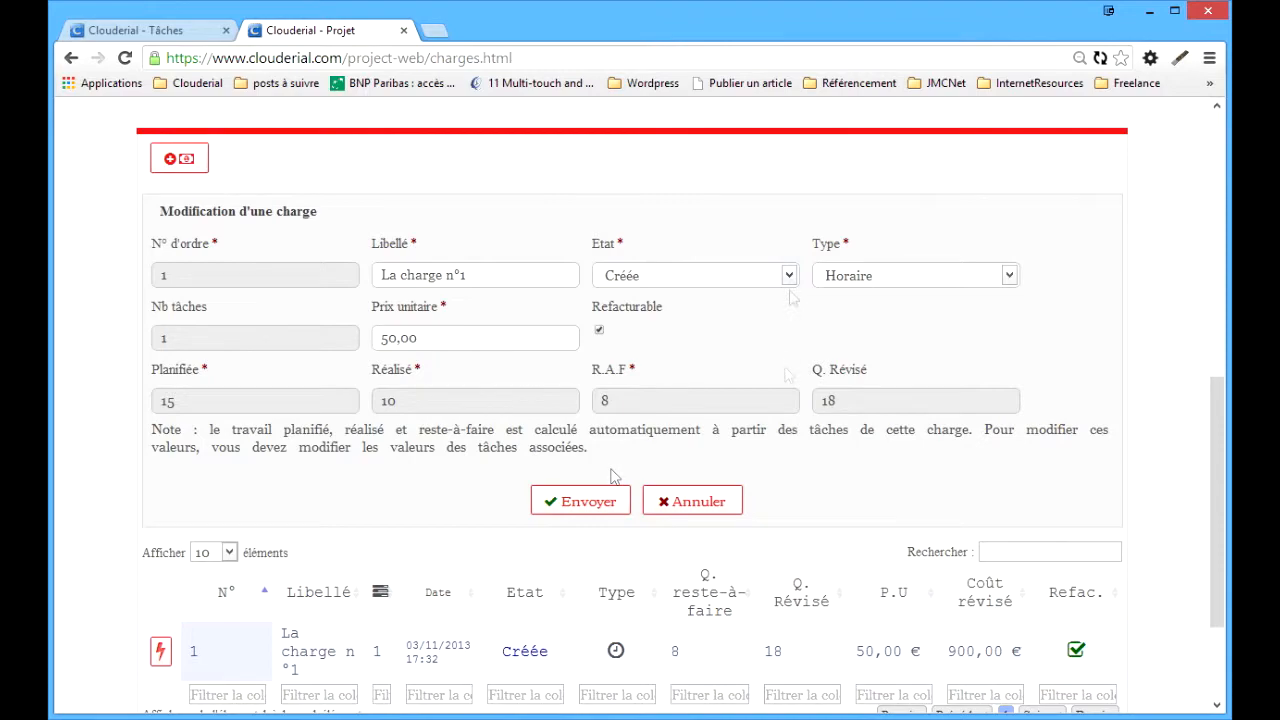
pyautogui.click(714, 500)
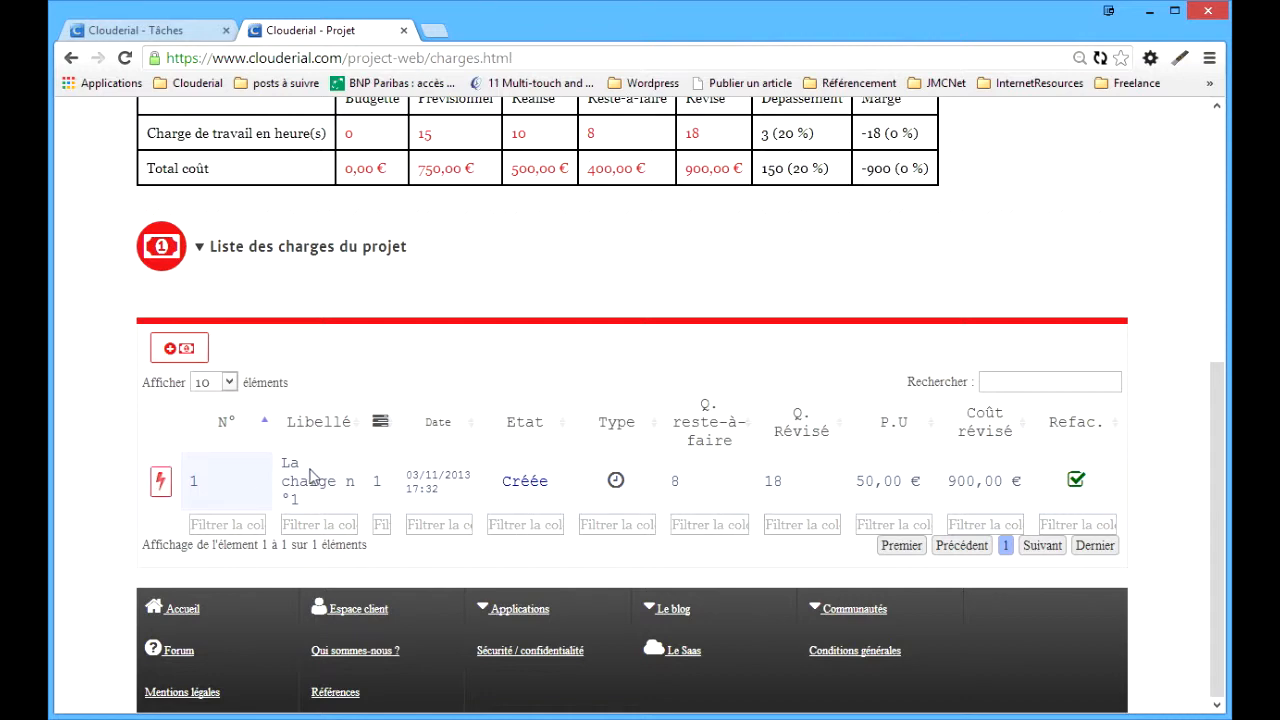
pyautogui.scroll(5, 508, 366)
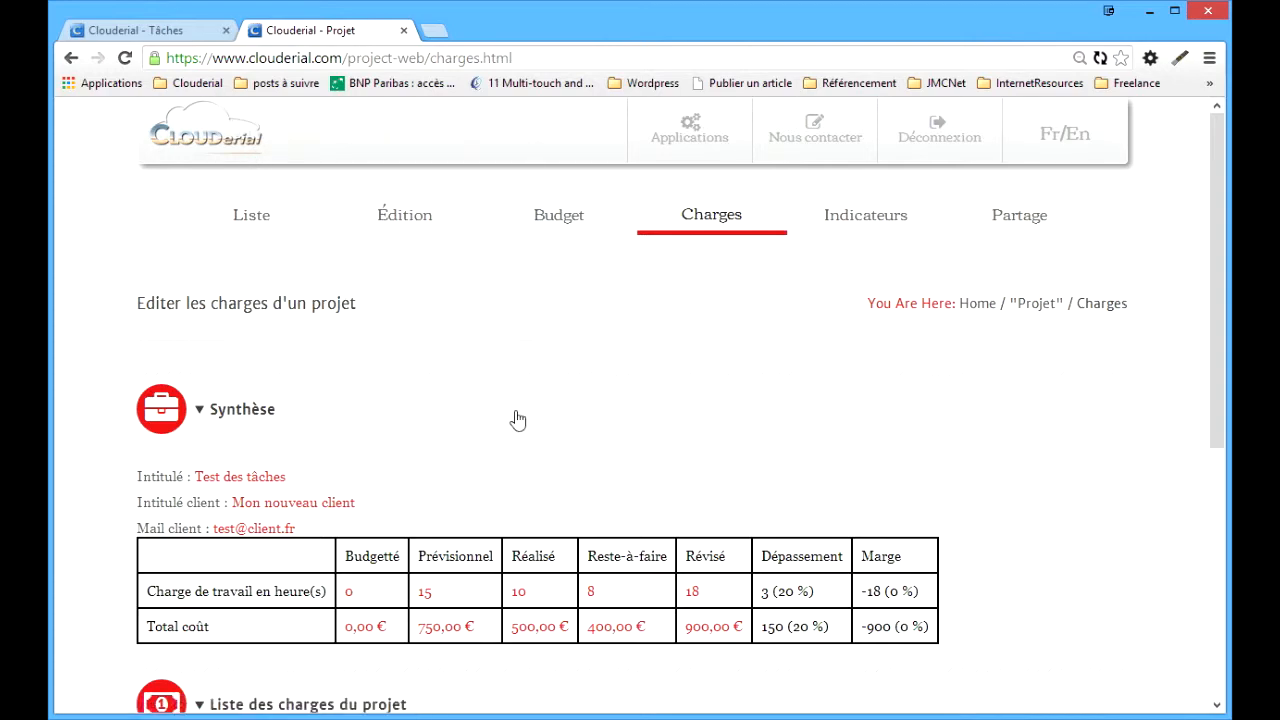
pyautogui.scroll(-5, 518, 420)
pyautogui.scroll(5, 524, 424)
# - Switch to the task list and start a new task titled "La 2ème tache associée à un projet"
pyautogui.click(140, 32)
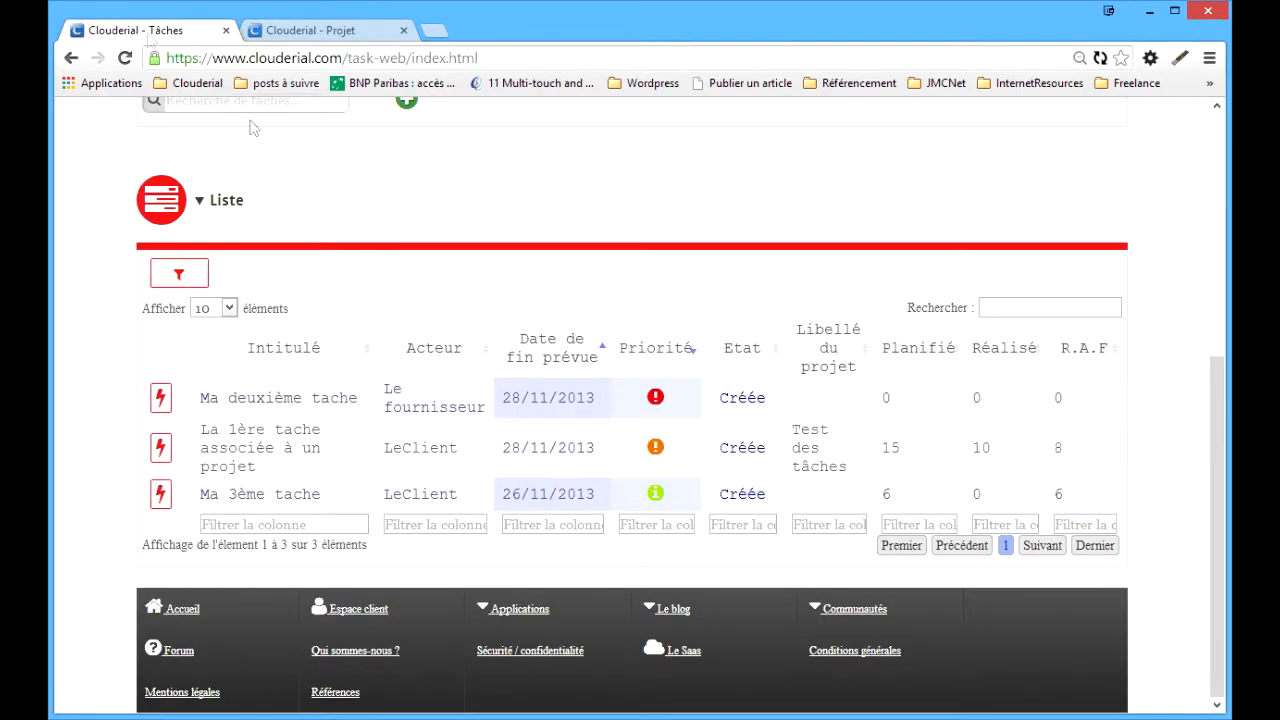
pyautogui.scroll(2, 360, 252)
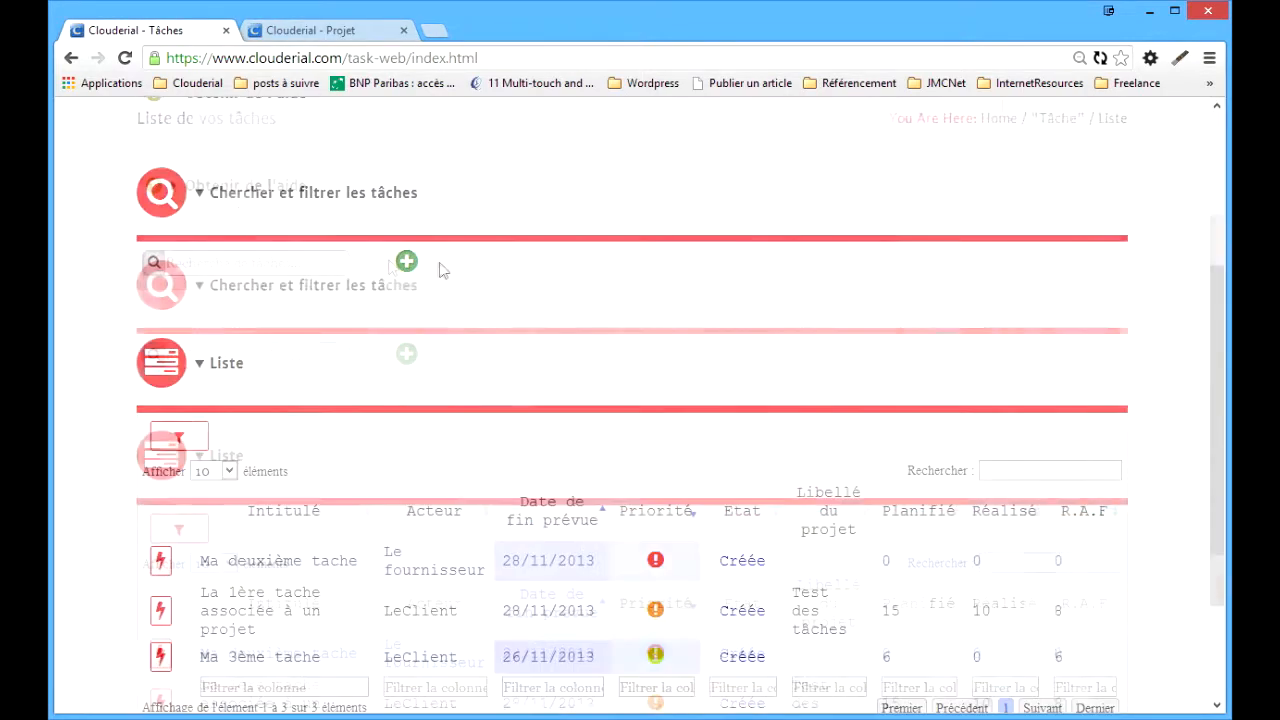
pyautogui.click(407, 262)
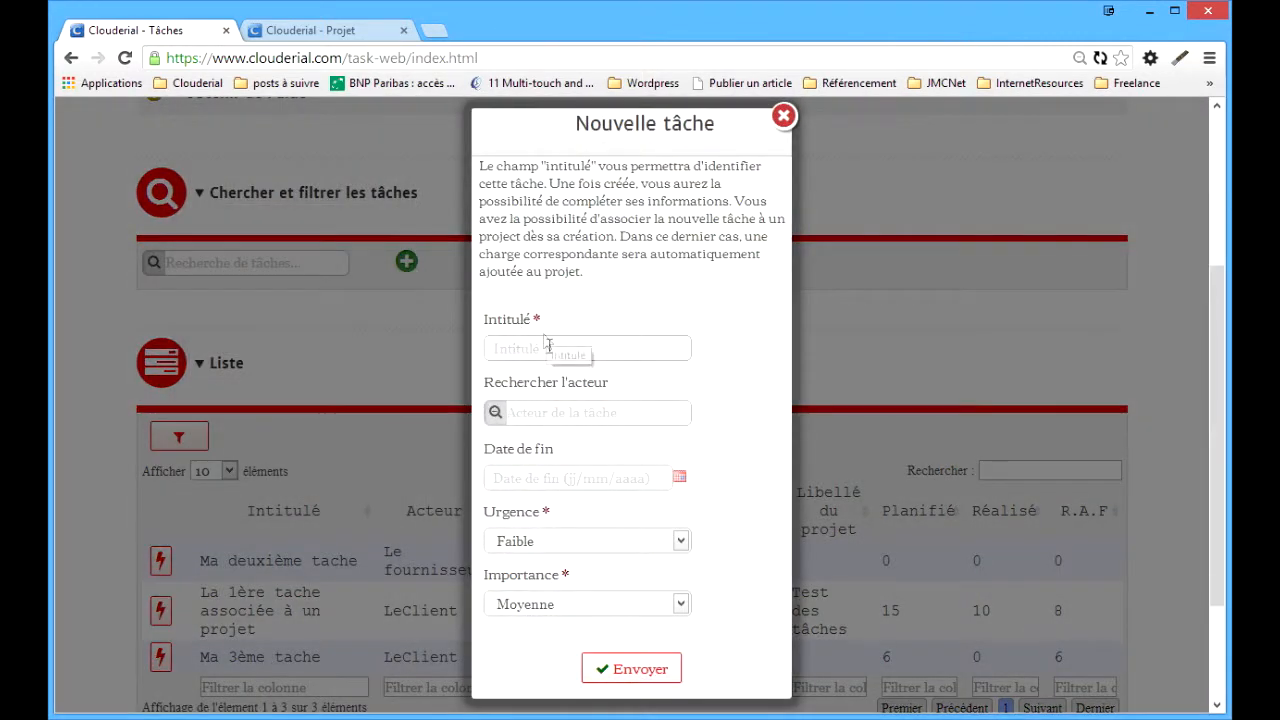
pyautogui.click(548, 345)
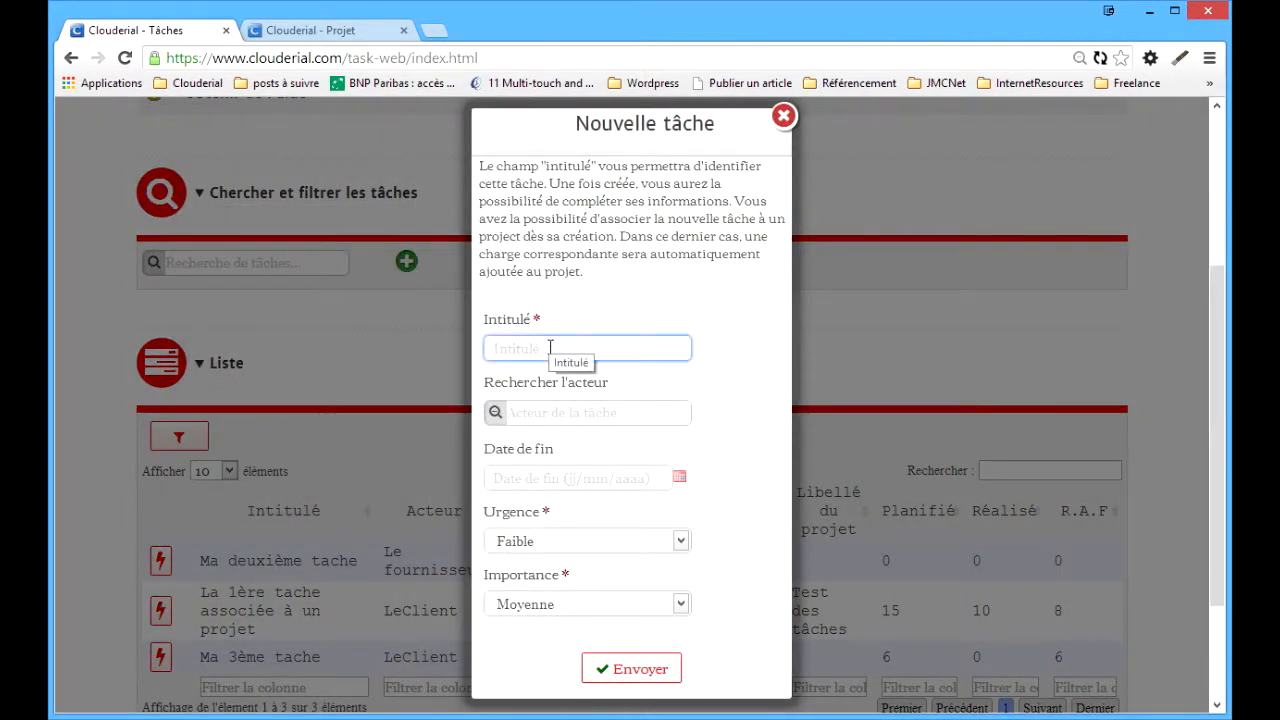
pyautogui.write('La')
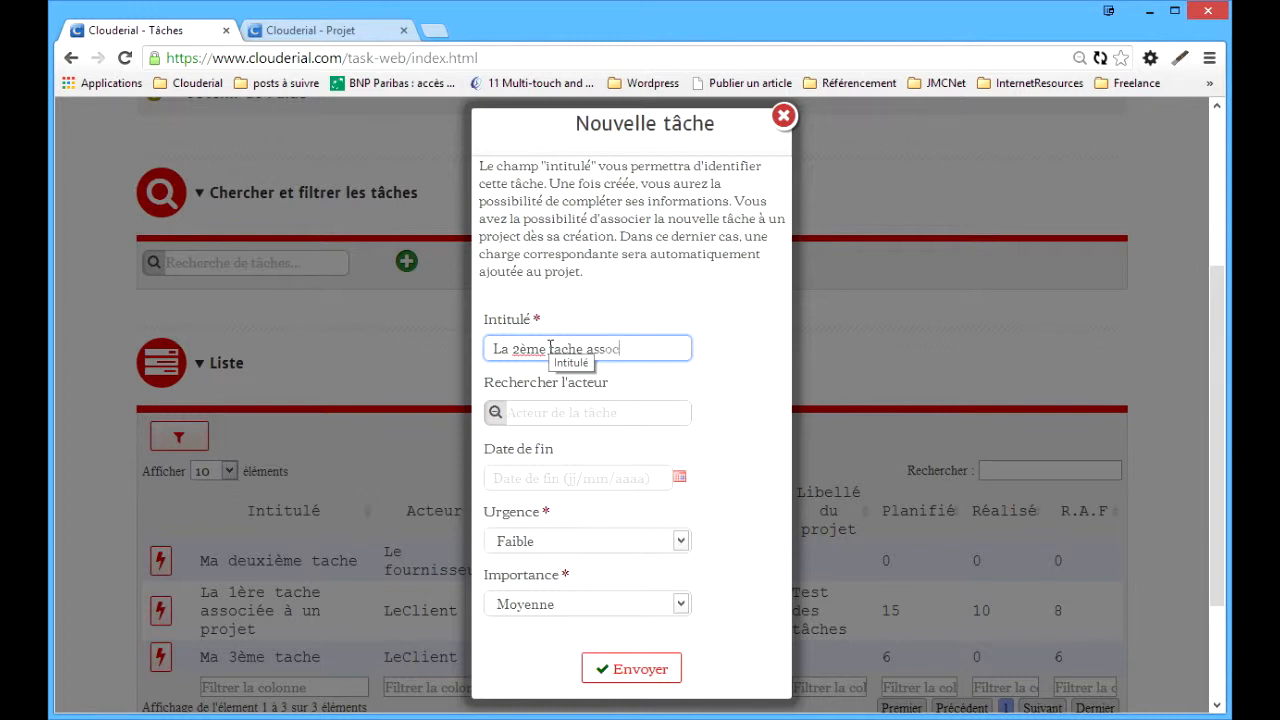
pyautogui.write('2ème tache associée à un projet')
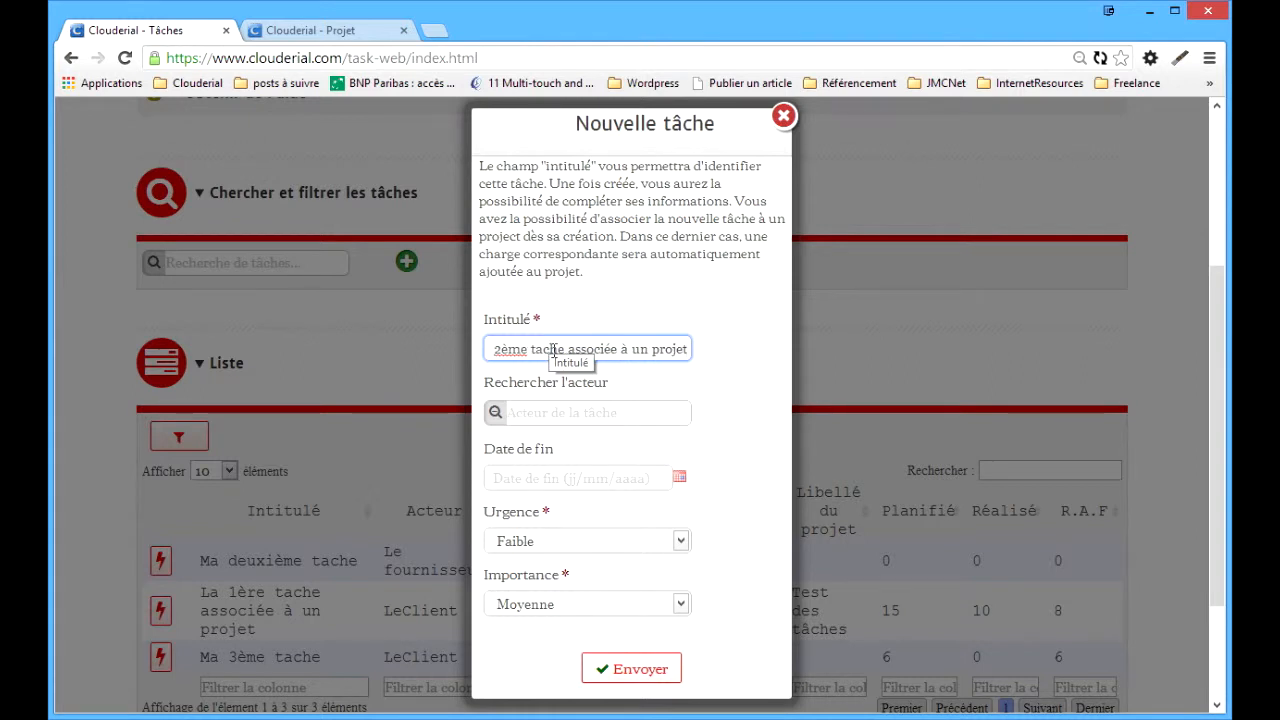
# - Set the new task's urgency and importance to Faible, leave the actor and end date empty, and submit it
pyautogui.click(571, 405)
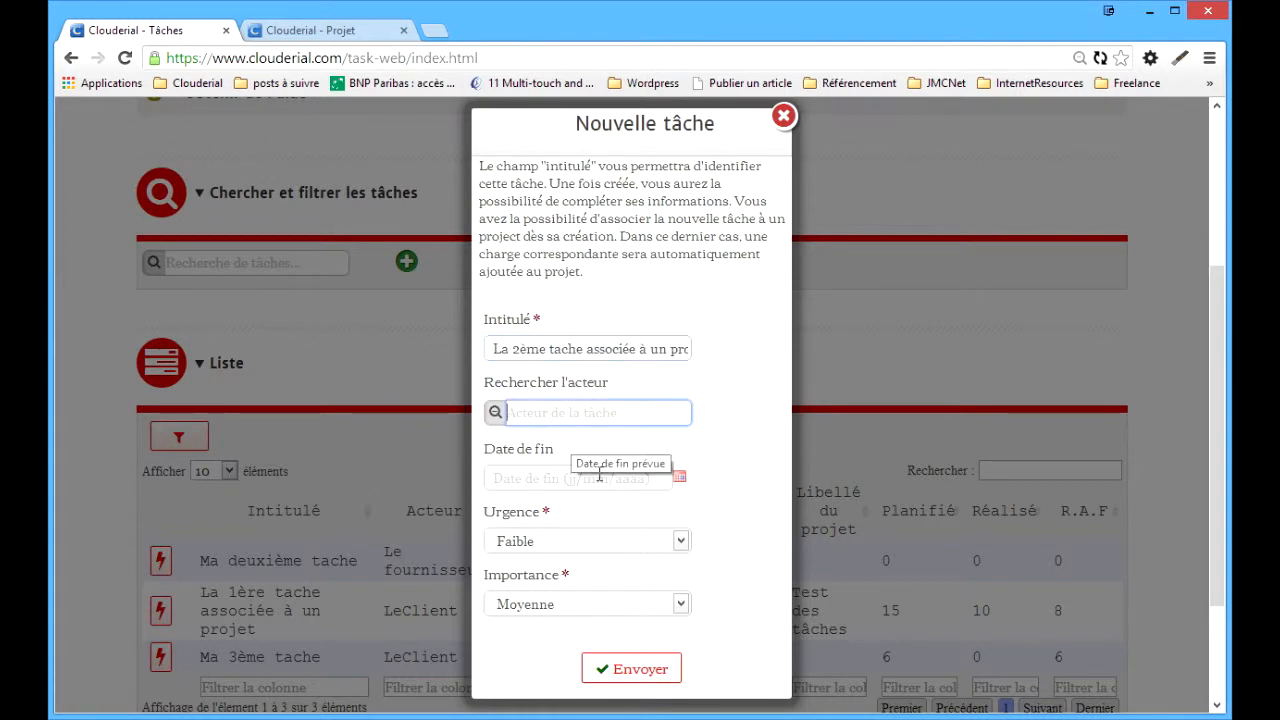
pyautogui.click(567, 543)
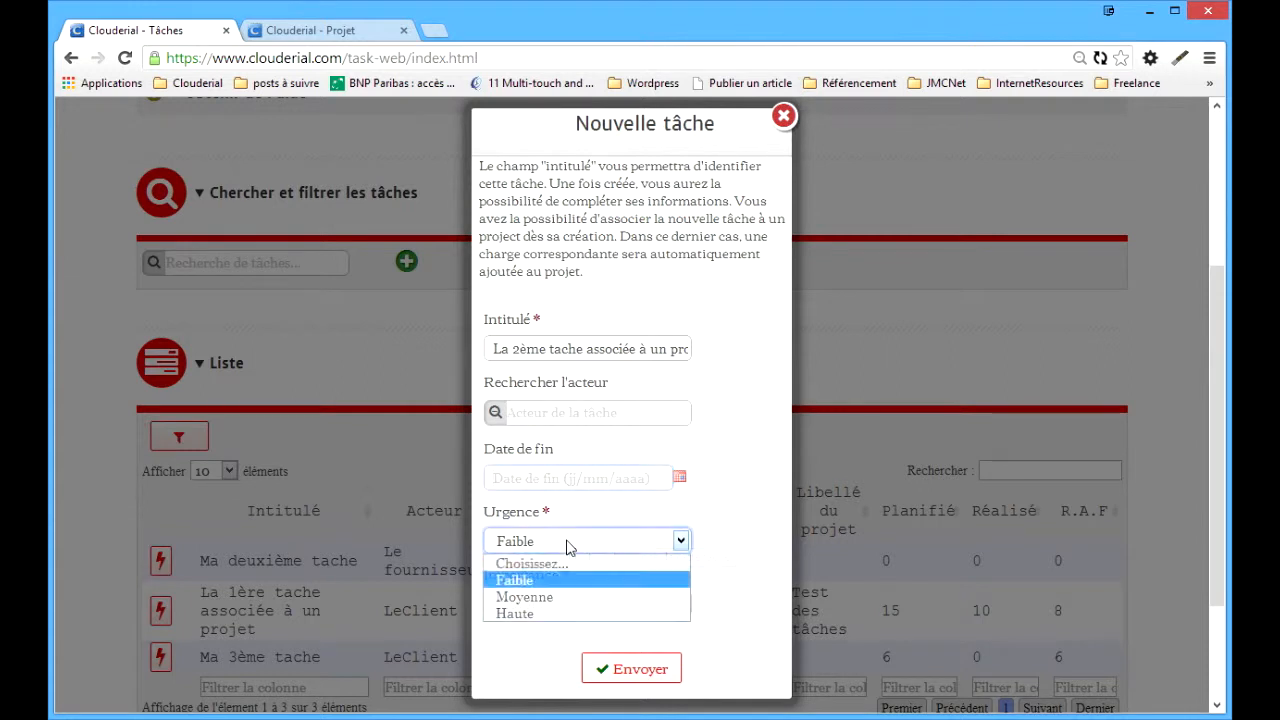
pyautogui.click(566, 580)
pyautogui.click(558, 604)
pyautogui.click(560, 597)
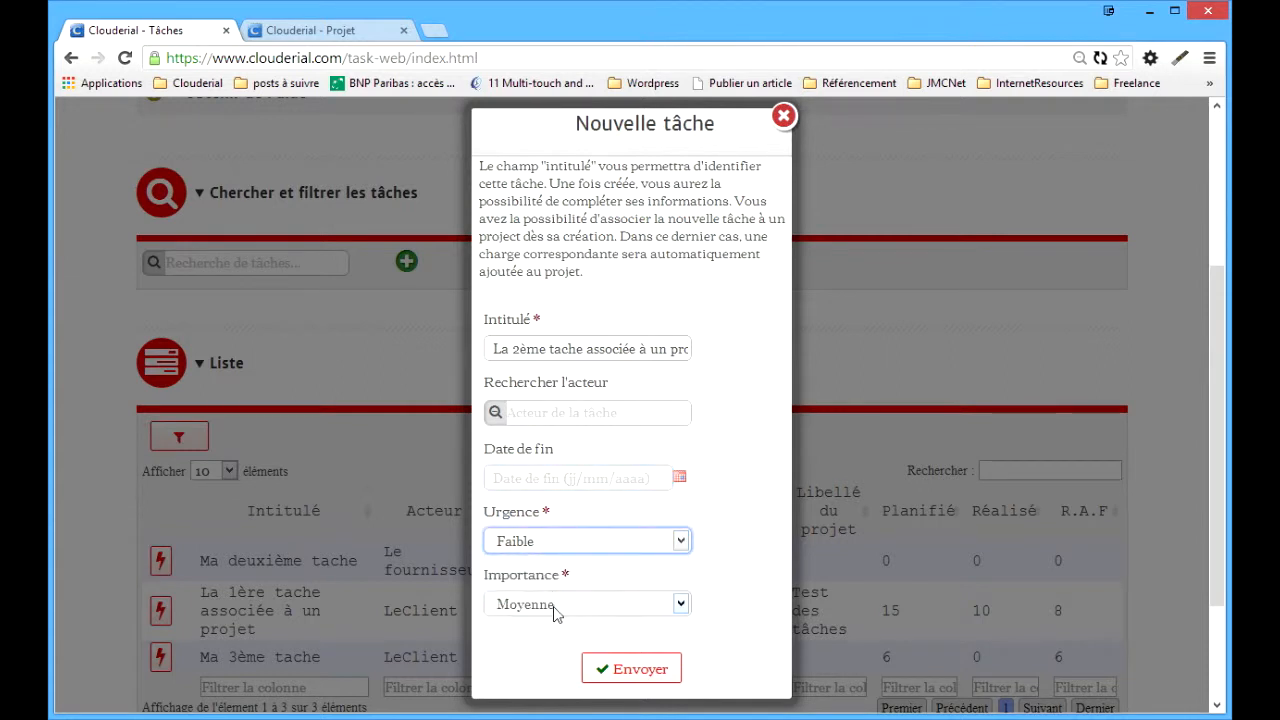
pyautogui.click(555, 606)
pyautogui.click(552, 643)
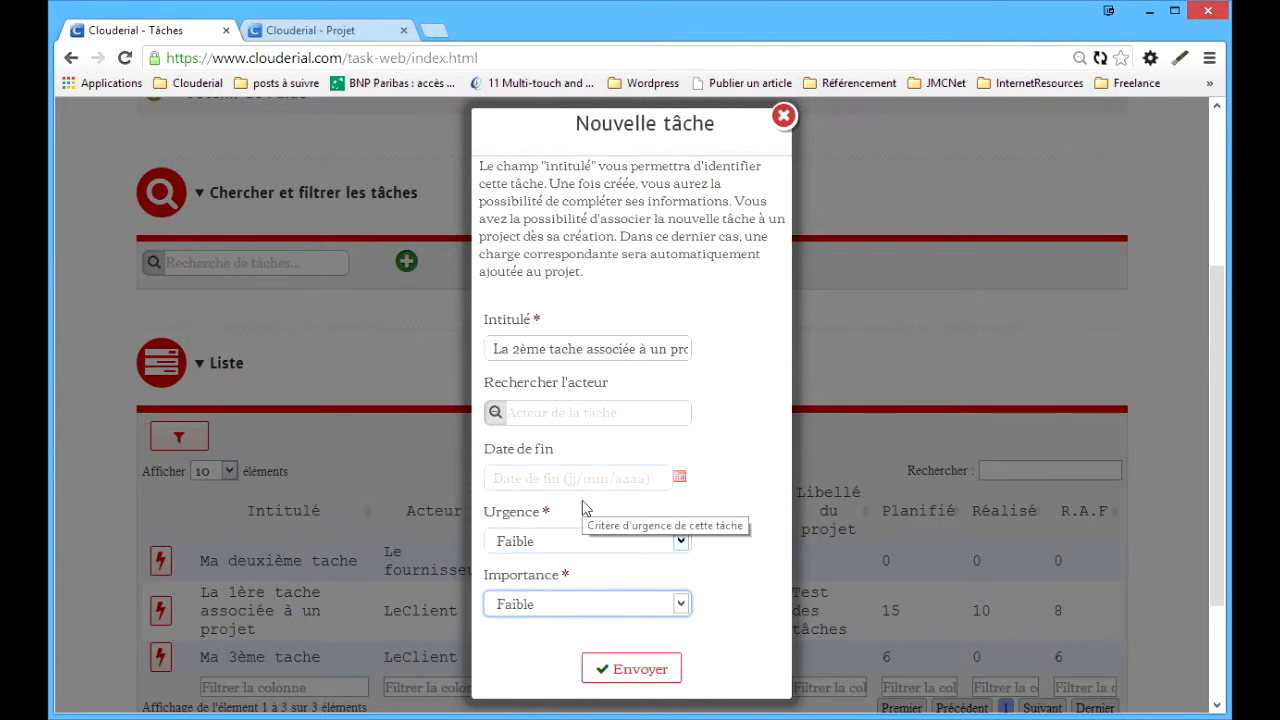
pyautogui.click(634, 670)
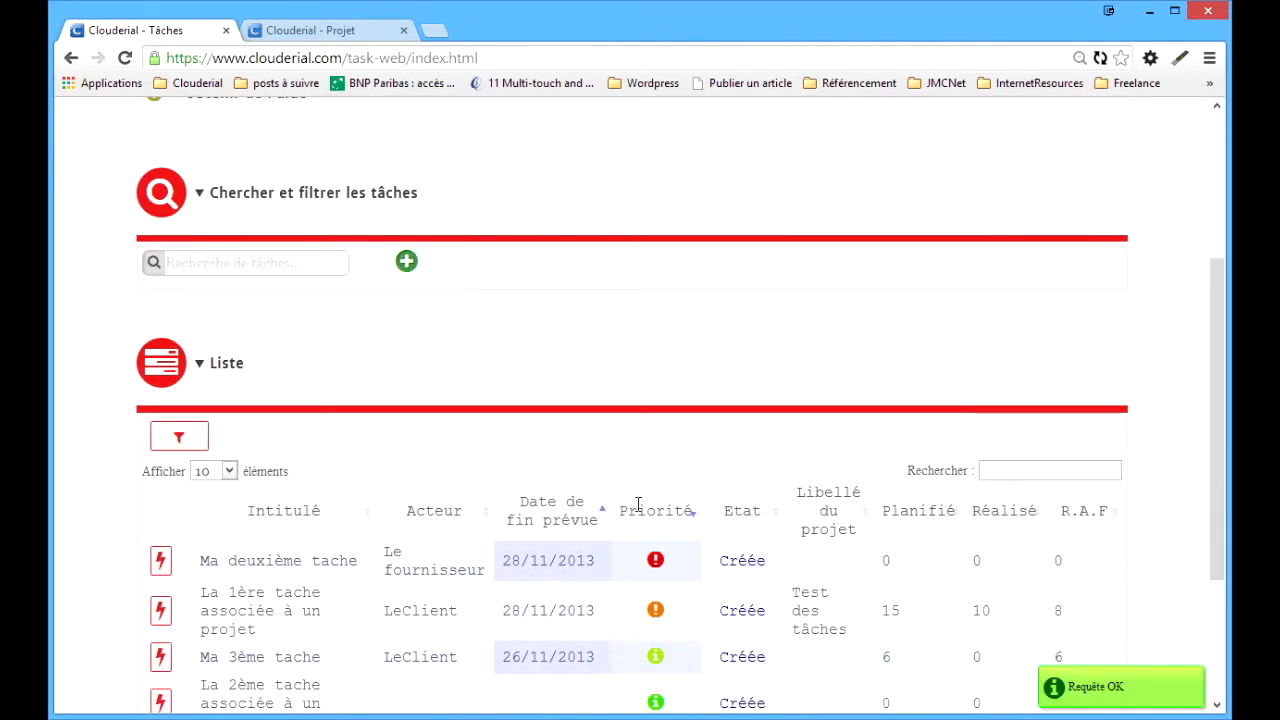
# - Examine the row of the new task "La 2ème tache associée à un projet" in the task list
pyautogui.scroll(-2, 640, 512)
pyautogui.doubleClick(212, 464)
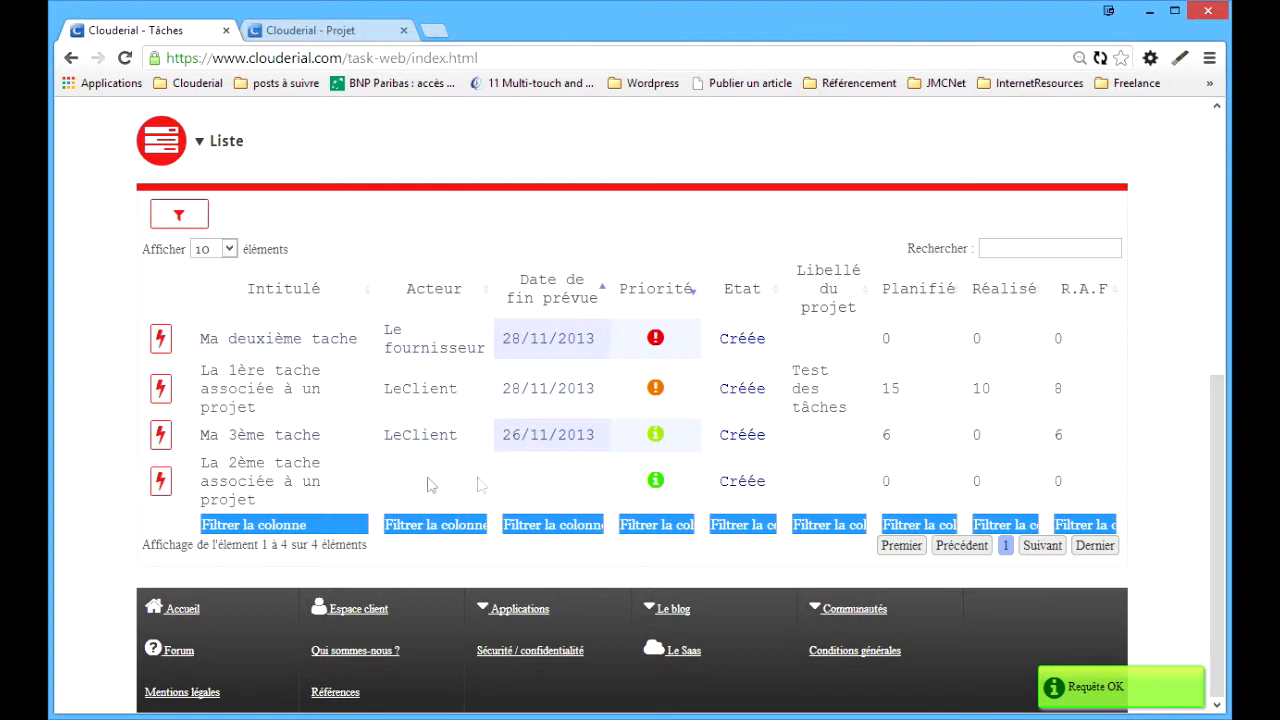
pyautogui.click(549, 525)
pyautogui.click(551, 486)
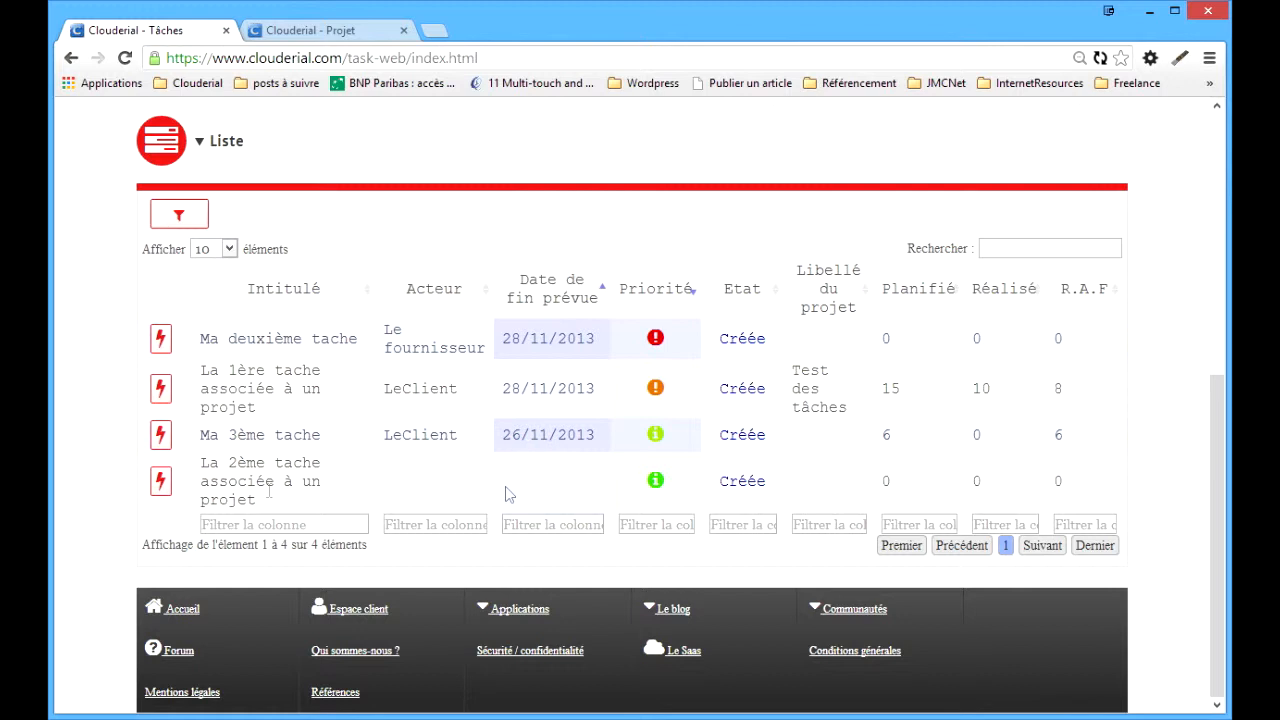
# - Start associating "La 2ème tache associée à un projet" with a project and choose the project "Test des tâches"
pyautogui.click(161, 482)
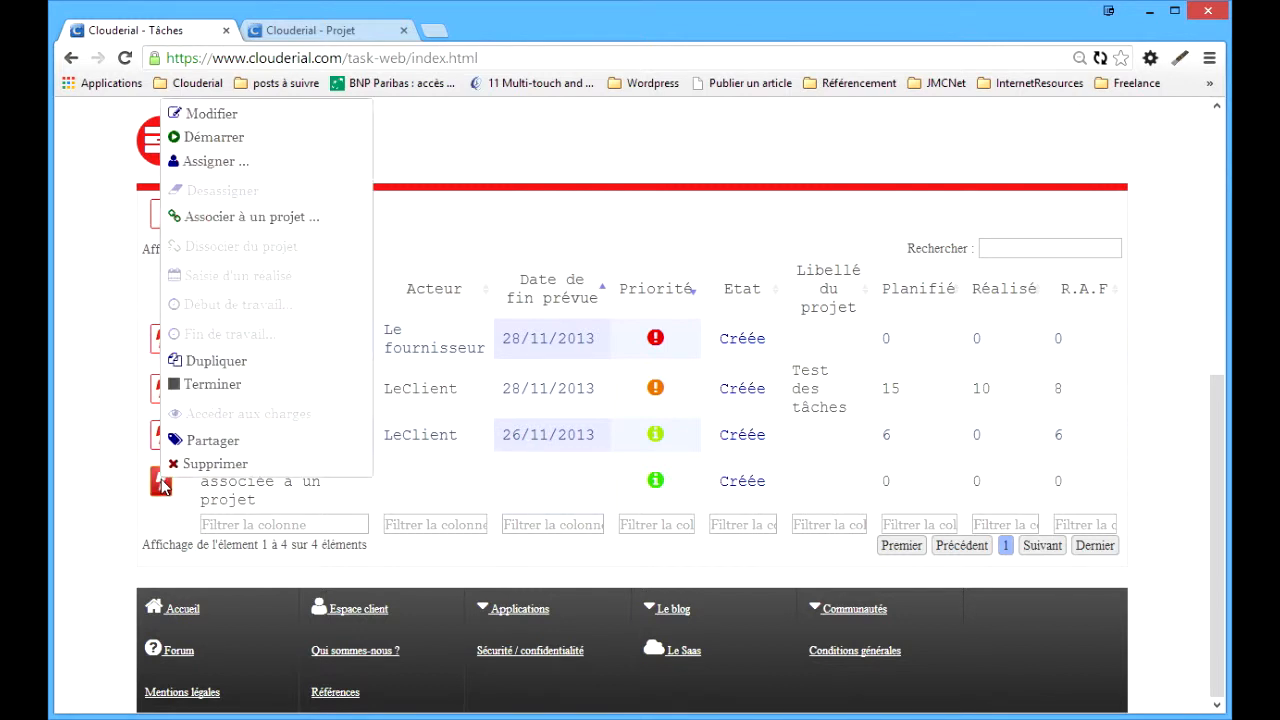
pyautogui.click(277, 218)
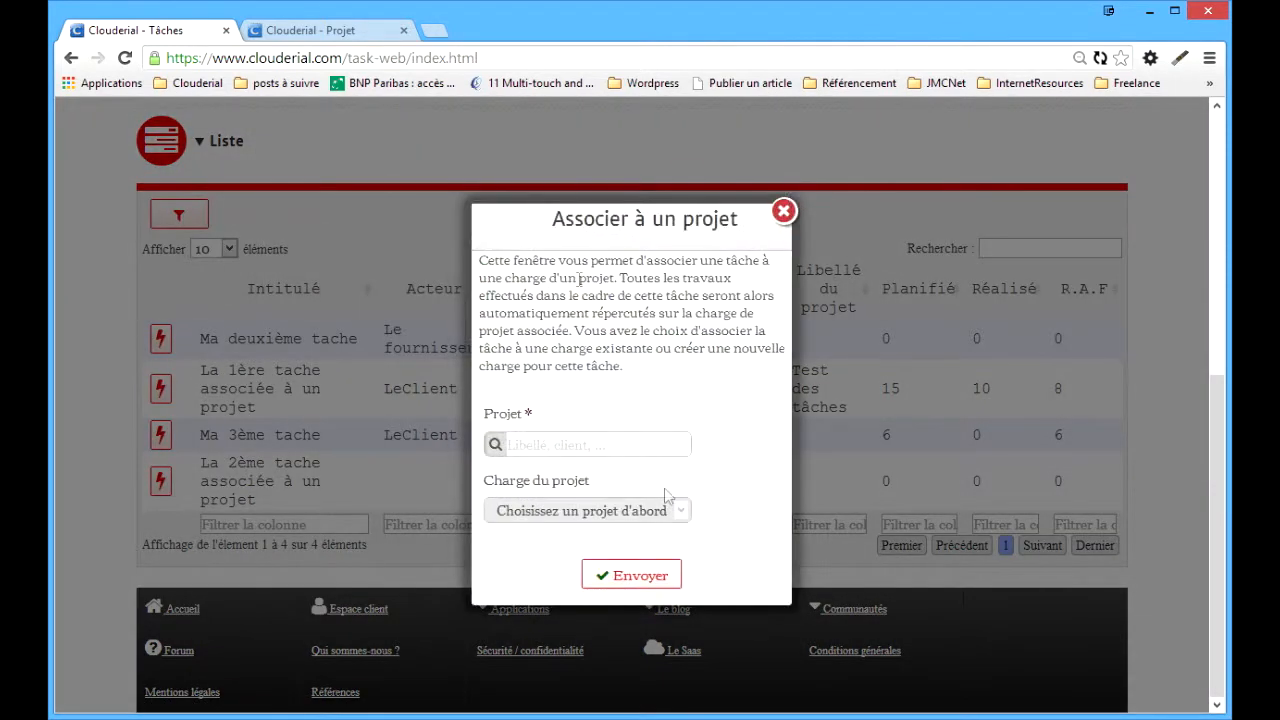
pyautogui.click(564, 446)
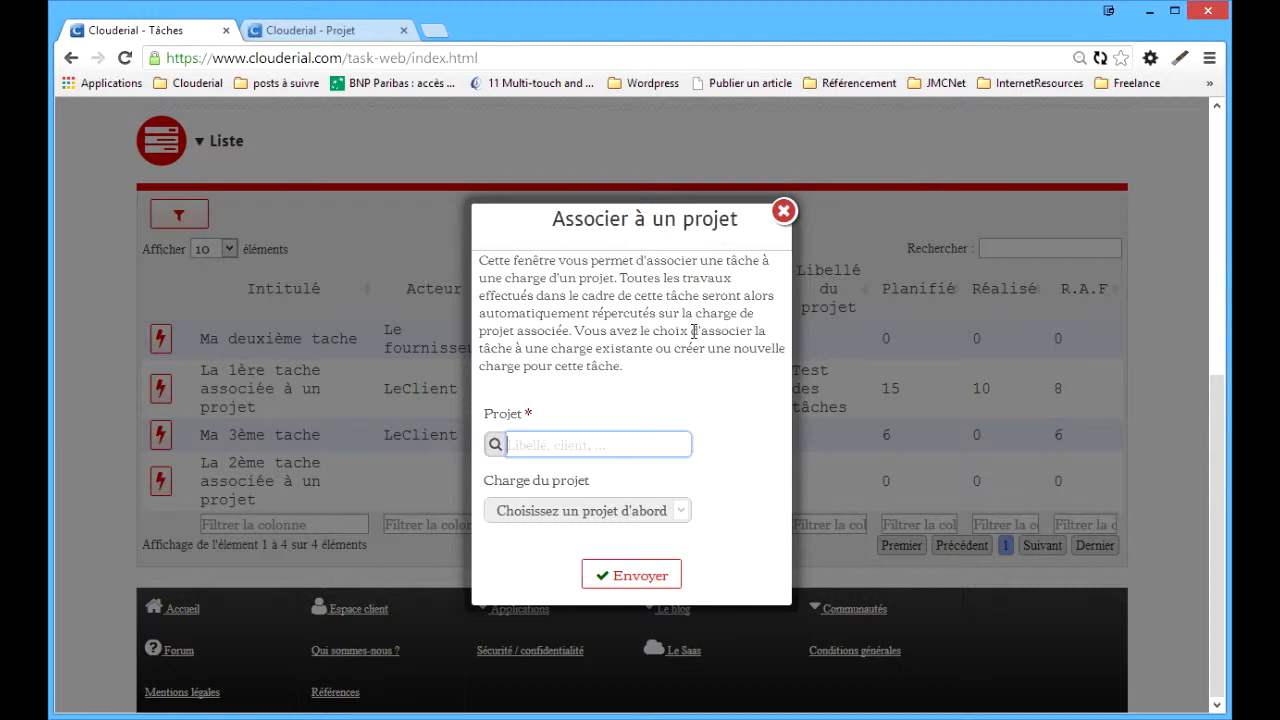
pyautogui.write('test')
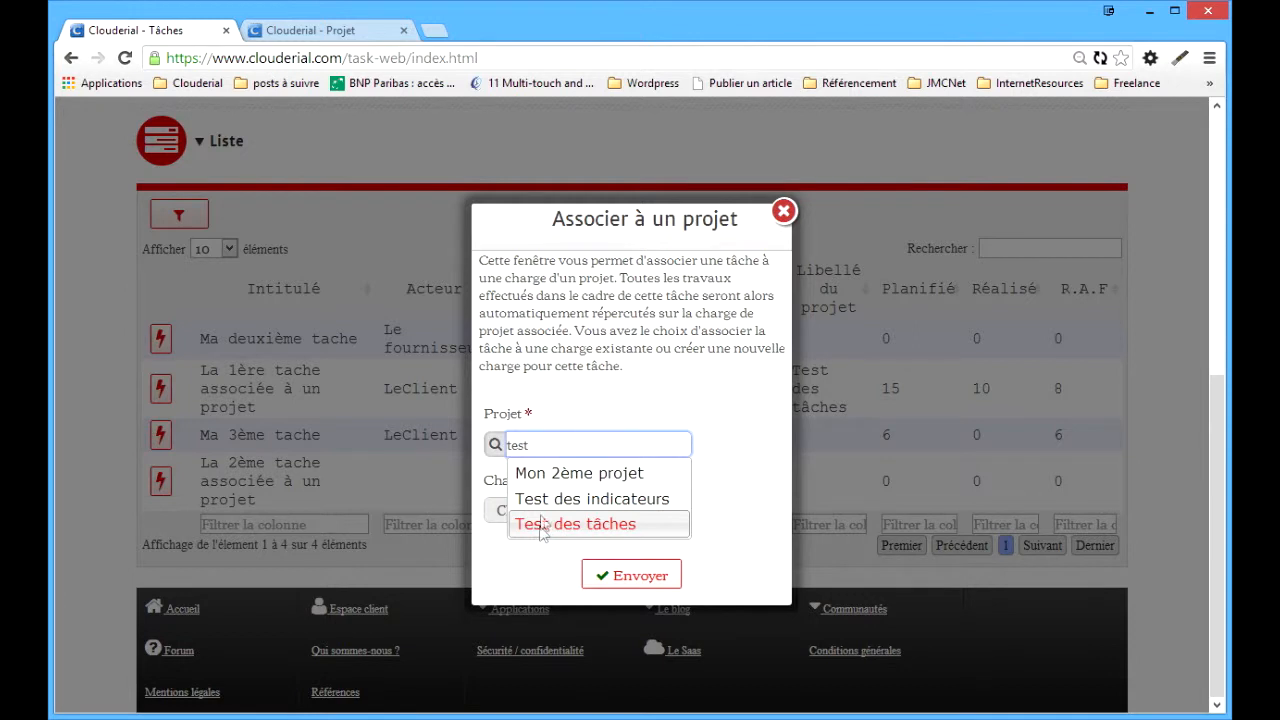
pyautogui.press('BackSpace')
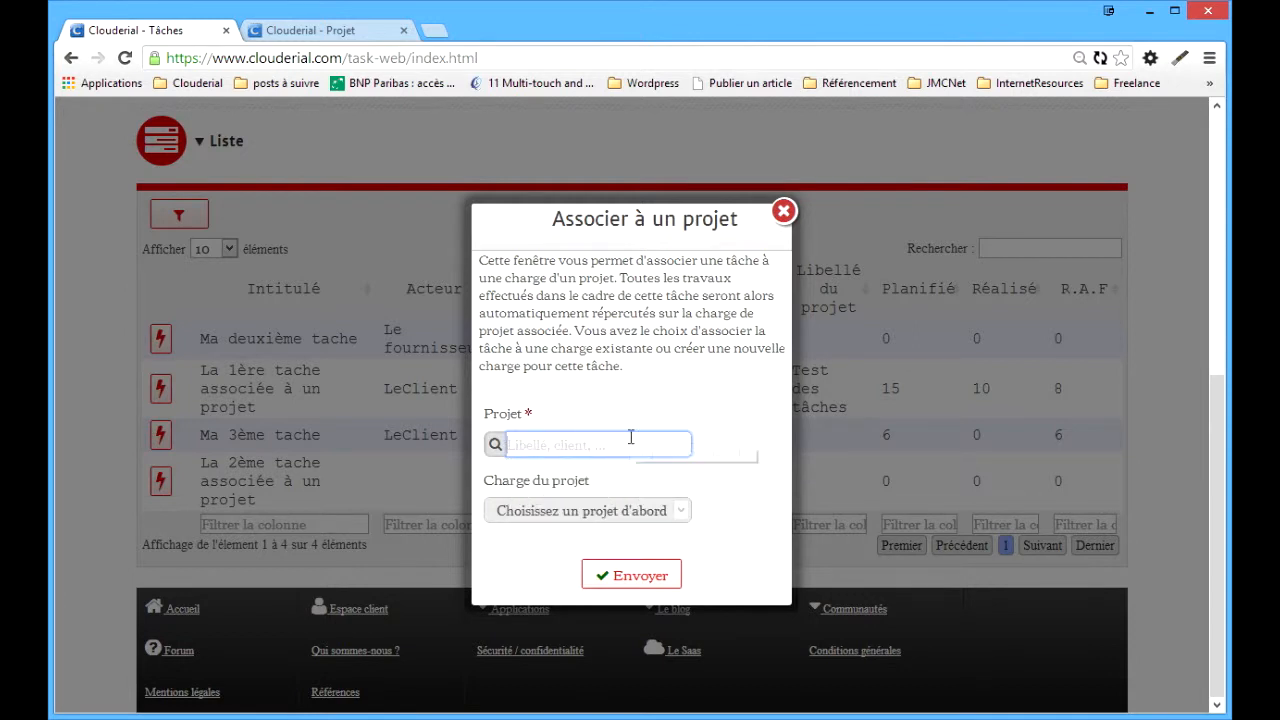
pyautogui.press('Down')
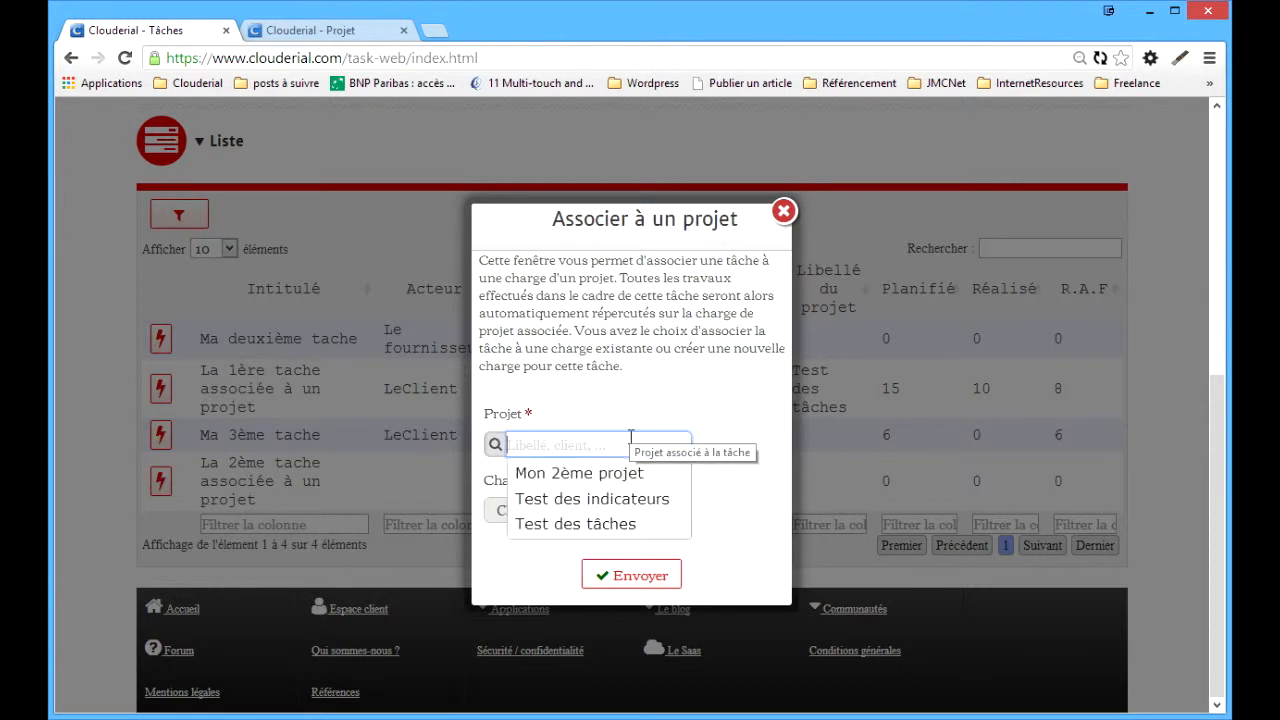
pyautogui.click(581, 525)
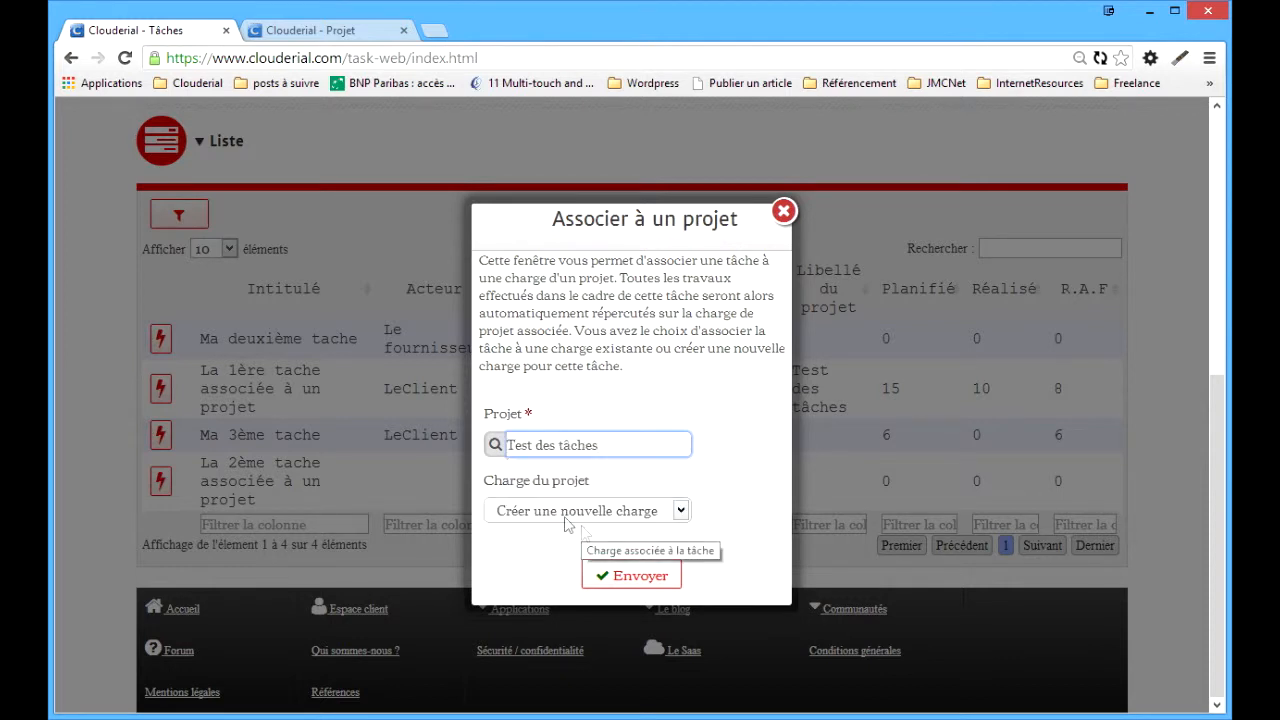
# - Select the existing charge "La charge n°1" for the task's project association and submit it
pyautogui.click(517, 514)
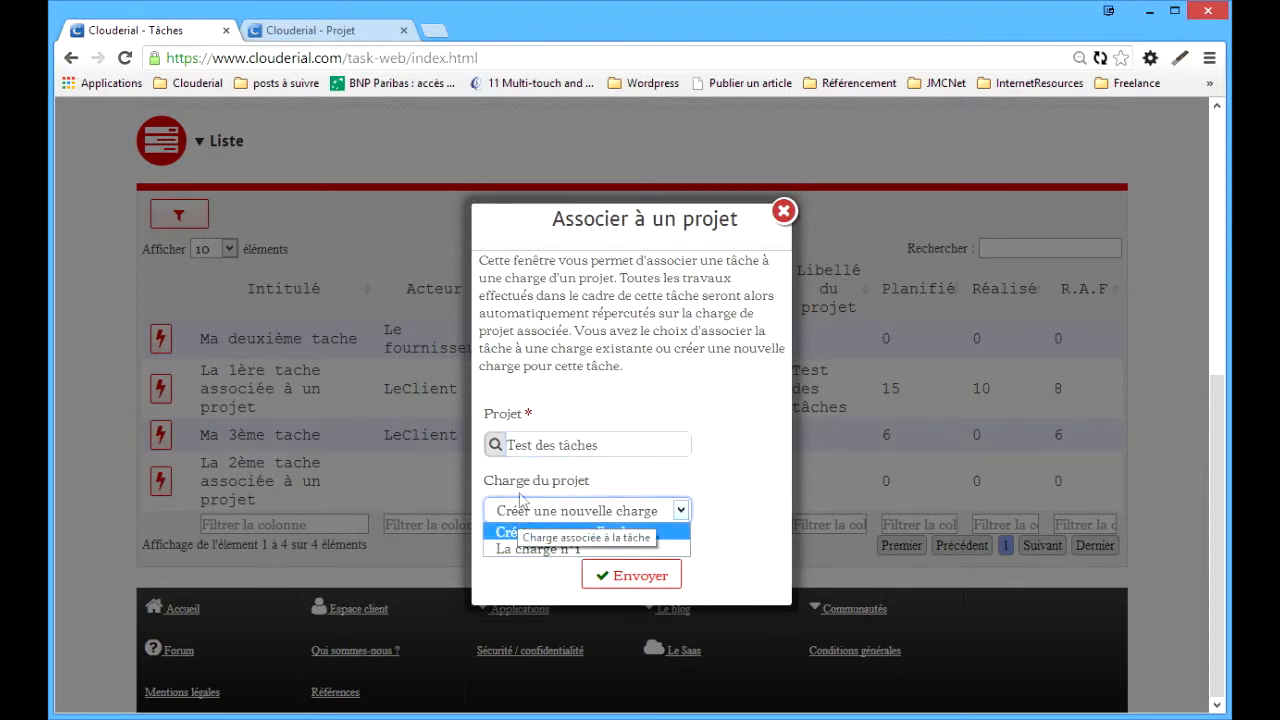
pyautogui.click(537, 552)
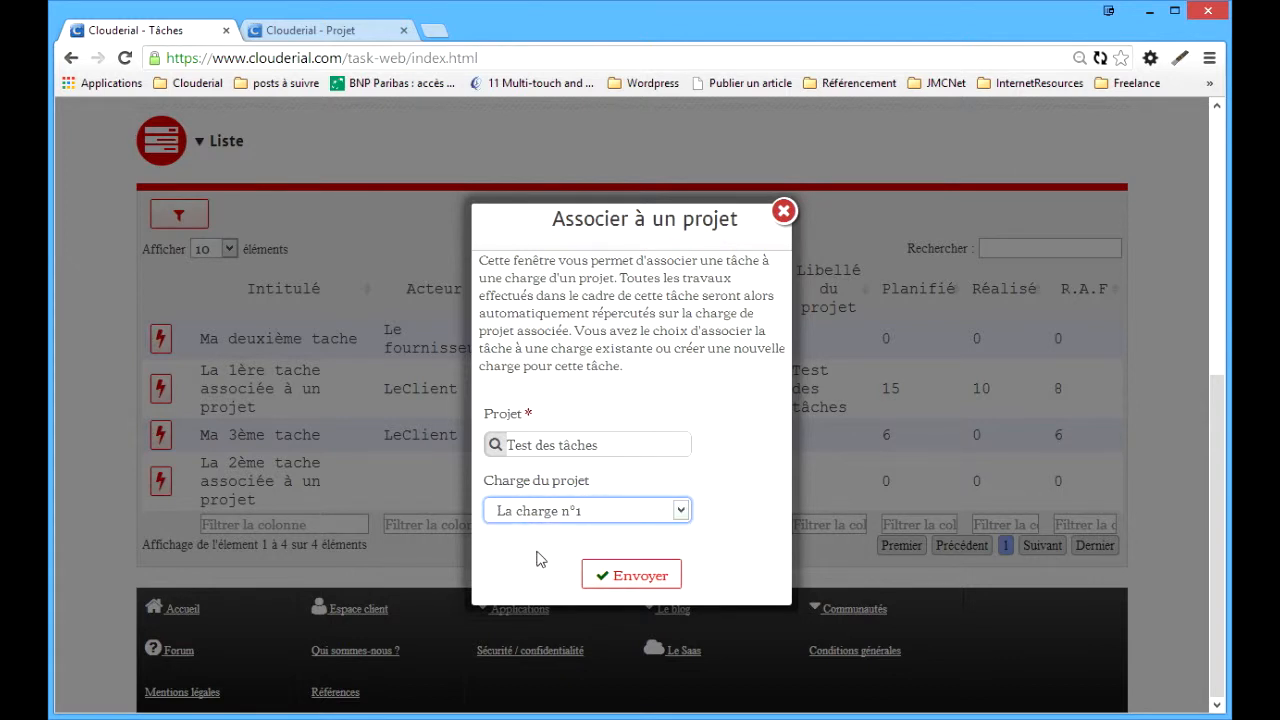
pyautogui.click(680, 511)
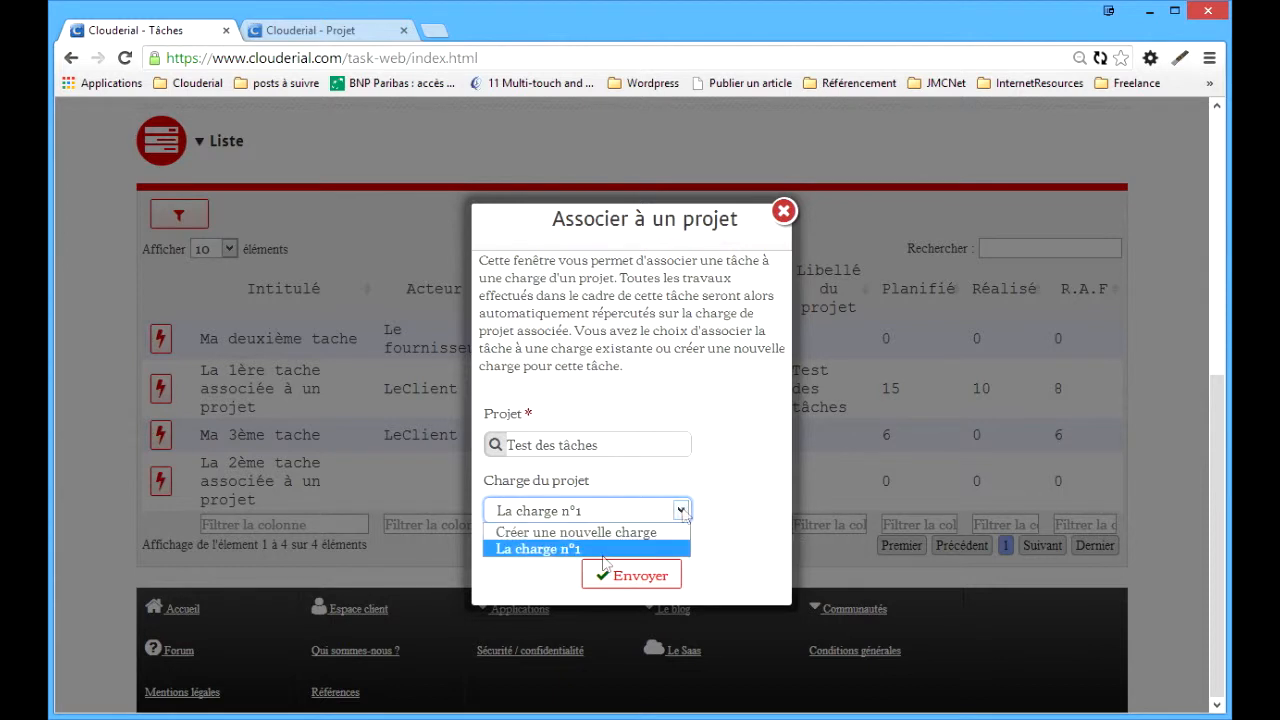
pyautogui.click(597, 549)
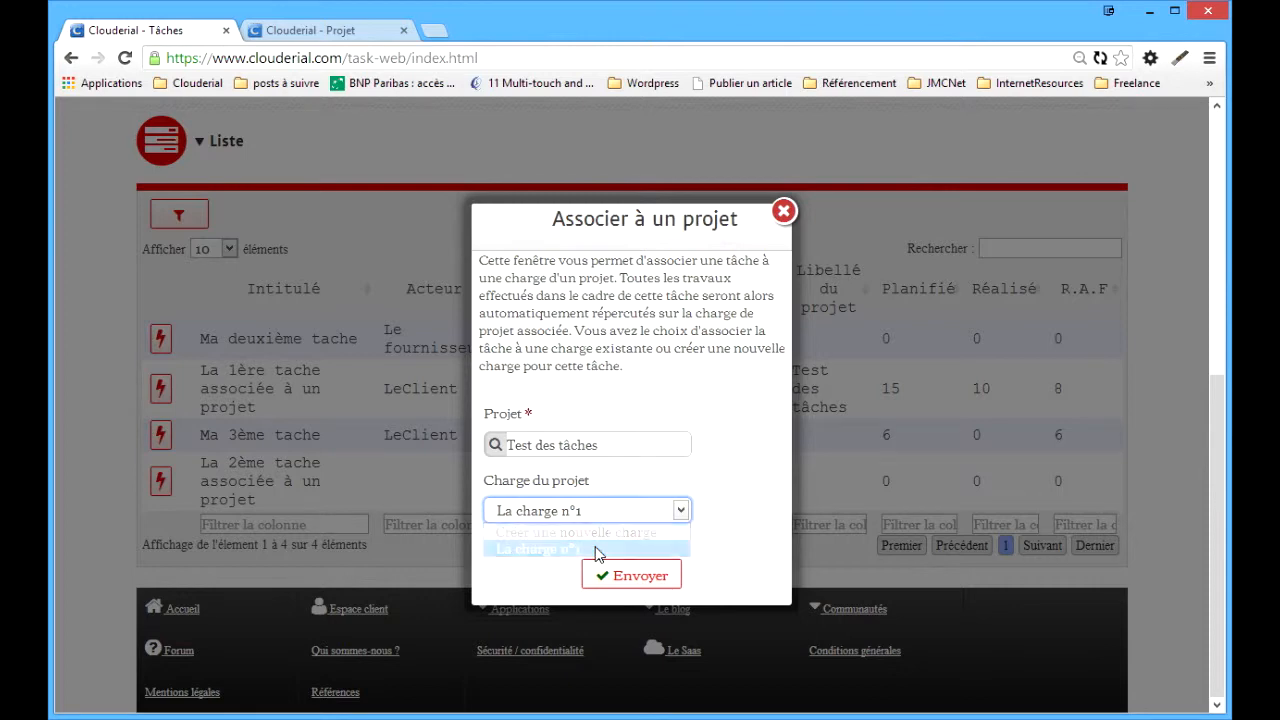
pyautogui.click(640, 578)
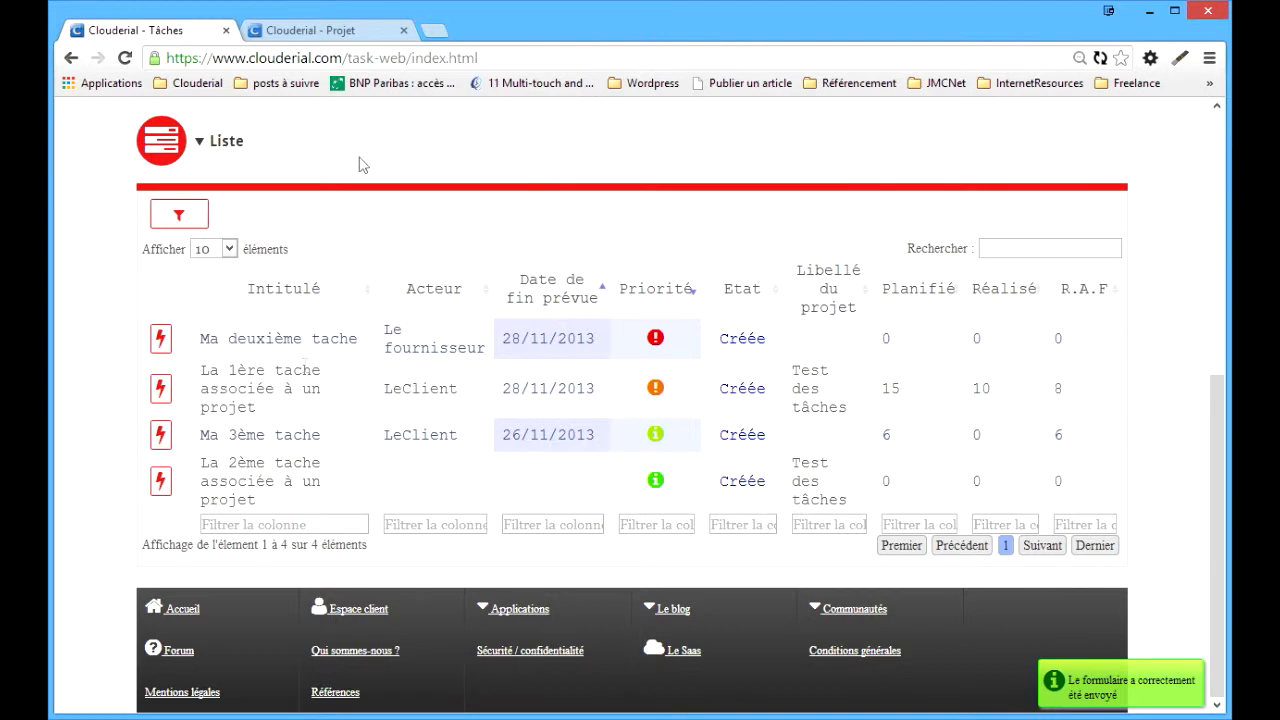
# - Reload the project's charges page and examine the task count and quantities of "La charge n°1"
pyautogui.click(335, 32)
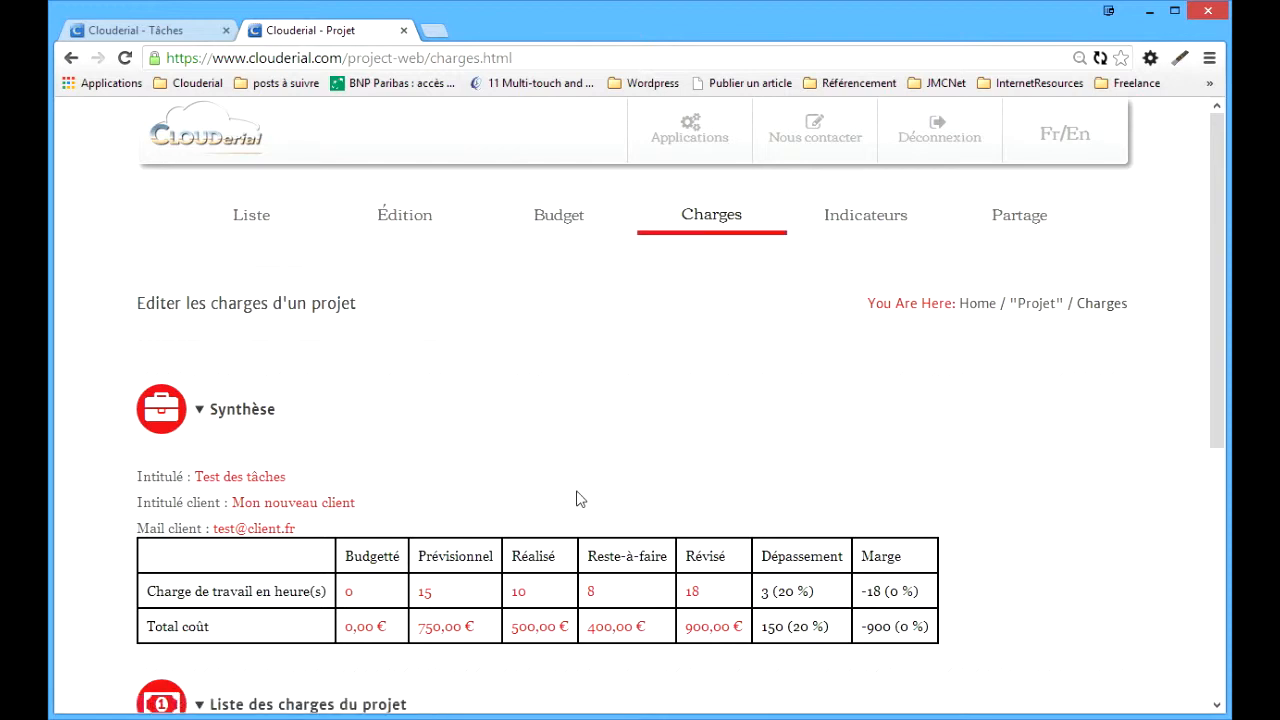
pyautogui.press('F5')
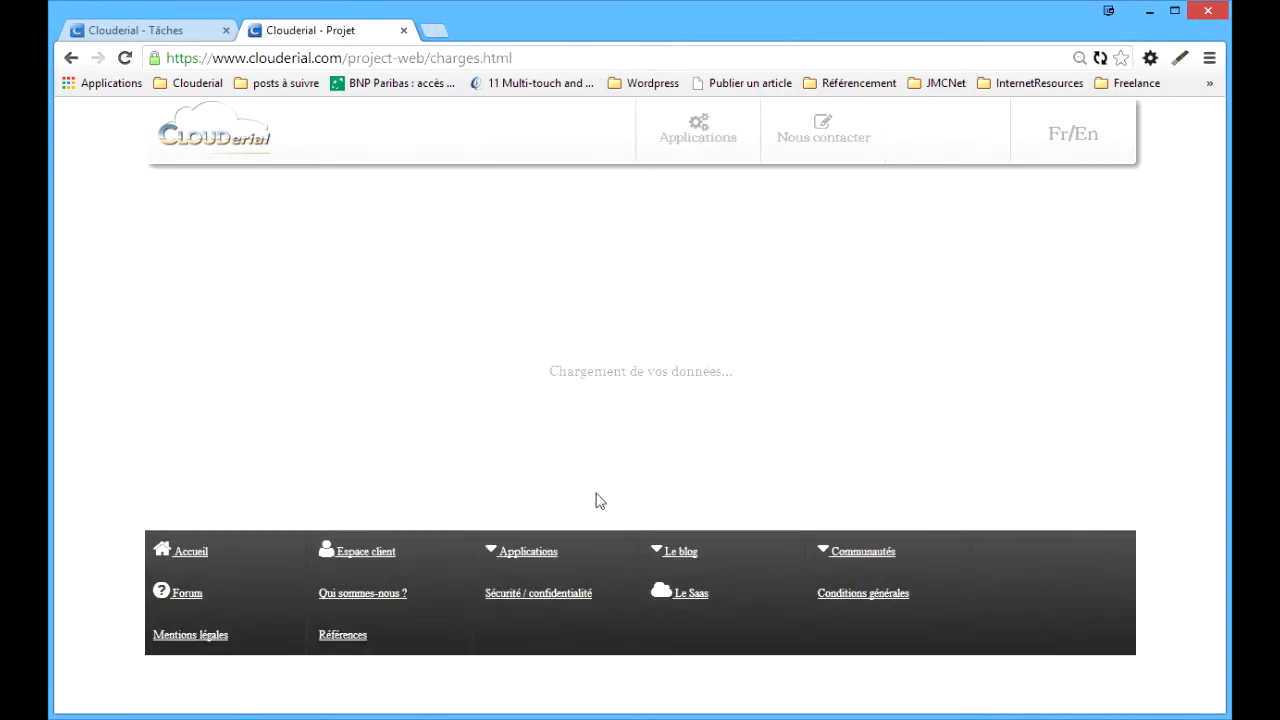
pyautogui.scroll(-7, 616, 501)
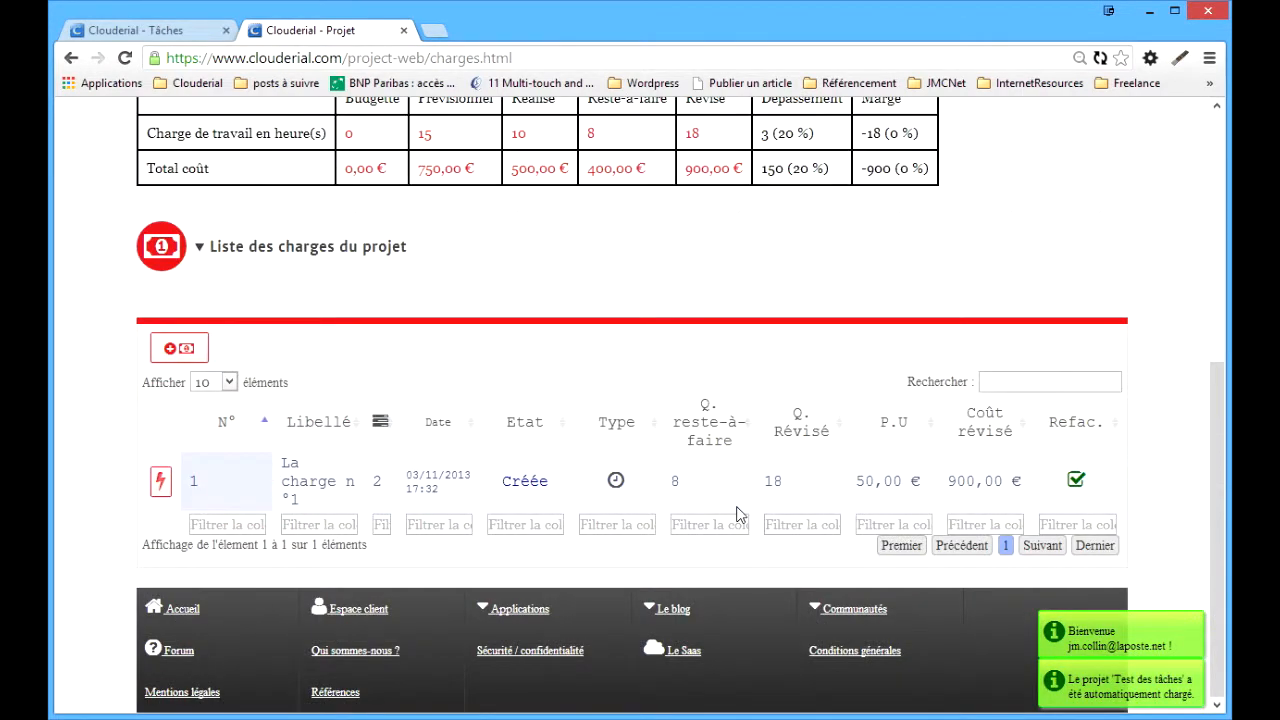
pyautogui.click(115, 30)
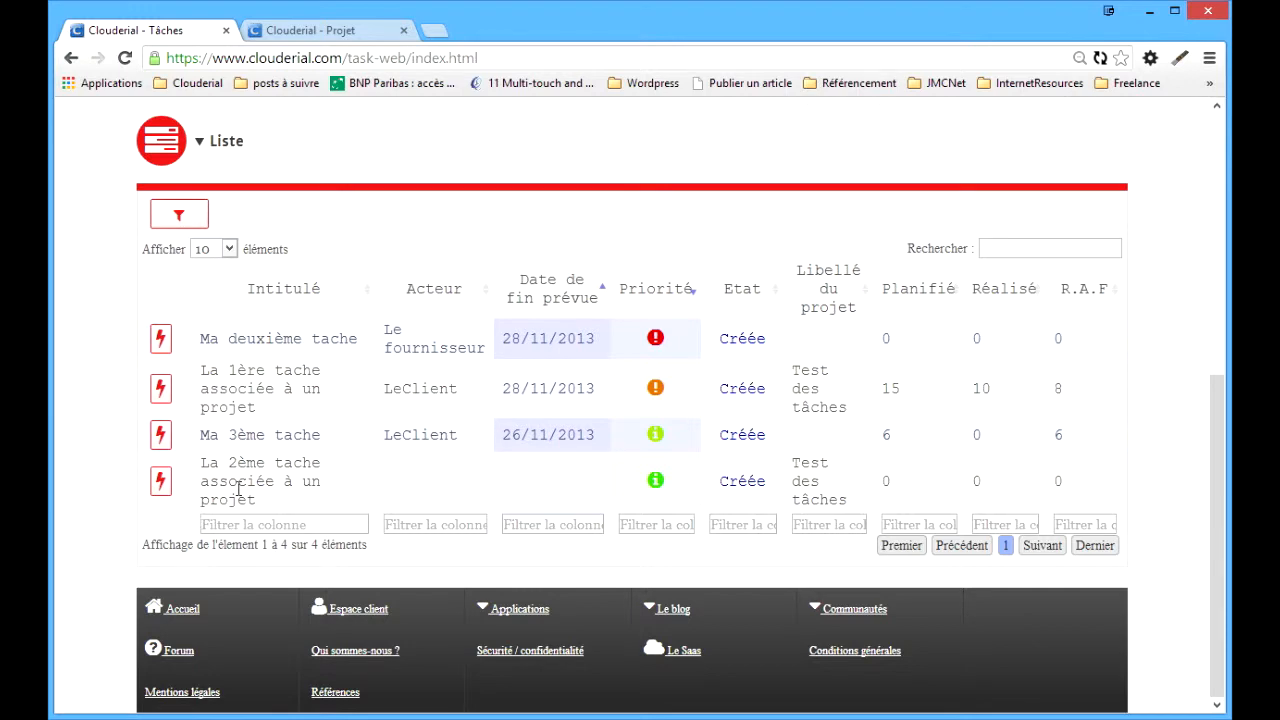
pyautogui.click(160, 481)
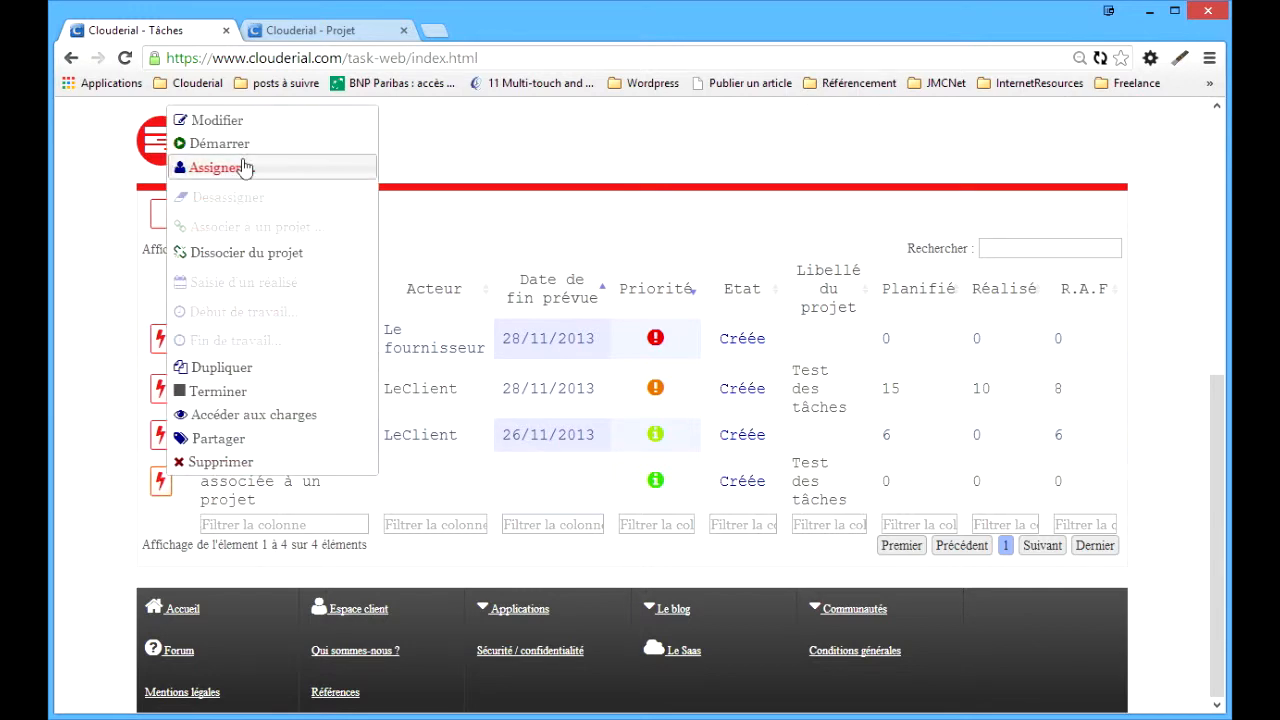
pyautogui.click(218, 121)
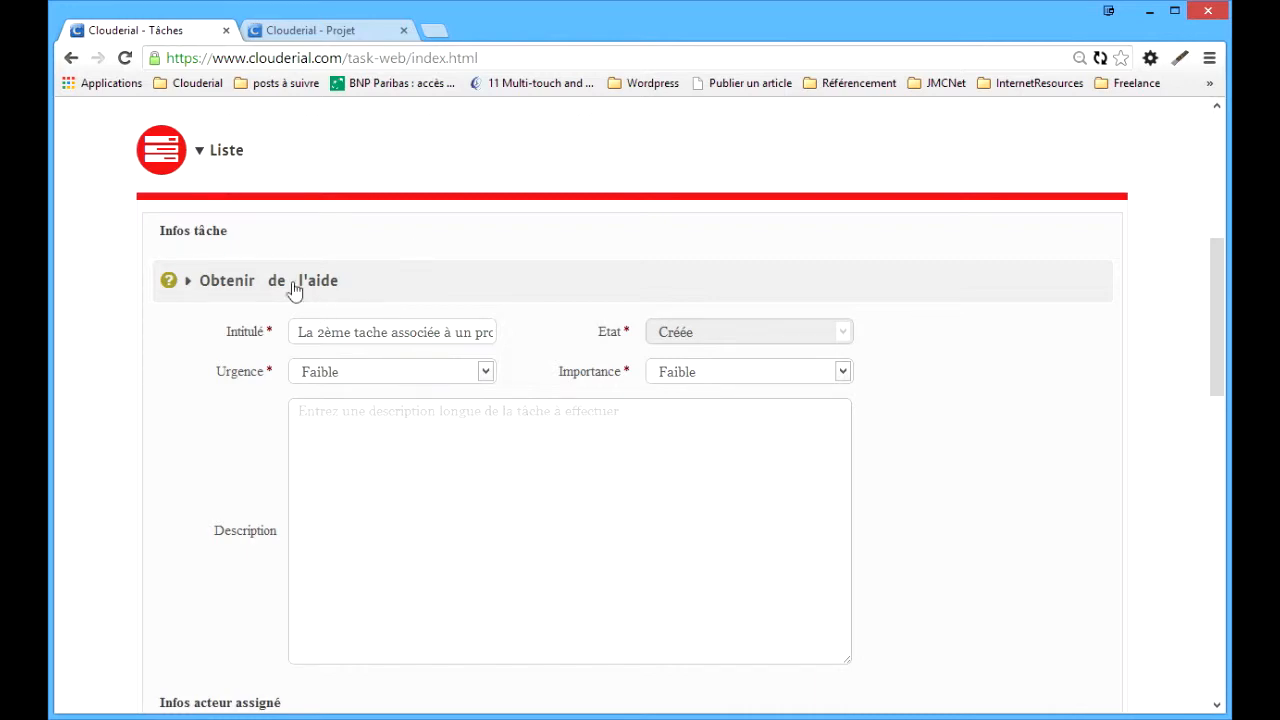
pyautogui.scroll(-10, 695, 452)
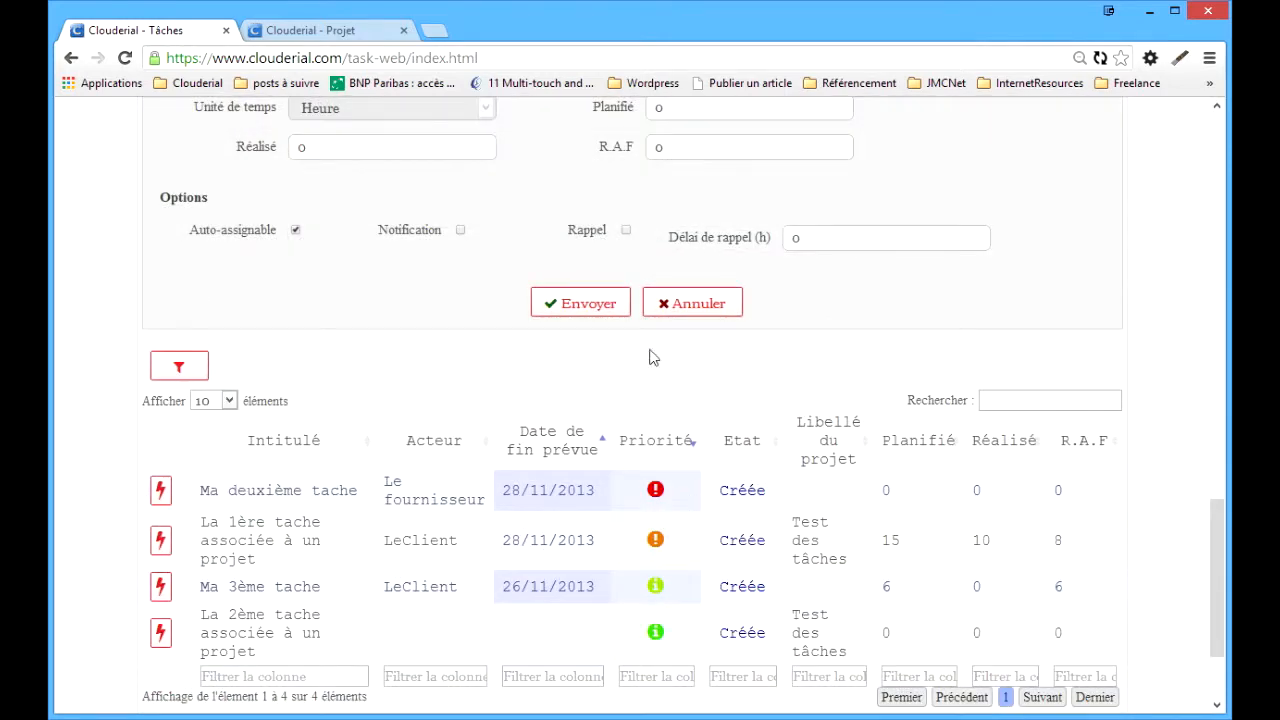
pyautogui.click(685, 304)
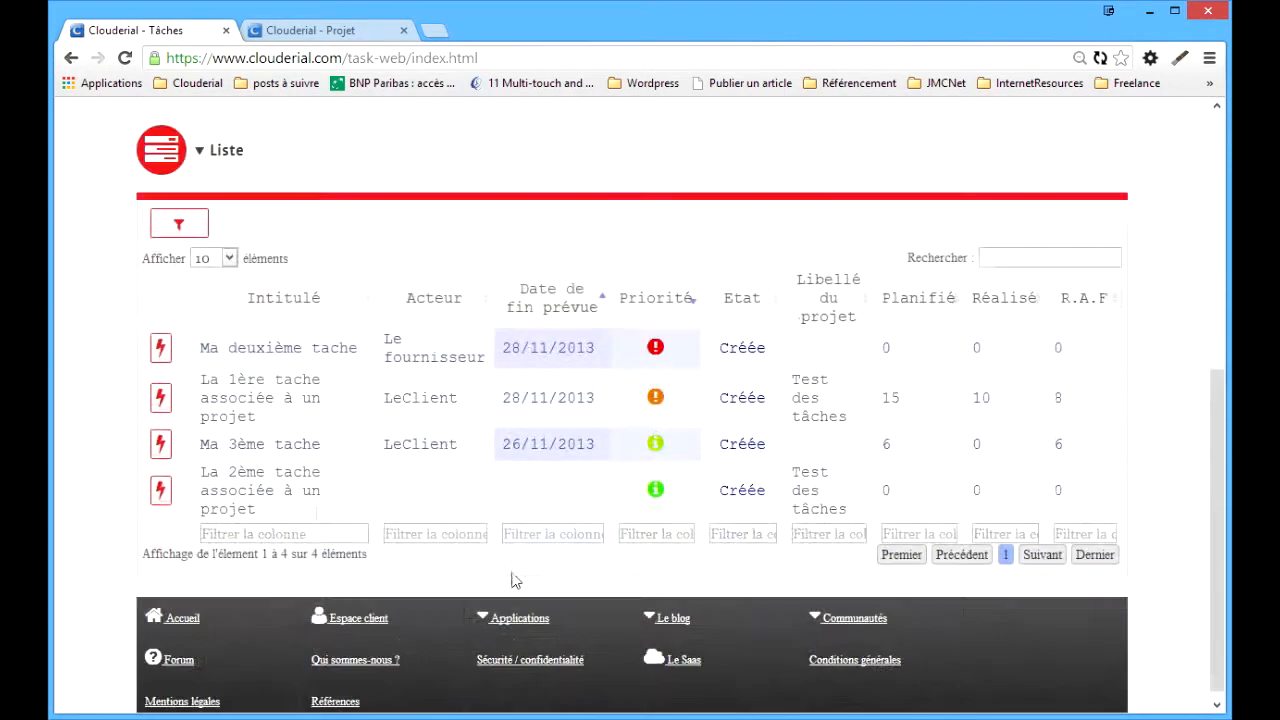
# - Start the task "La 2ème tache associée à un projet" and record its times as Réalisé 5 and R.A.F 5
pyautogui.click(162, 492)
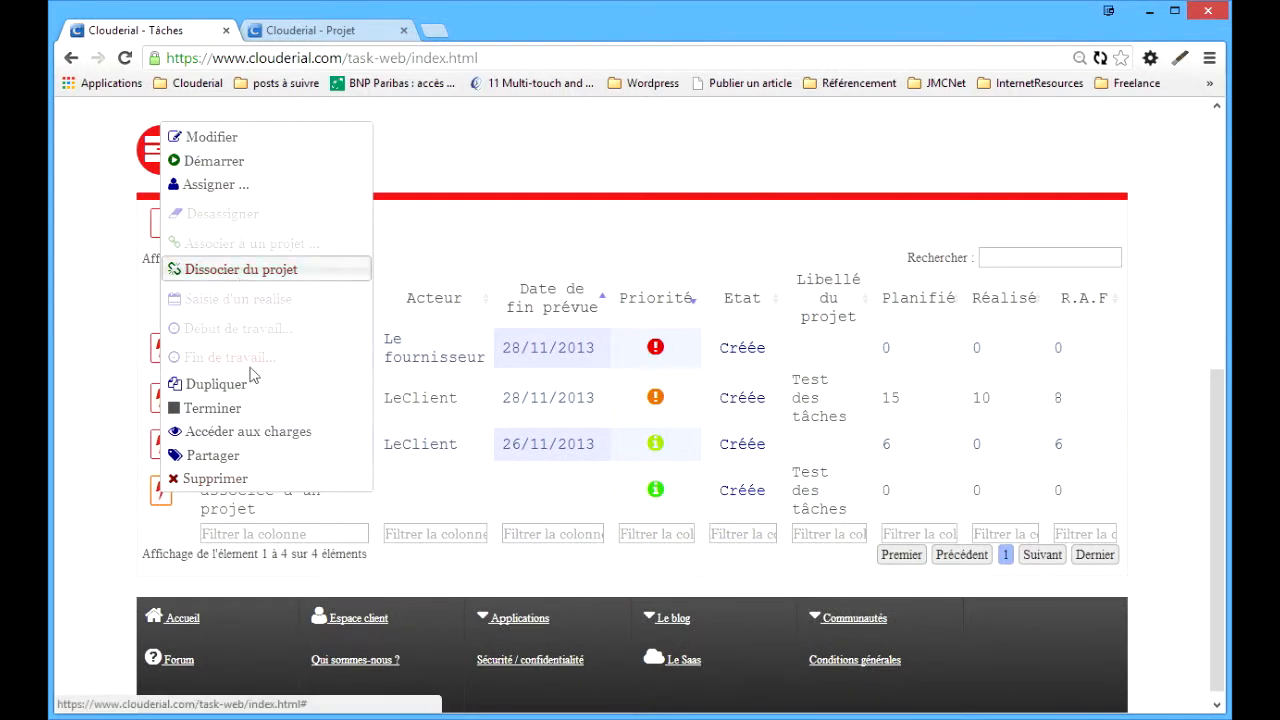
pyautogui.click(252, 164)
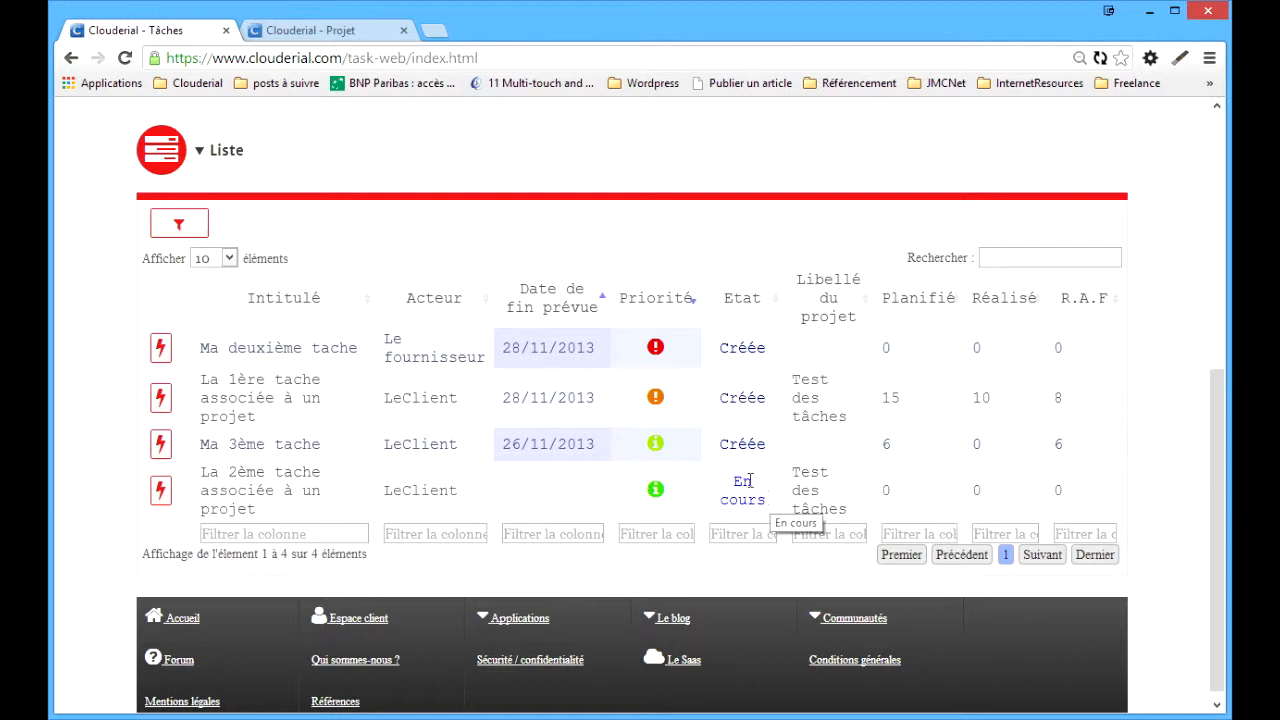
pyautogui.click(160, 489)
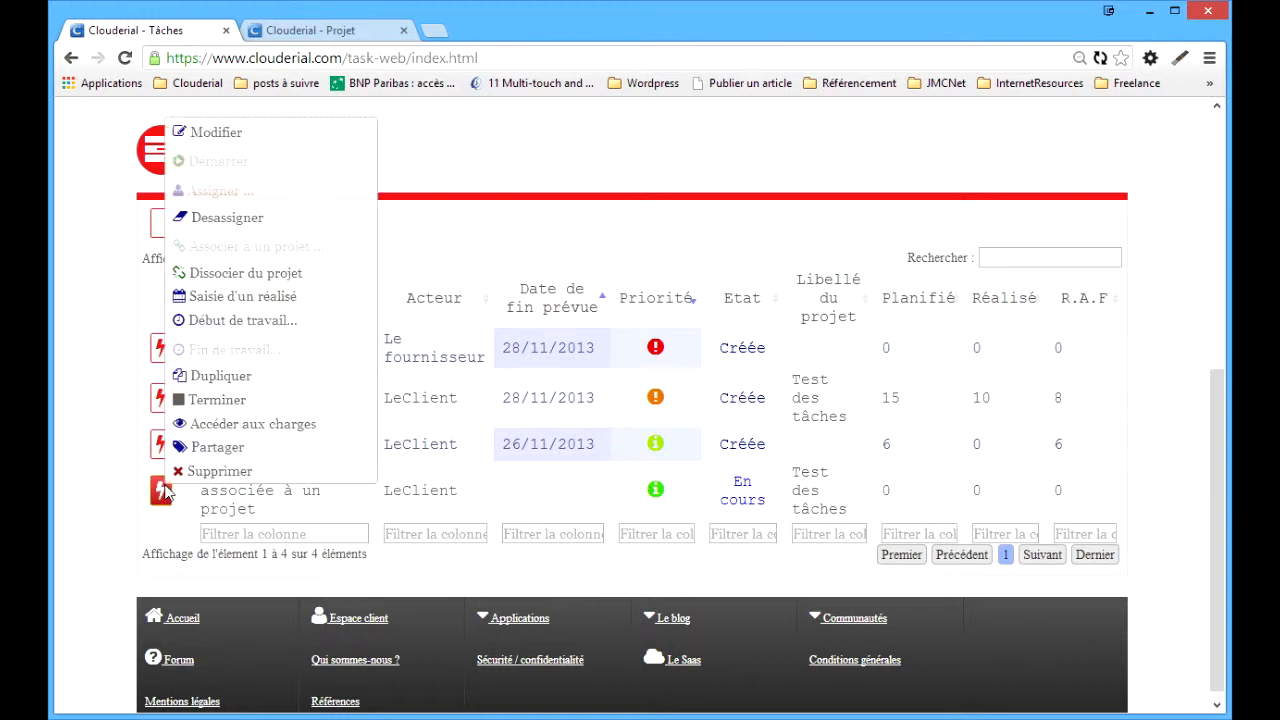
pyautogui.click(296, 300)
pyautogui.click(612, 375)
pyautogui.write('5')
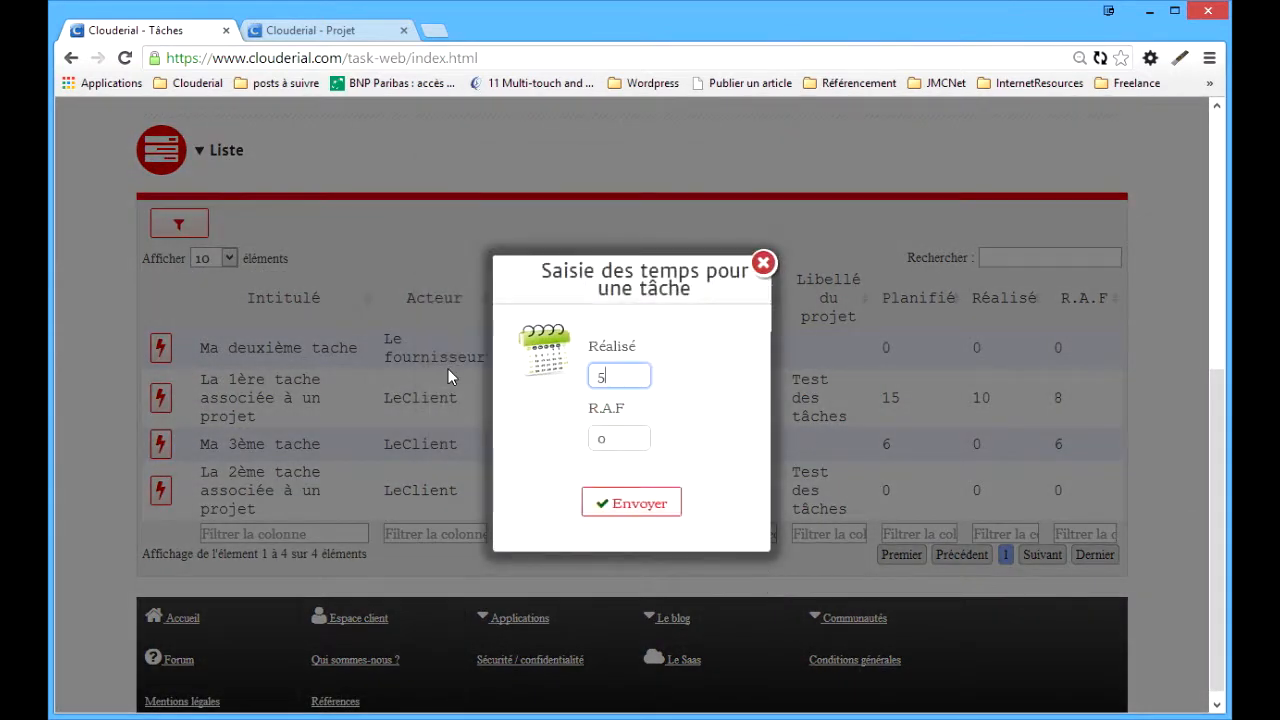
pyautogui.click(620, 438)
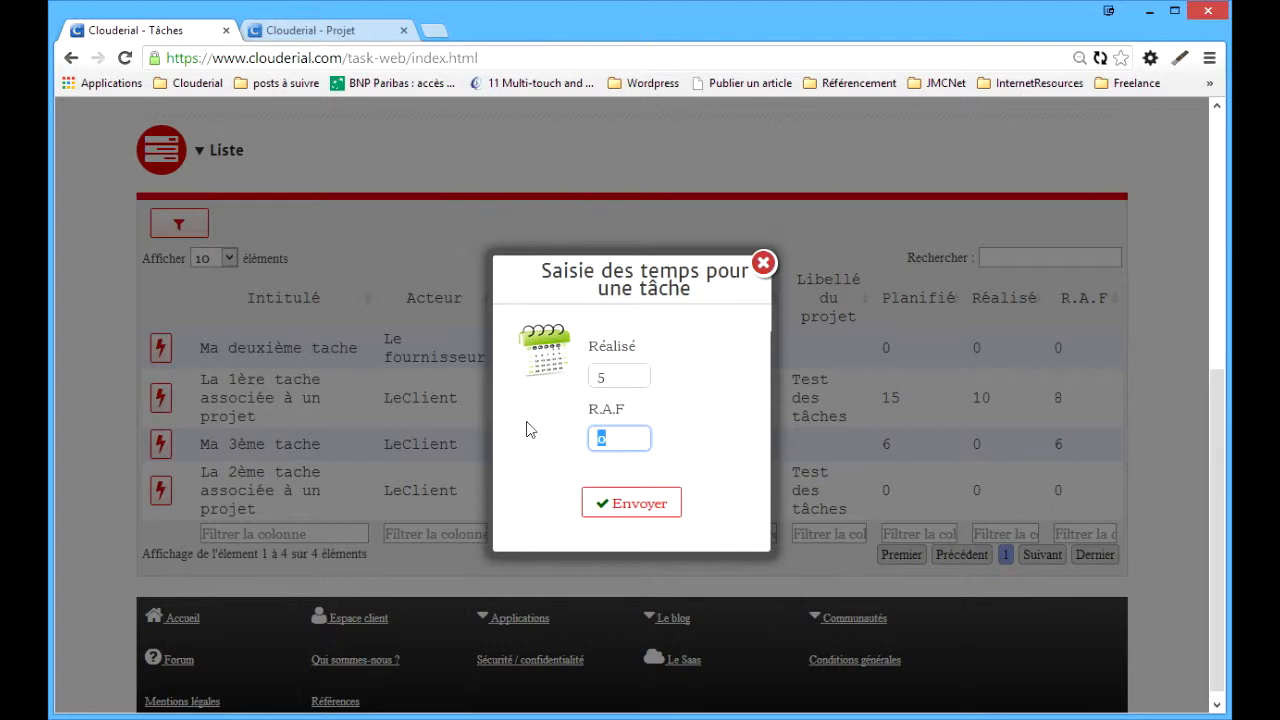
pyautogui.click(648, 512)
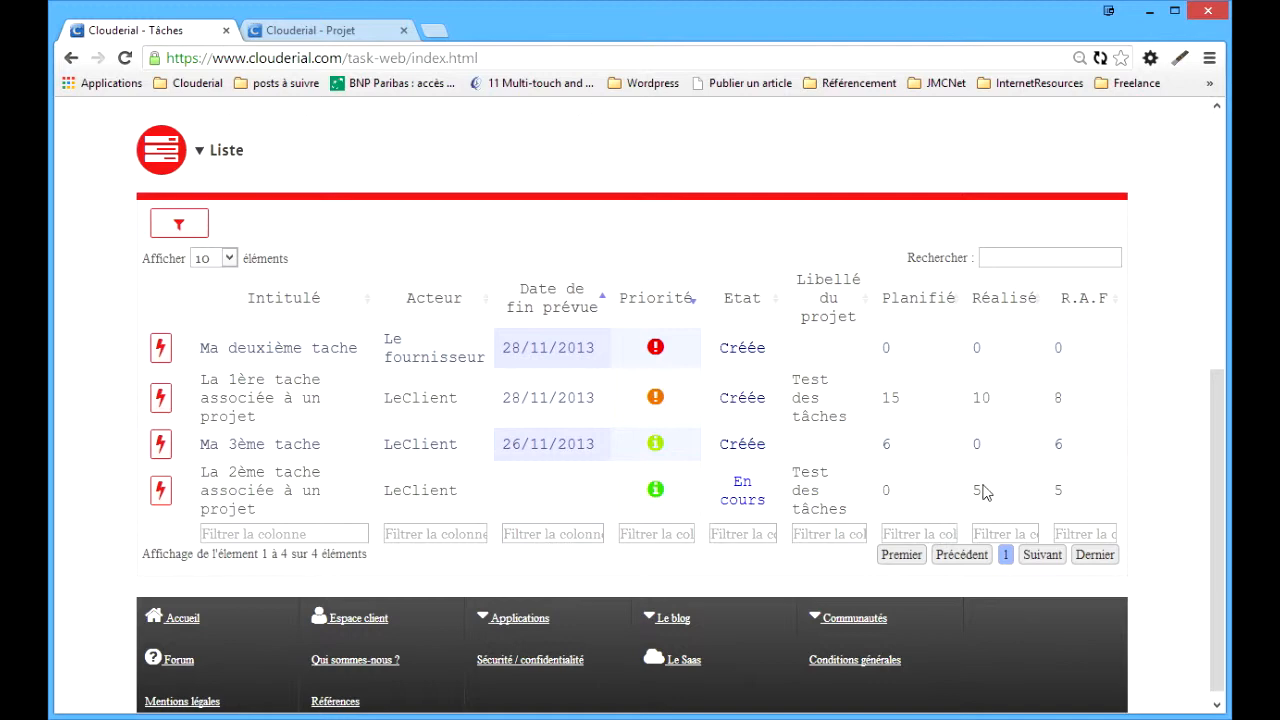
# - Reload the project's charges page and examine the updated totals and the quantities and cost of "La charge n°1"
pyautogui.hotkey('ctrl', 'Tab')
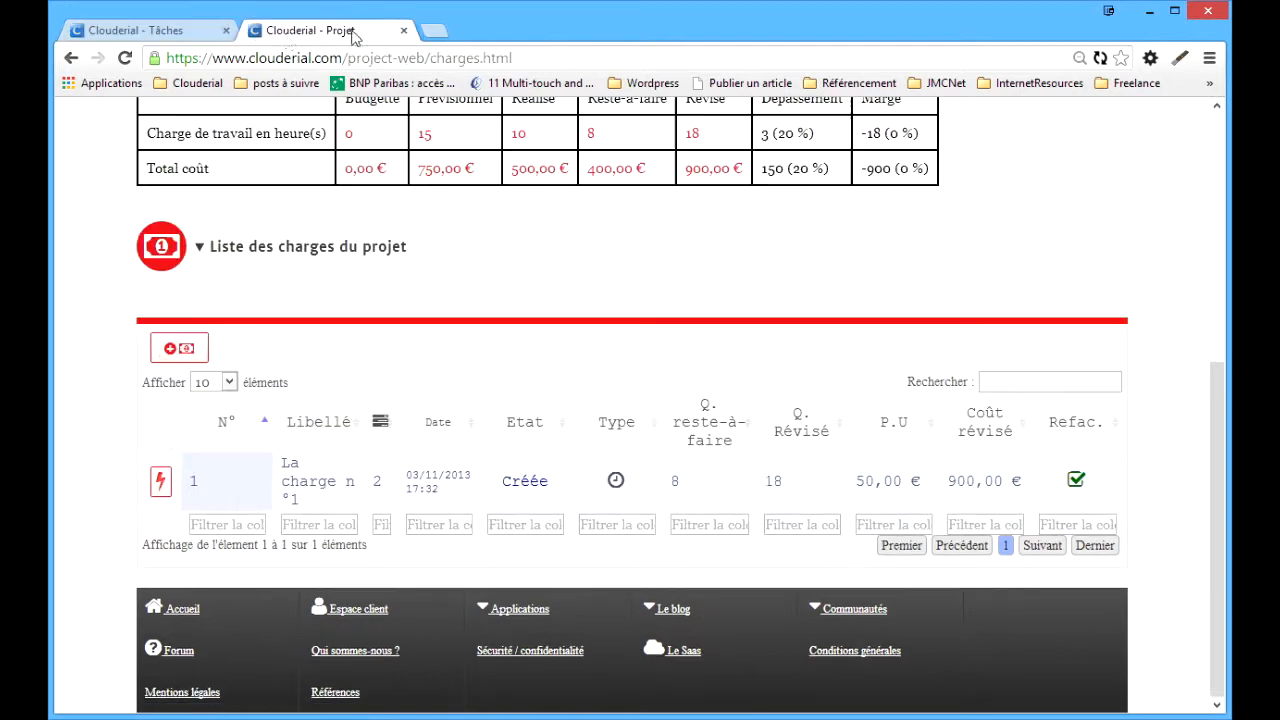
pyautogui.hotkey('ctrl', 'Tab')
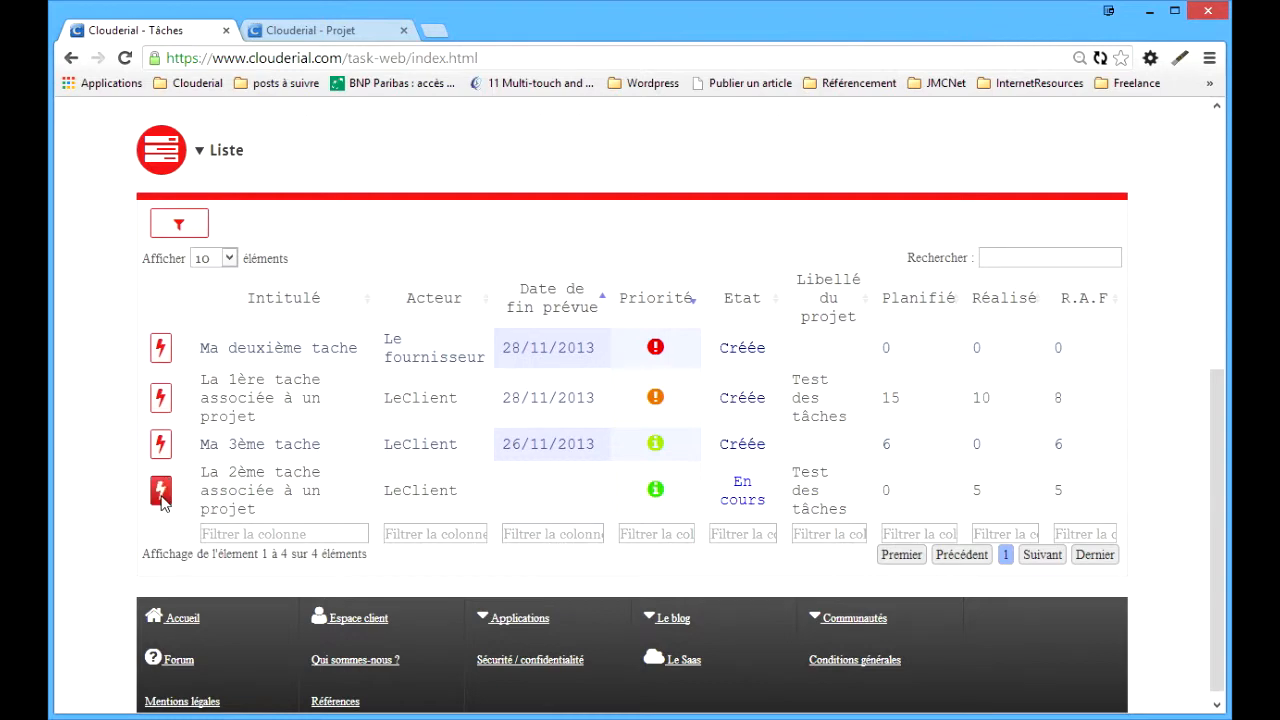
pyautogui.click(342, 30)
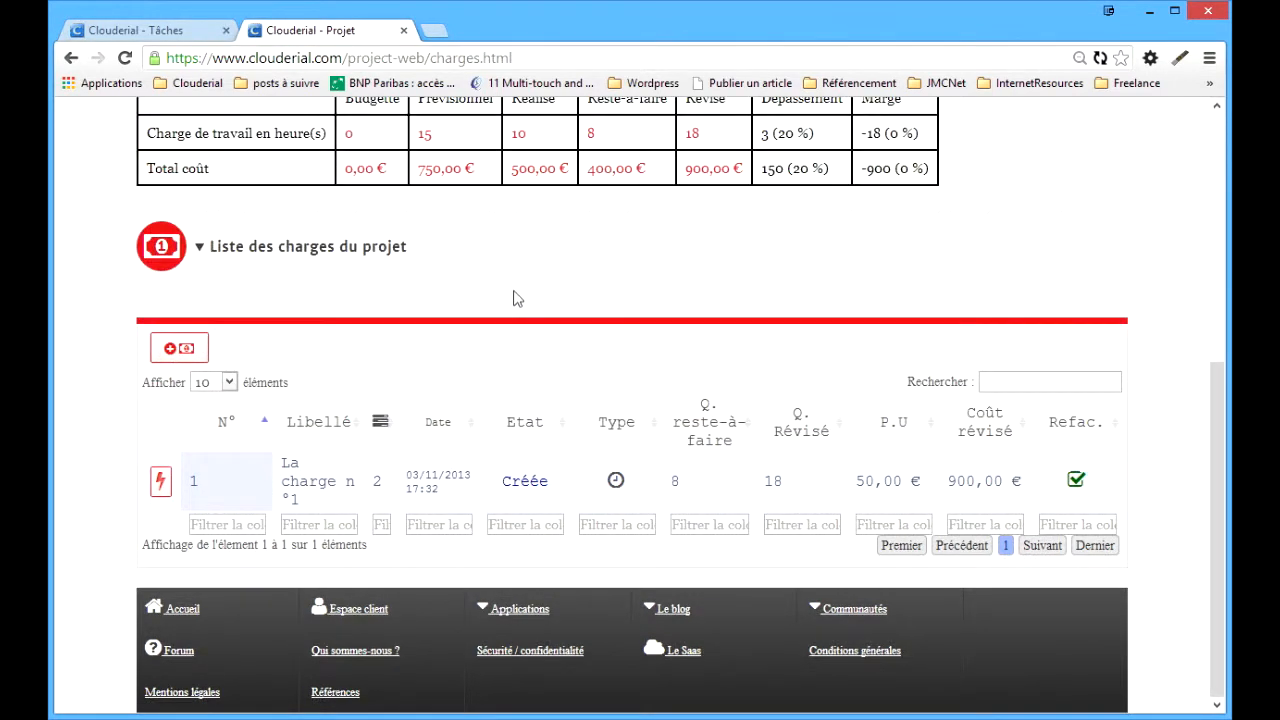
pyautogui.press('F5')
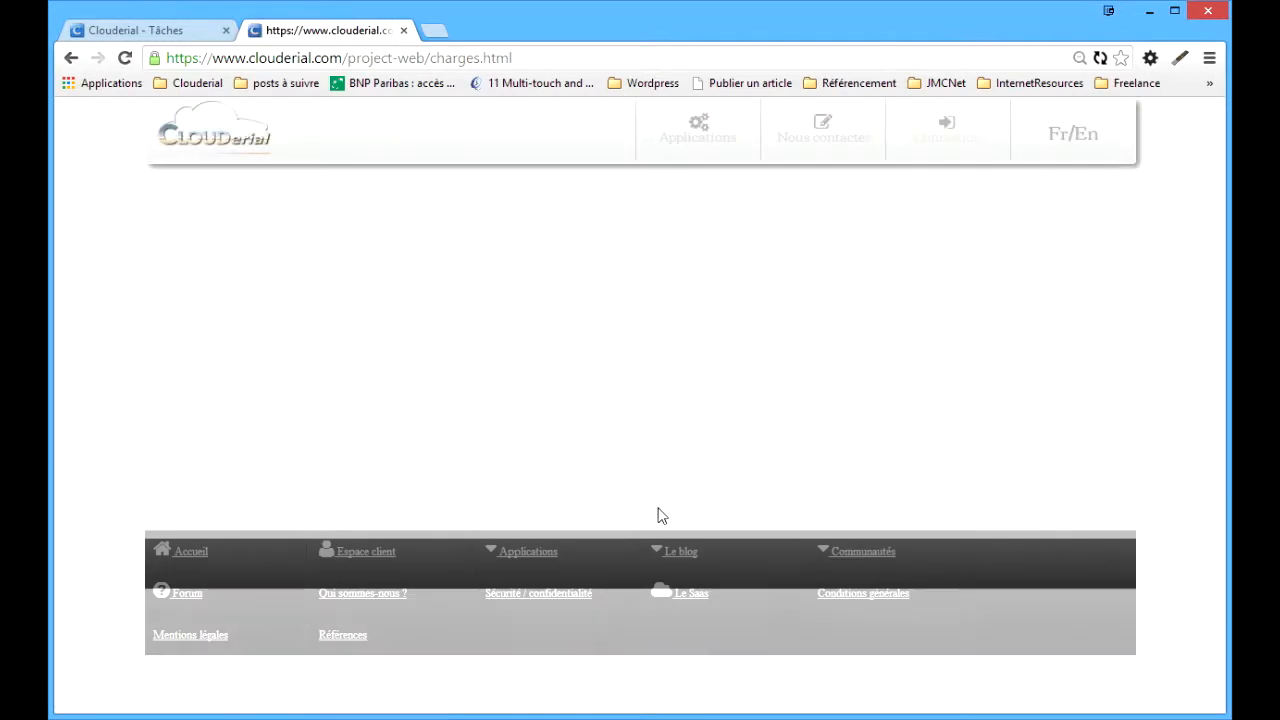
pyautogui.scroll(-5, 658, 515)
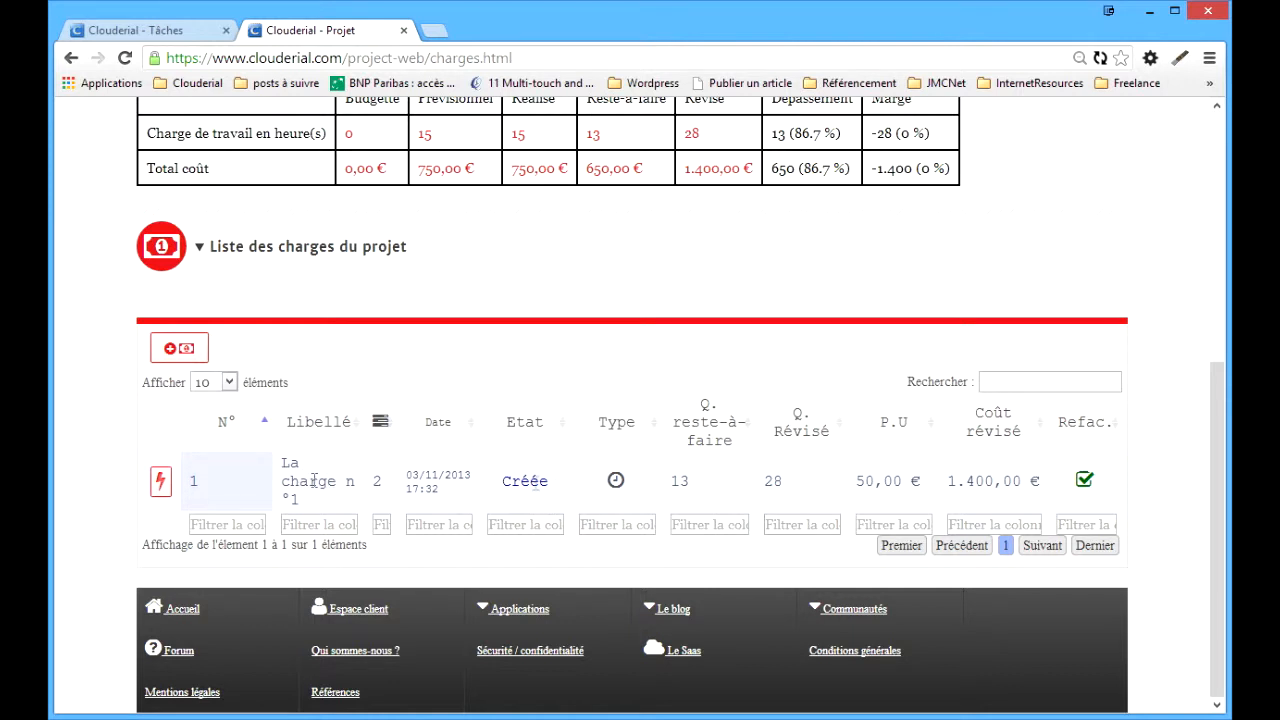
# - Access the tasks linked to "La charge n°1" and examine the filtered task list
pyautogui.click(160, 481)
pyautogui.scroll(-1, 316, 526)
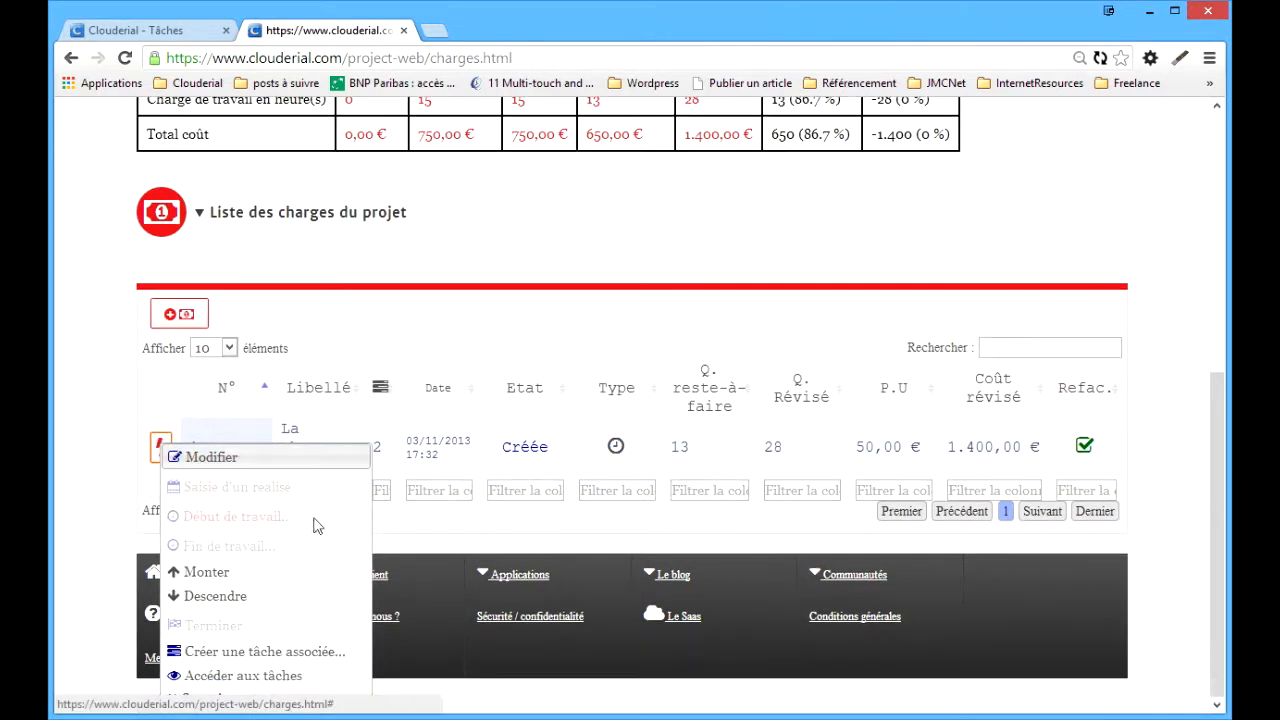
pyautogui.click(277, 676)
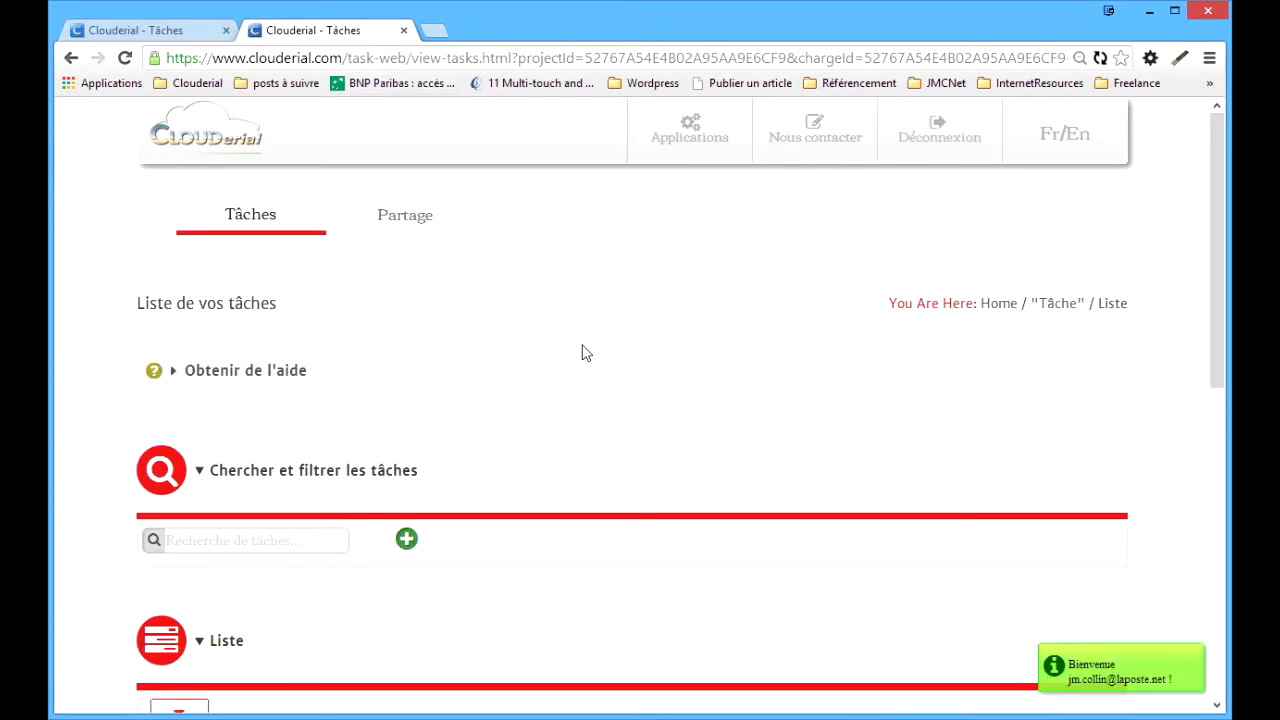
pyautogui.scroll(-7, 689, 332)
pyautogui.scroll(1, 296, 288)
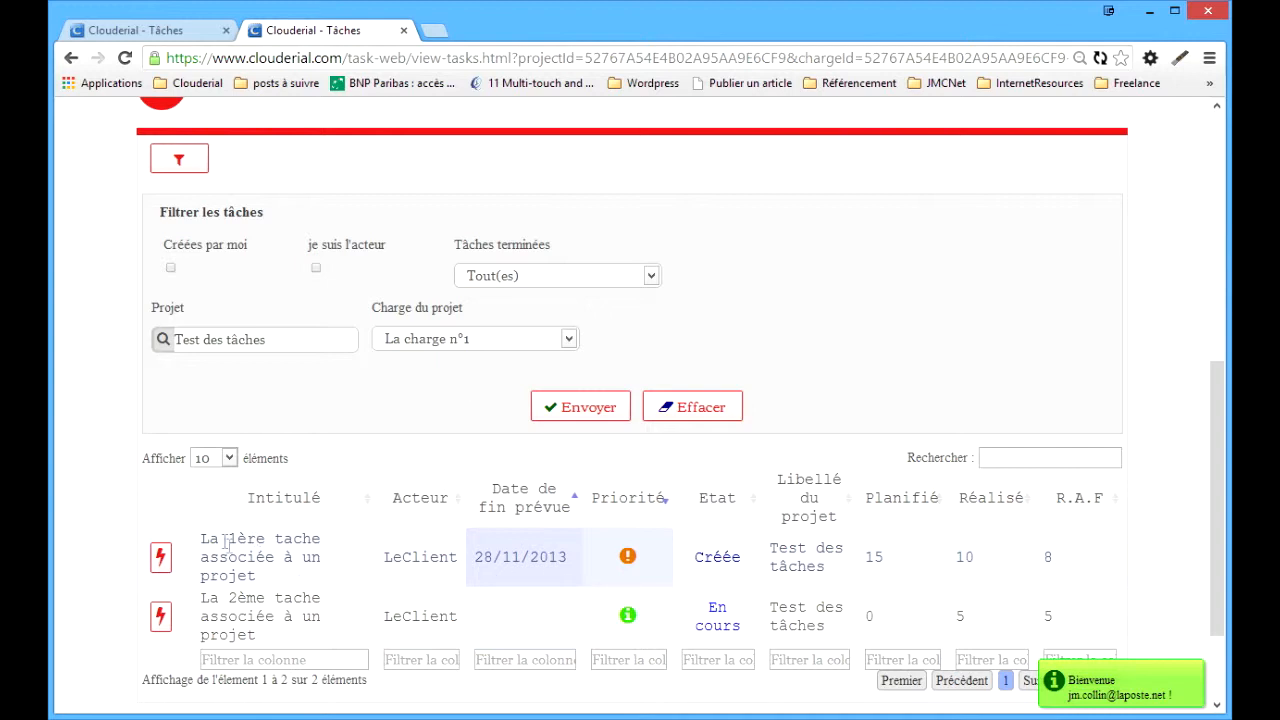
# - Dissociate "La 2ème tache associée à un projet" from its project
pyautogui.scroll(-1, 450, 590)
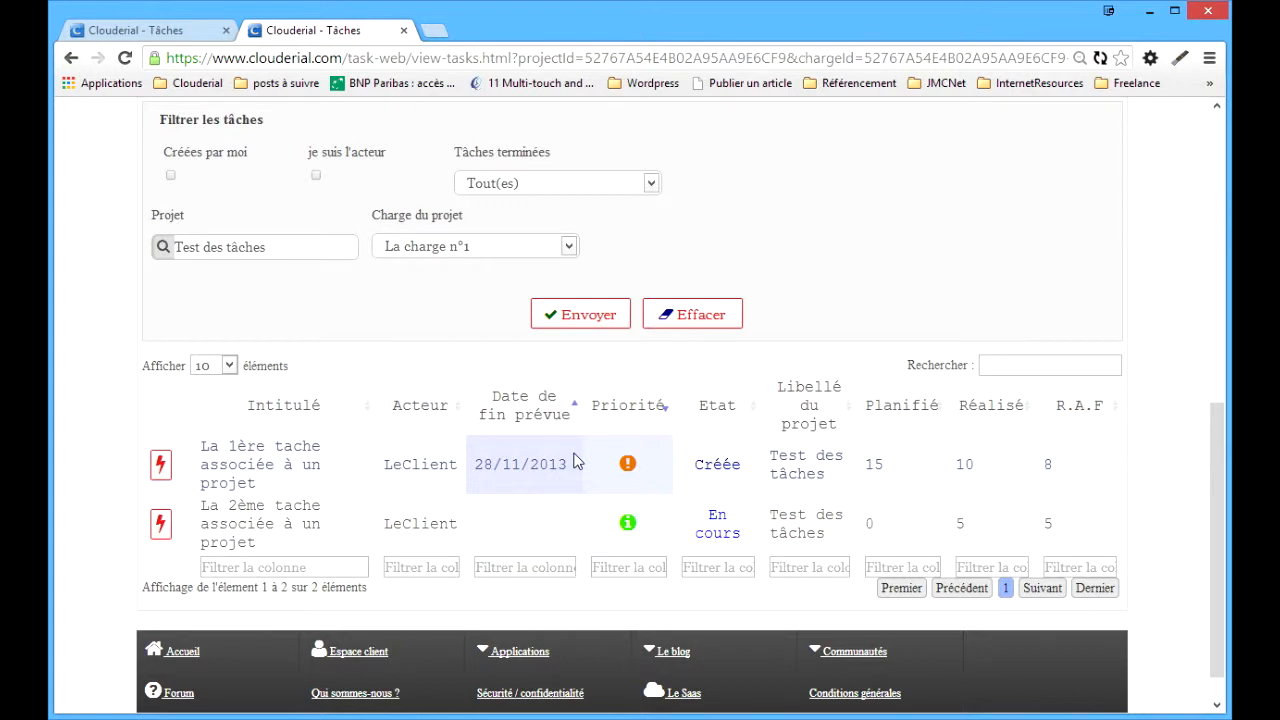
pyautogui.scroll(1, 575, 461)
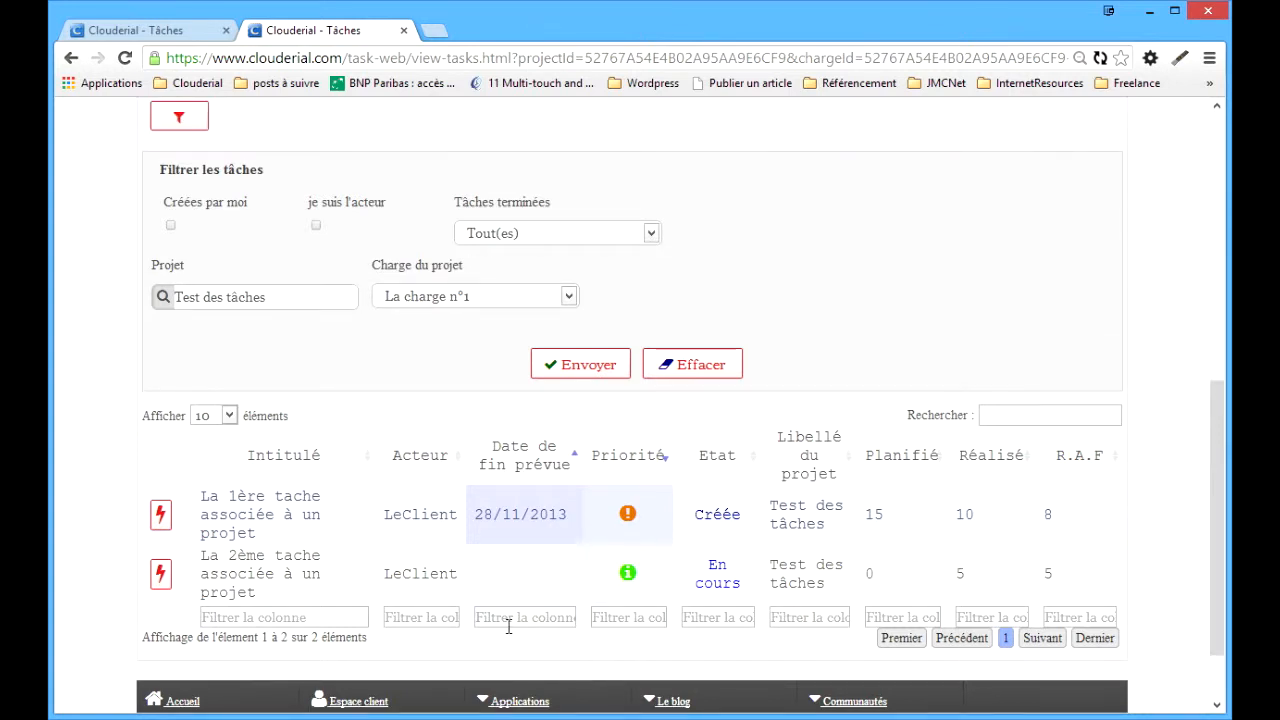
pyautogui.click(161, 576)
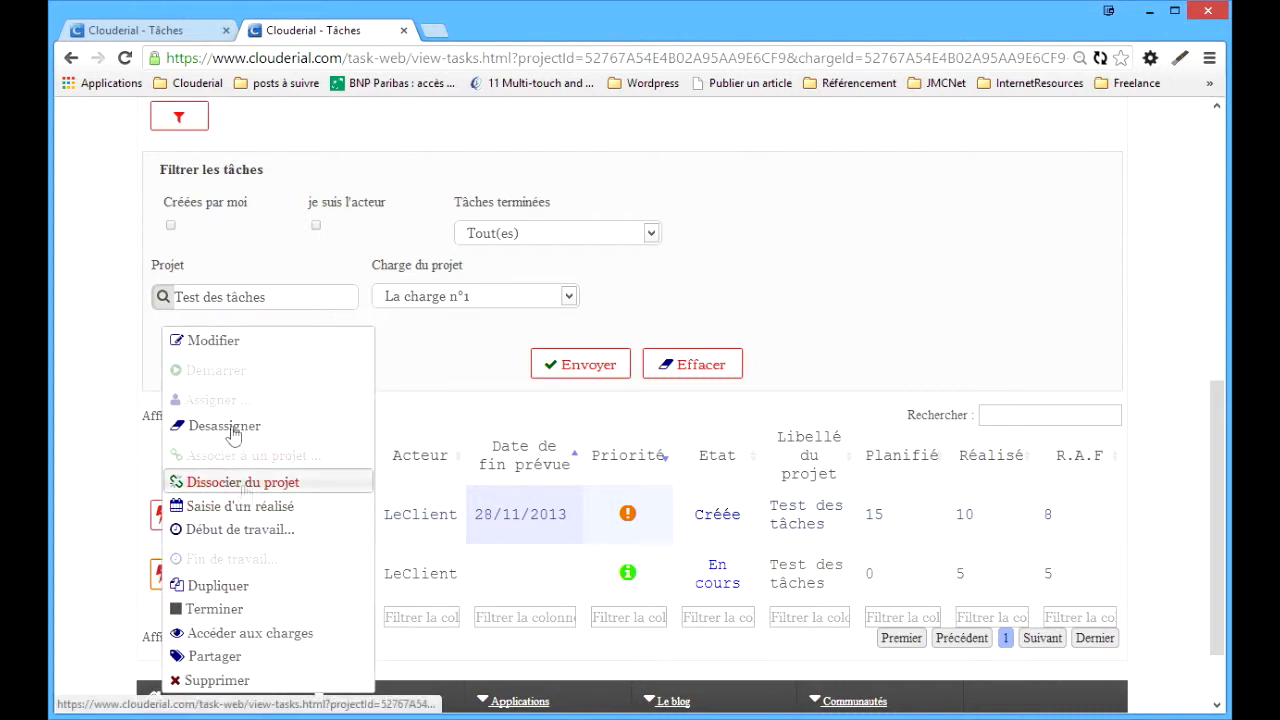
pyautogui.click(255, 483)
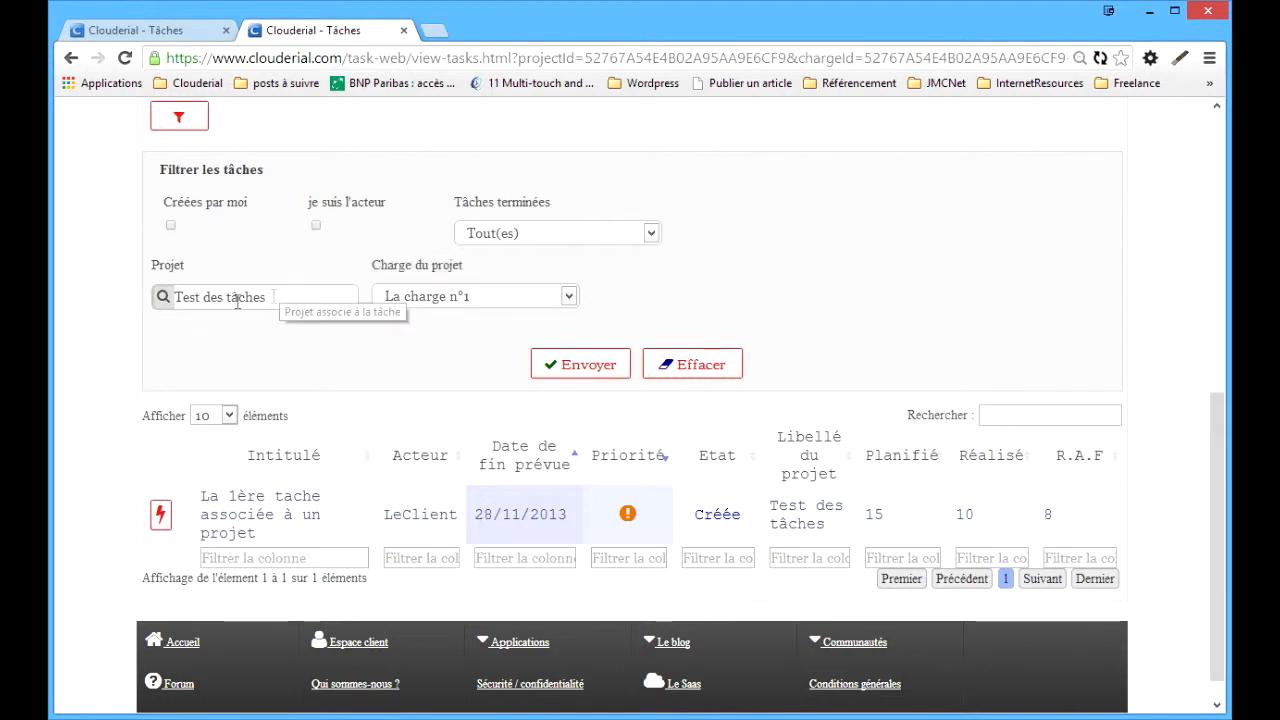
# - Clear the project and charge filters to list all tasks, and hide the filter form
pyautogui.click(296, 297)
pyautogui.click(618, 537)
pyautogui.scroll(1, 618, 537)
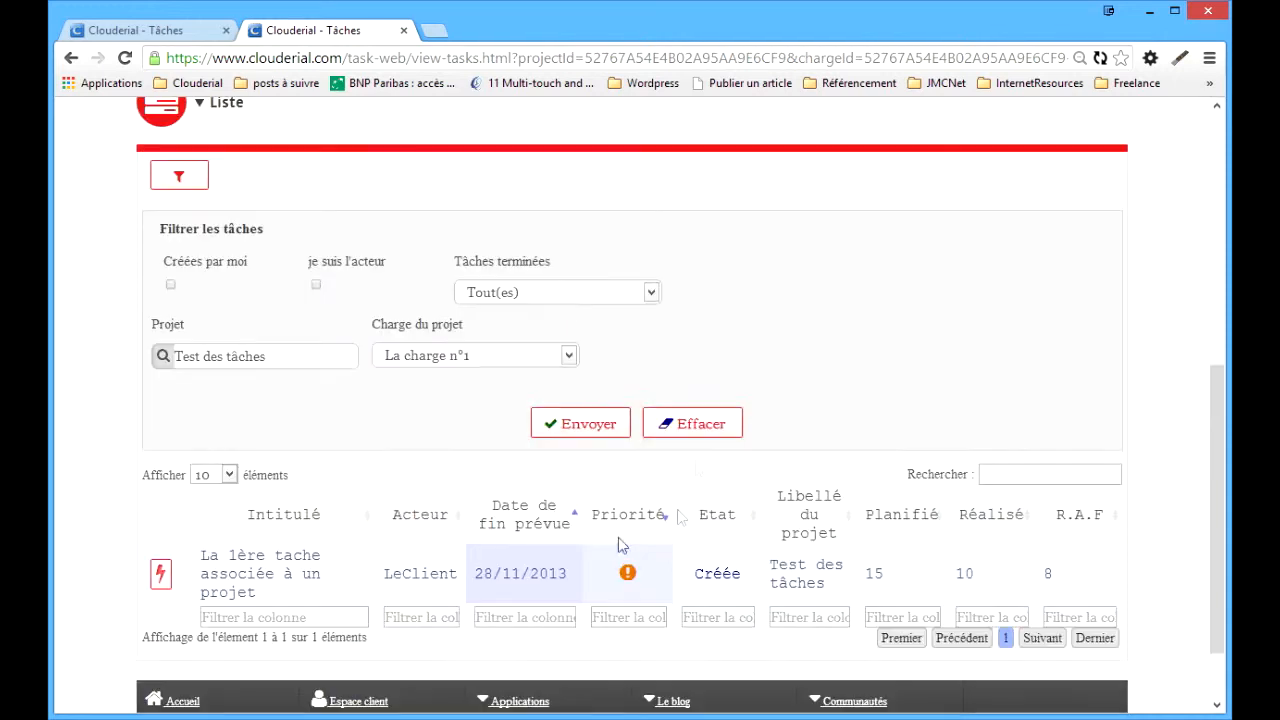
pyautogui.click(703, 424)
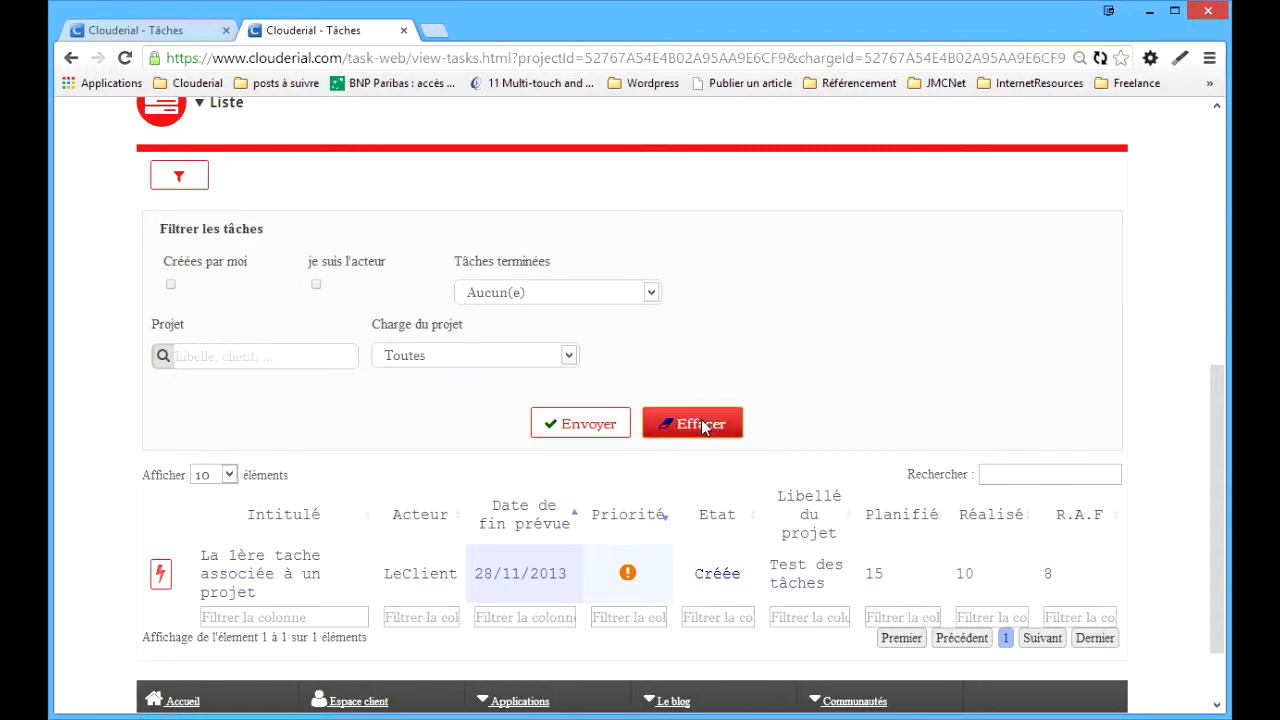
pyautogui.scroll(-2, 640, 552)
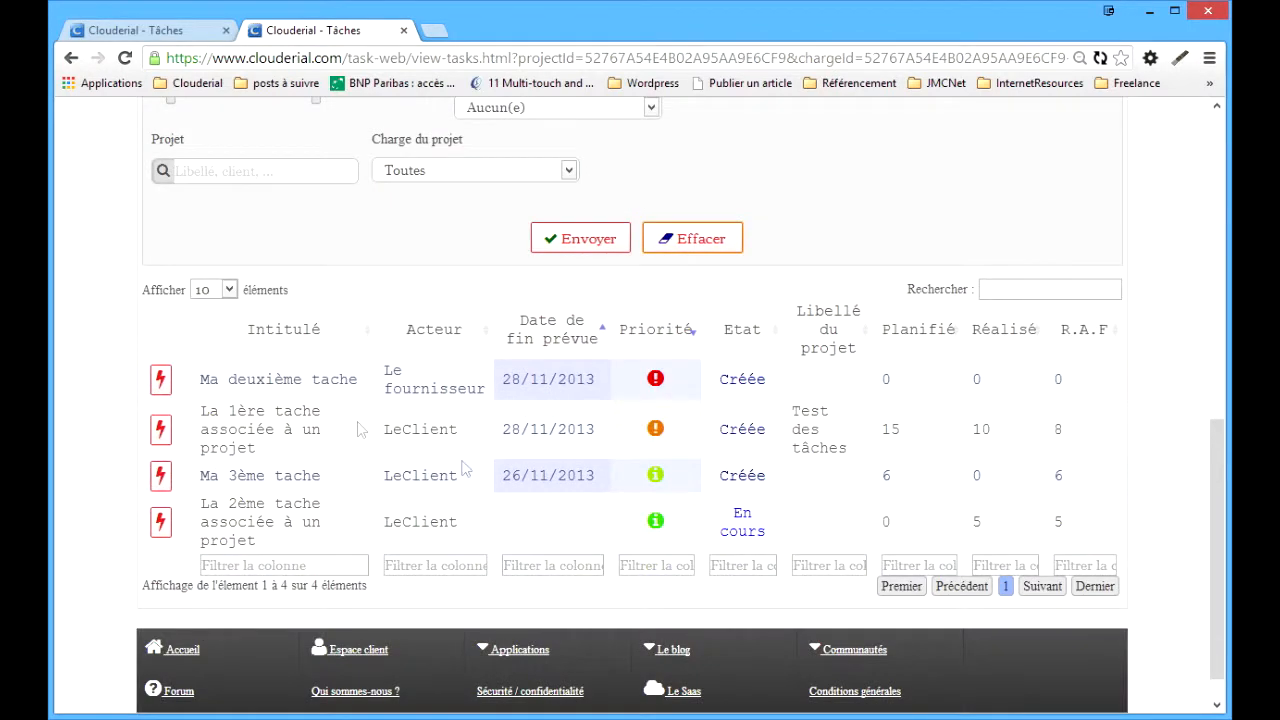
pyautogui.scroll(2, 415, 400)
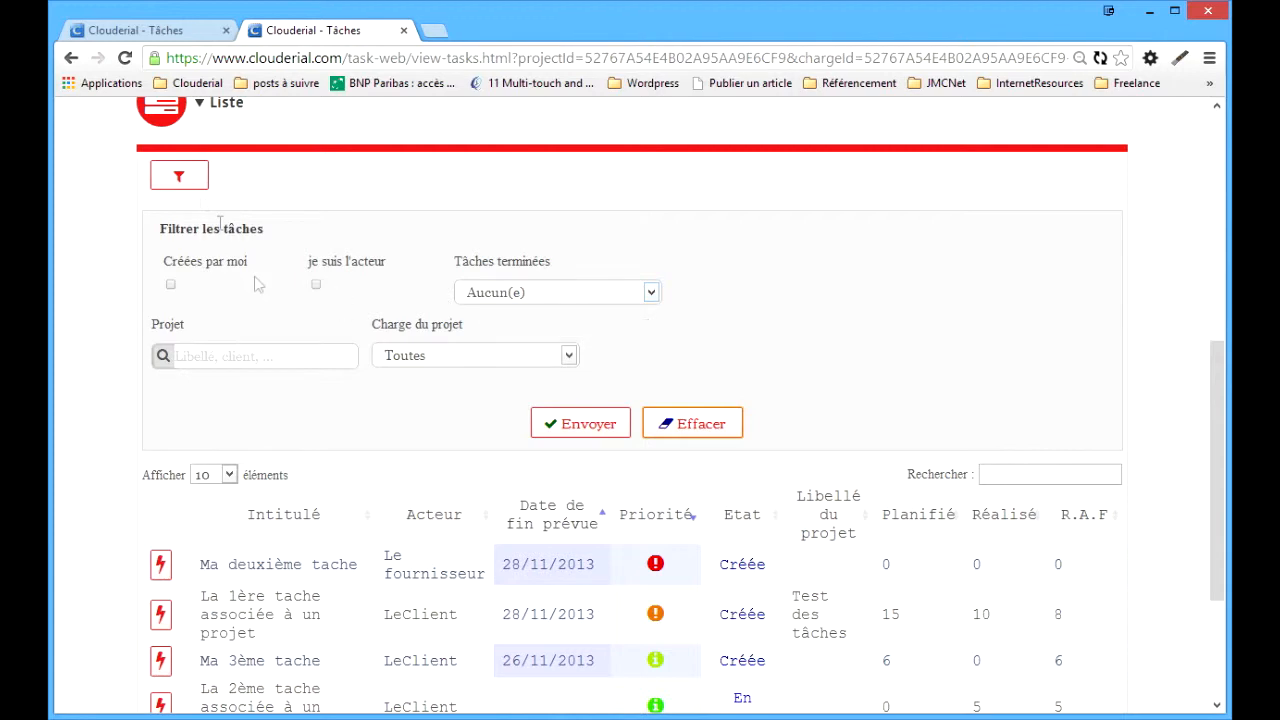
pyautogui.click(179, 176)
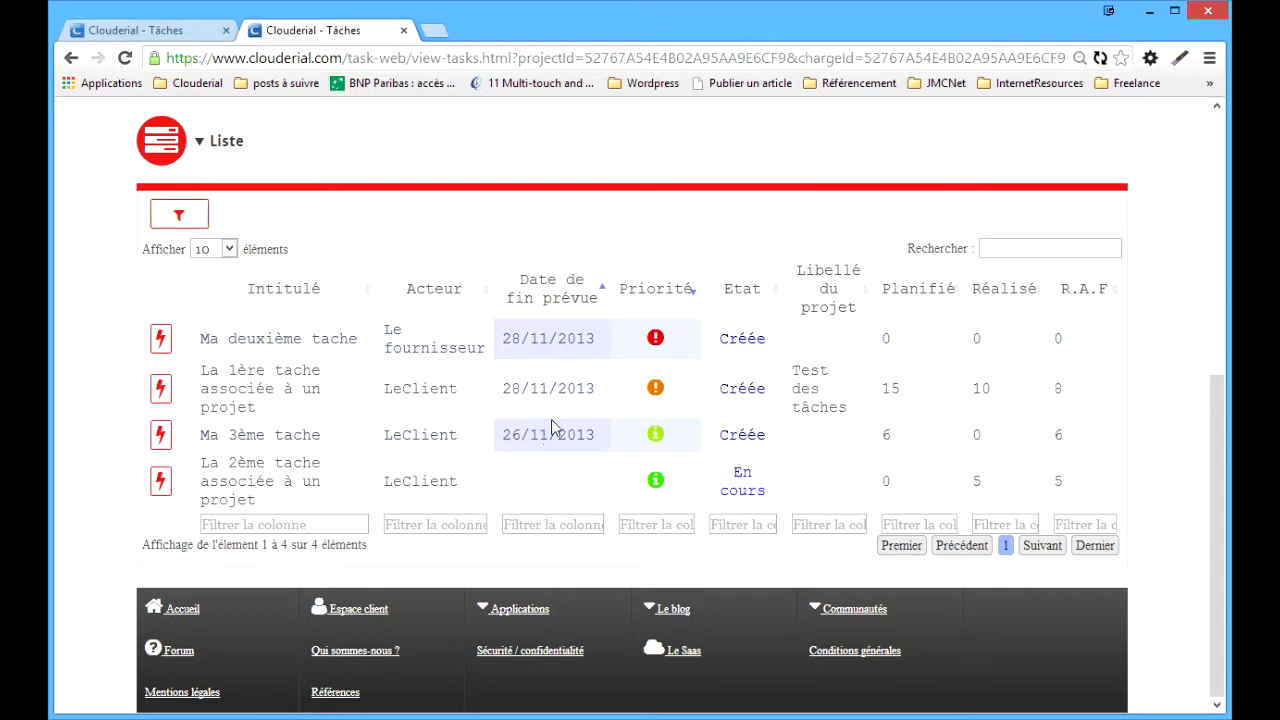
# - Open the Projet application in a new browser tab, close the older task list tab and switch to the project list
pyautogui.scroll(5, 551, 419)
pyautogui.moveTo(690, 128)
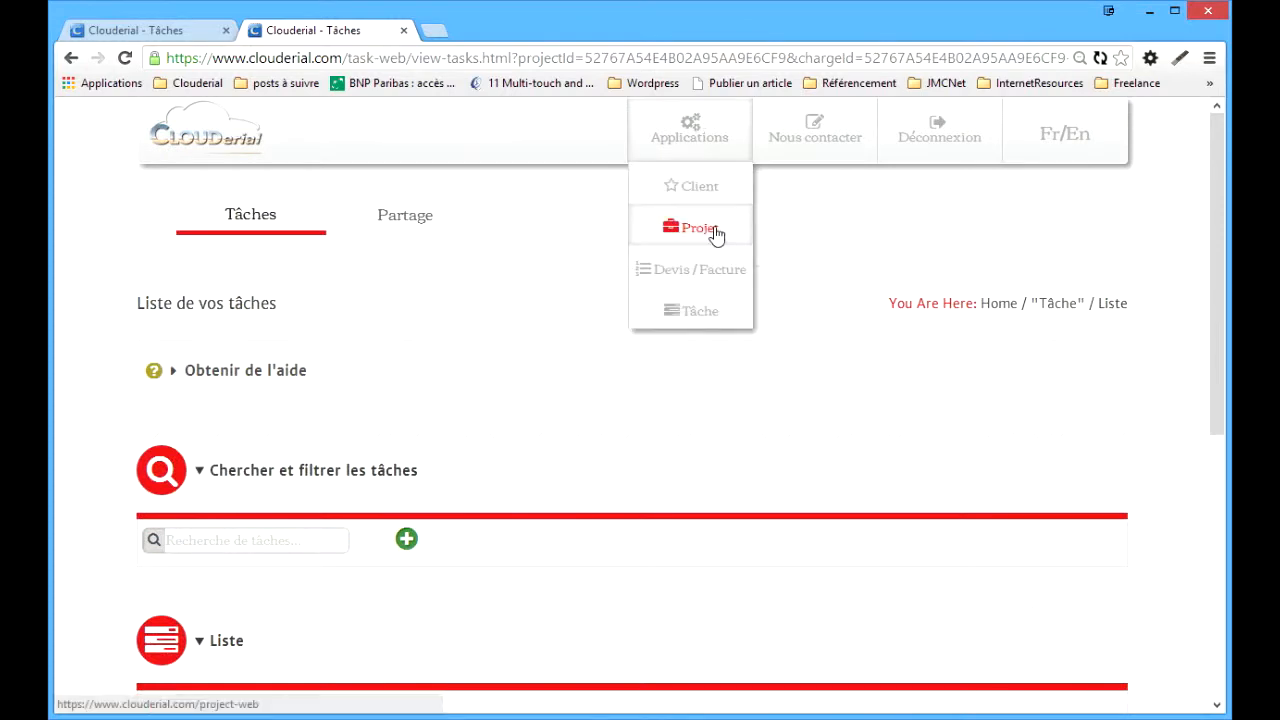
pyautogui.middleClick(712, 234)
pyautogui.click(226, 31)
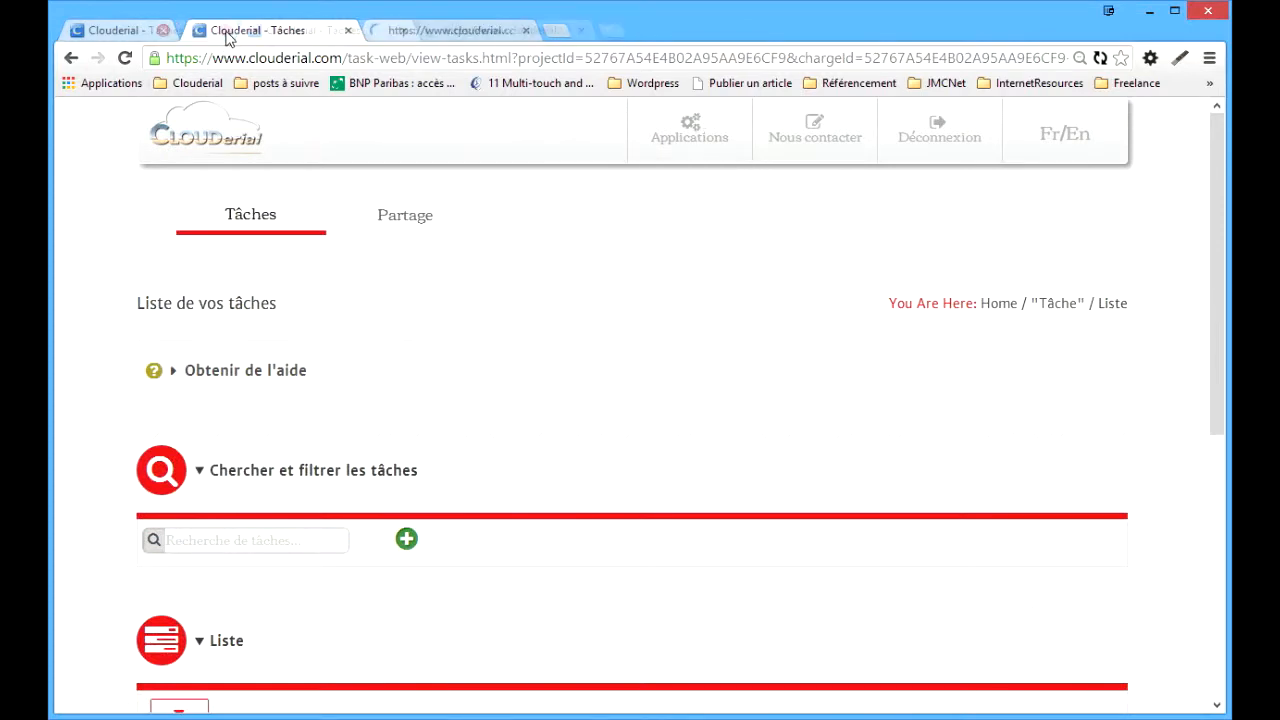
pyautogui.click(318, 34)
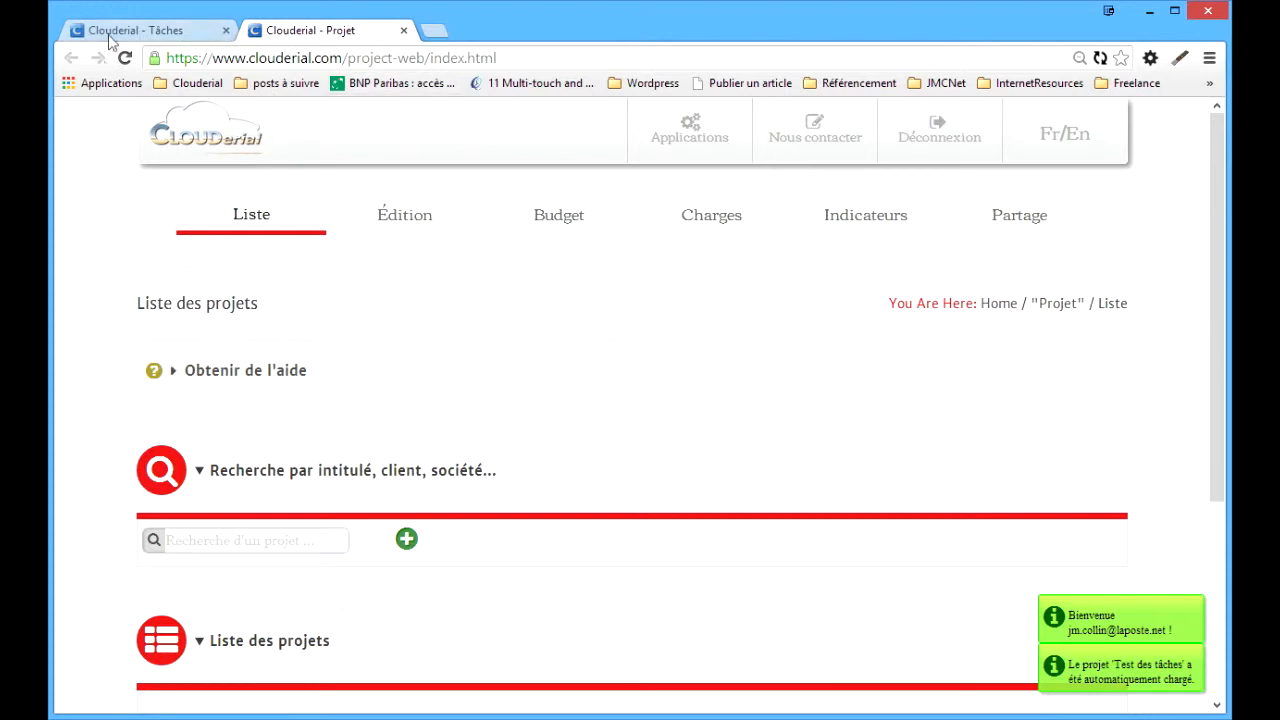
# - Open the charges page of the project "Test des tâches" and examine the totals, task count and quantities of "La charge n°1"
pyautogui.scroll(-3, 655, 352)
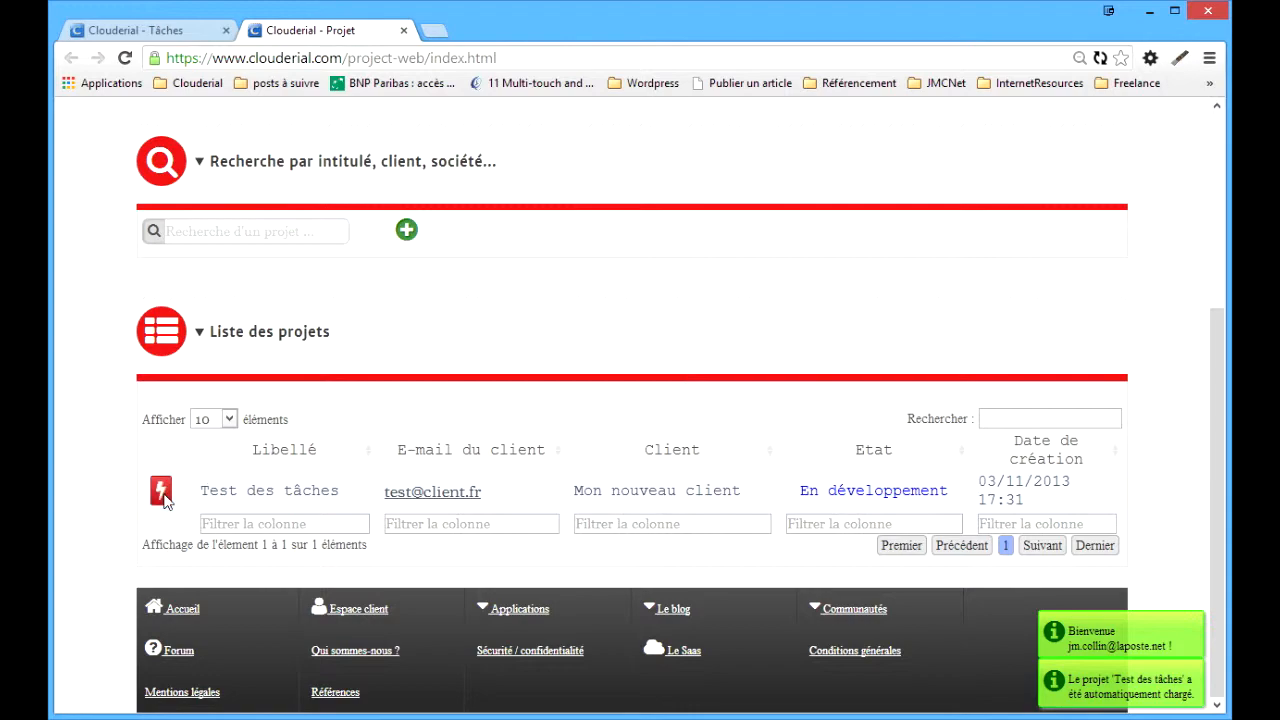
pyautogui.scroll(3, 683, 443)
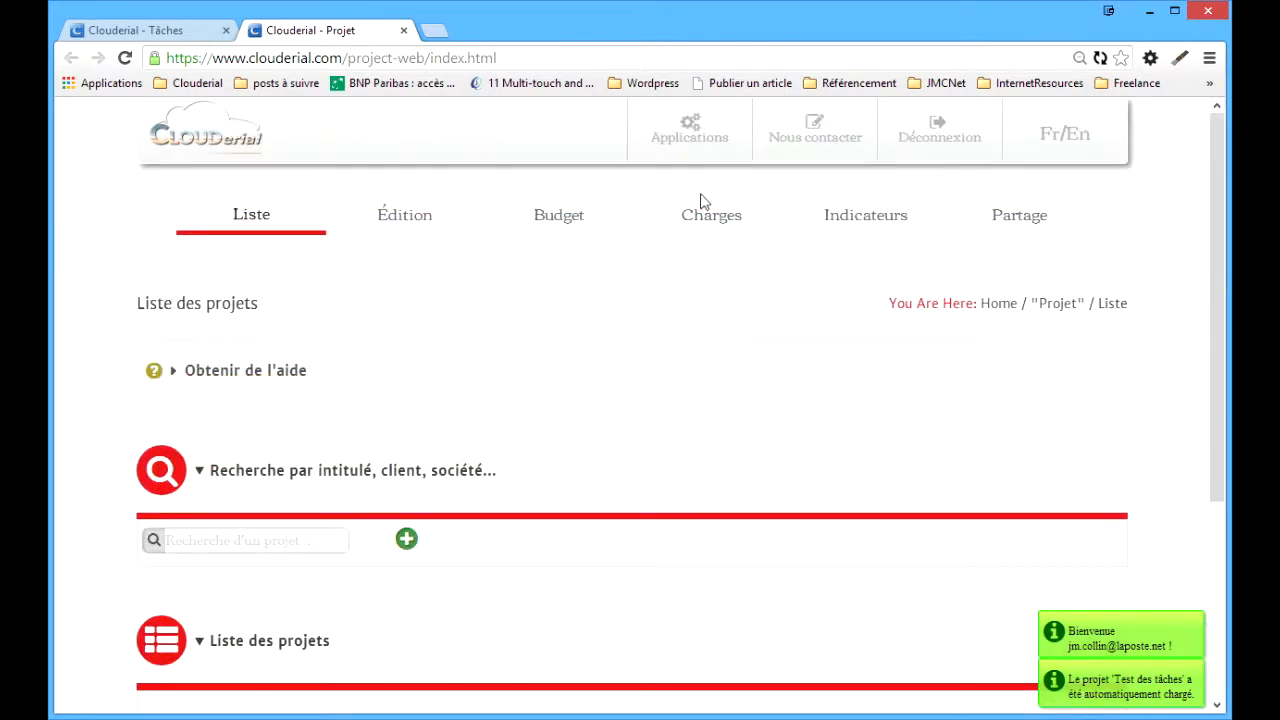
pyautogui.click(708, 225)
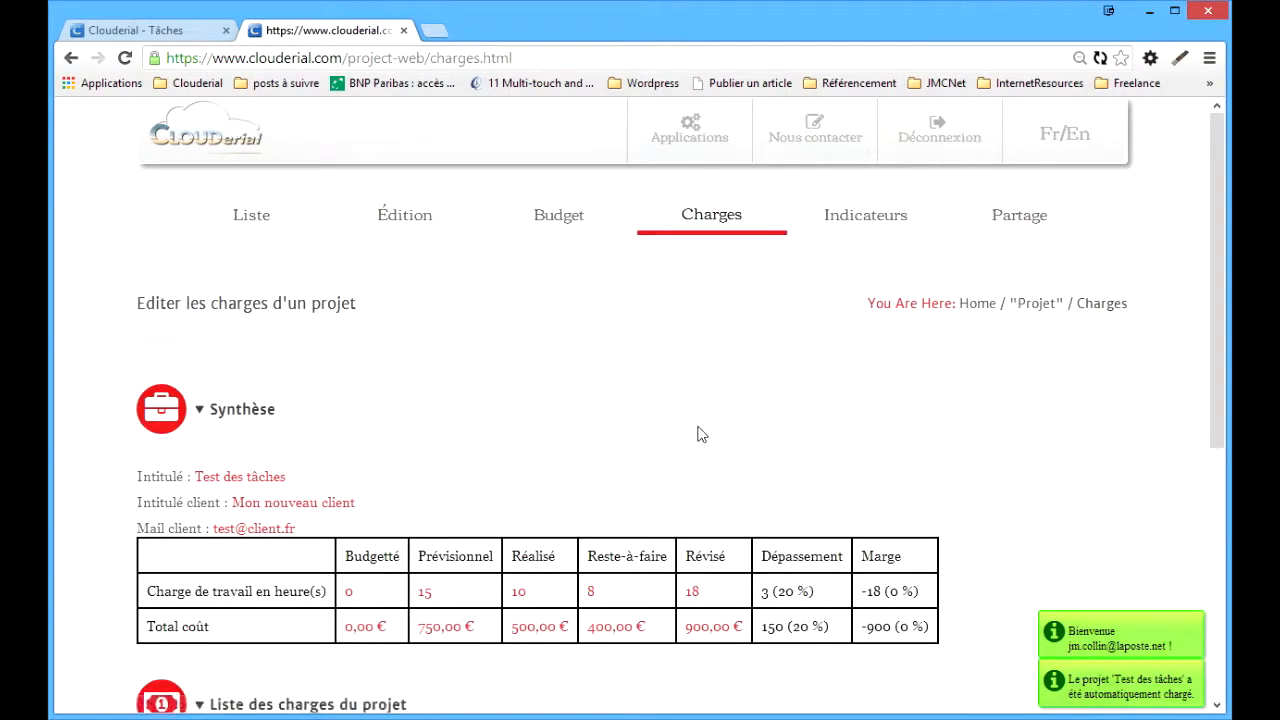
pyautogui.scroll(-4, 712, 450)
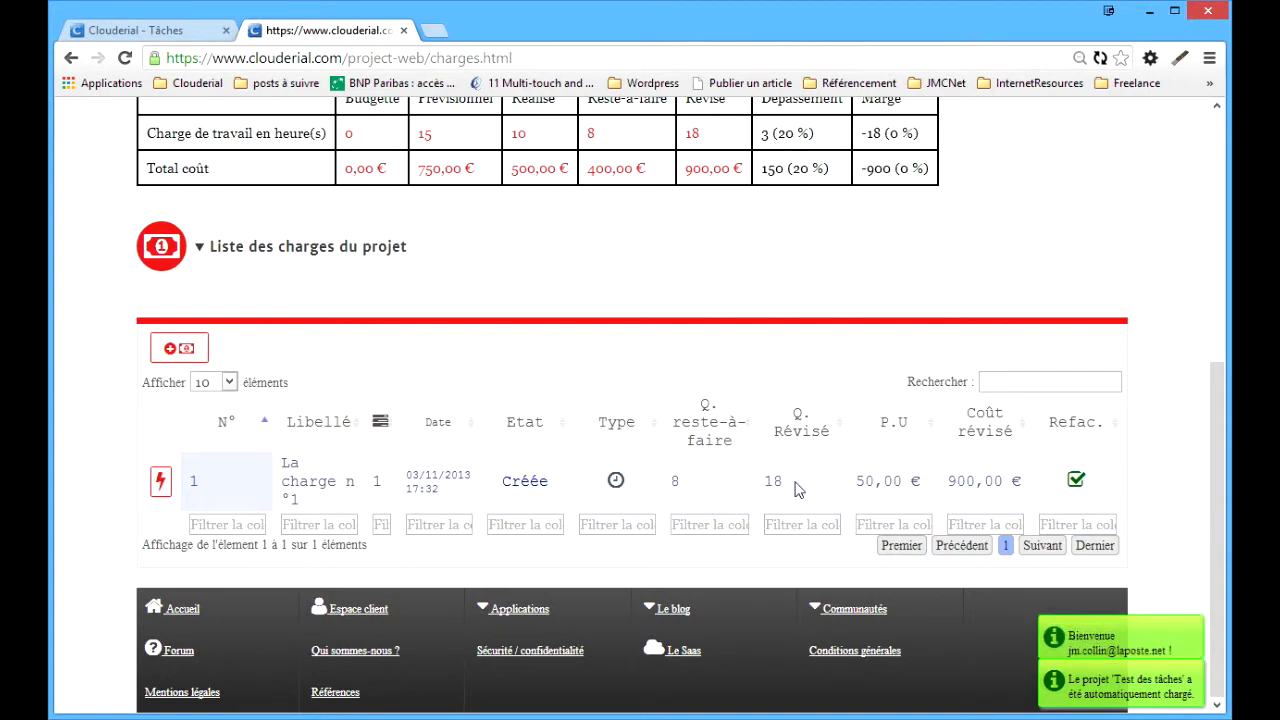
# - In the task list, filter the tasks by the project "Test des tâches" with the project charge set to "Toutes"
pyautogui.click(225, 500)
pyautogui.click(150, 30)
pyautogui.scroll(-5, 523, 420)
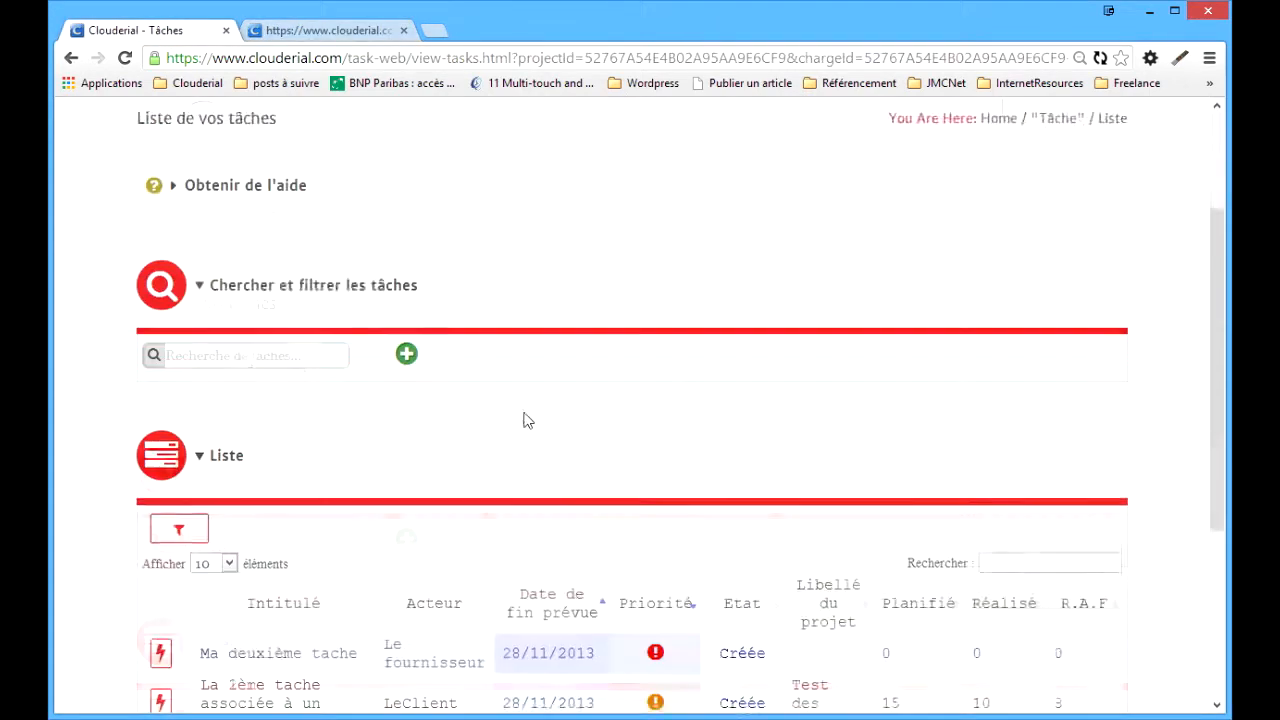
pyautogui.click(179, 251)
pyautogui.click(257, 428)
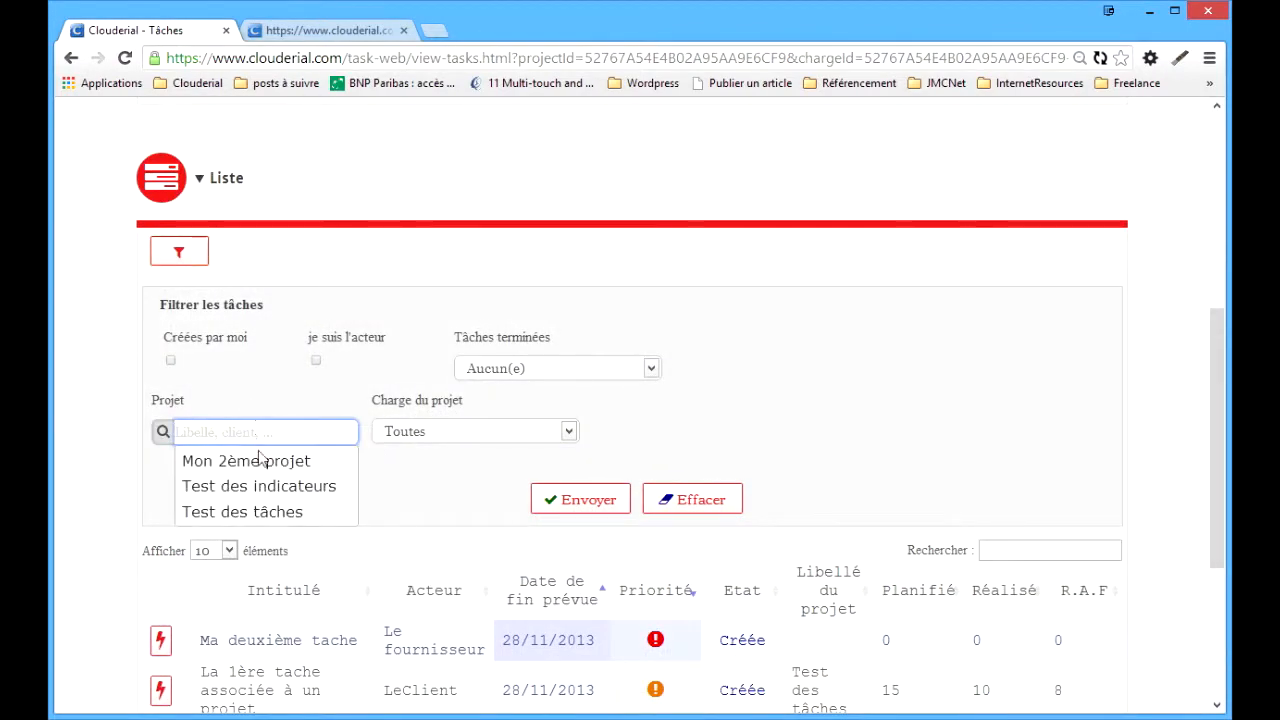
pyautogui.click(258, 513)
pyautogui.click(471, 438)
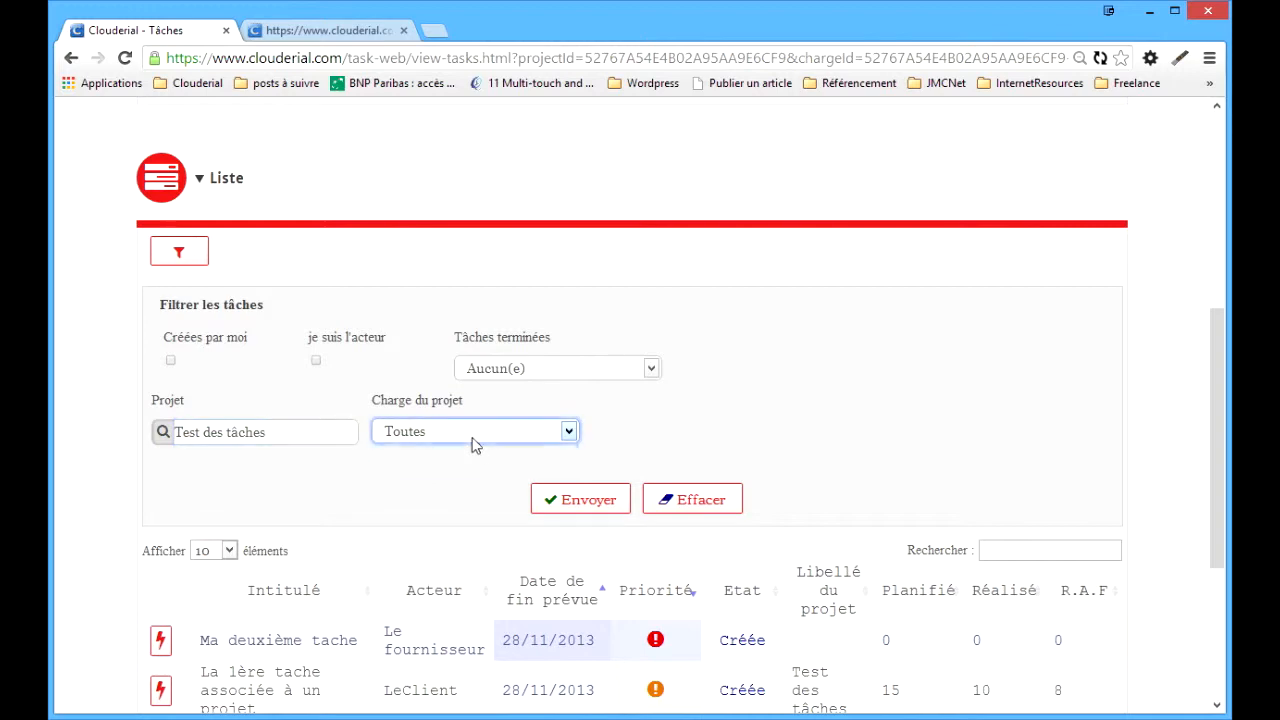
pyautogui.click(476, 456)
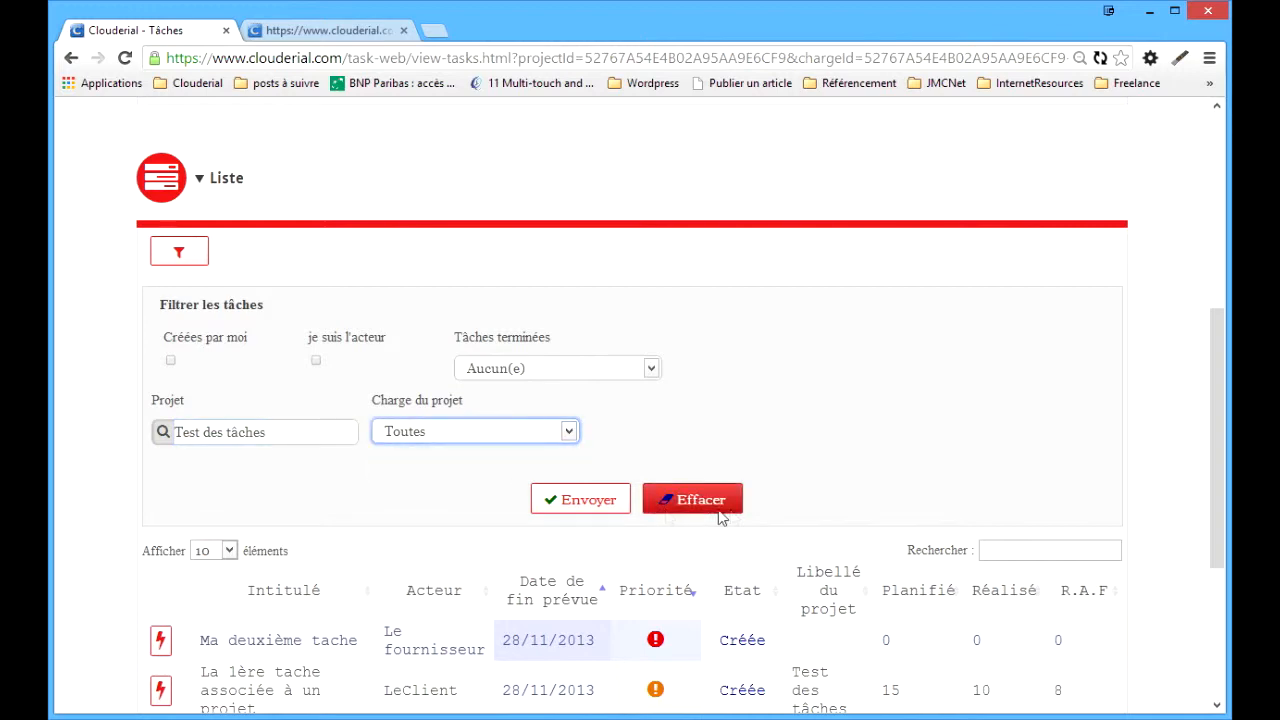
pyautogui.click(604, 503)
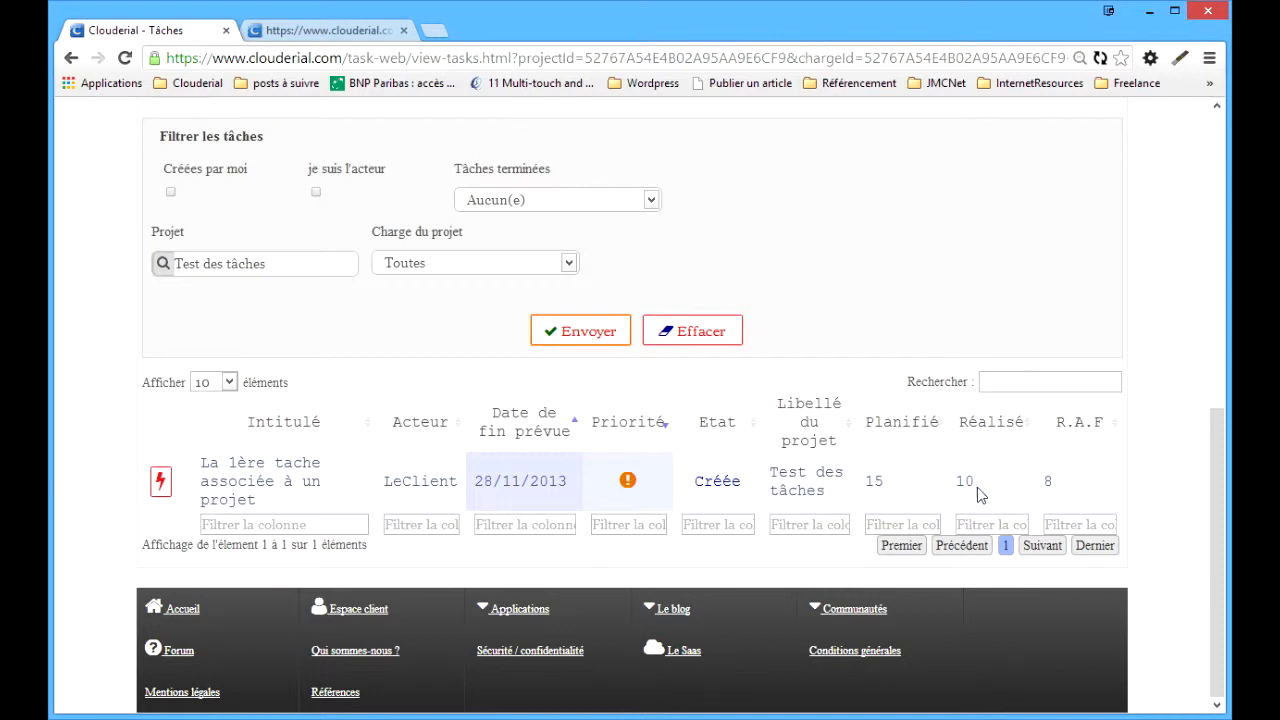
# - Return to the project's charges page, access the tasks associated with "La charge n°1" and examine their planned, realised and remaining quantities
pyautogui.click(326, 32)
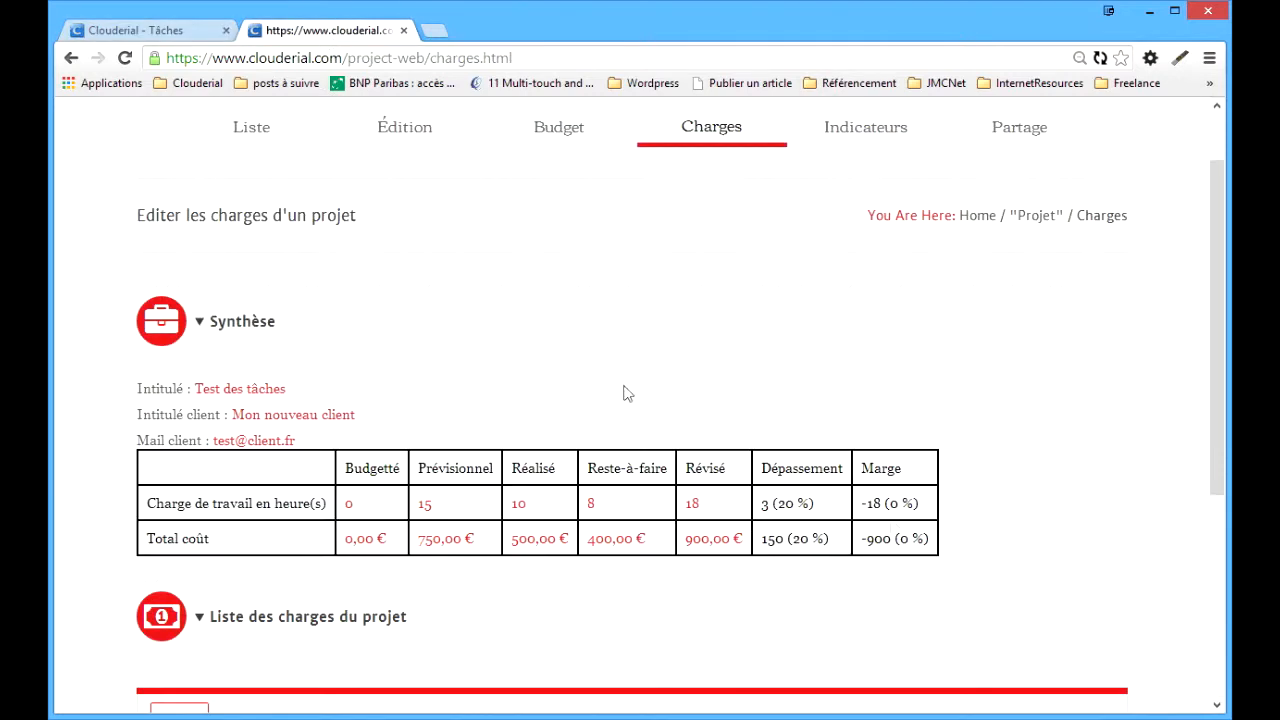
pyautogui.scroll(-4, 915, 541)
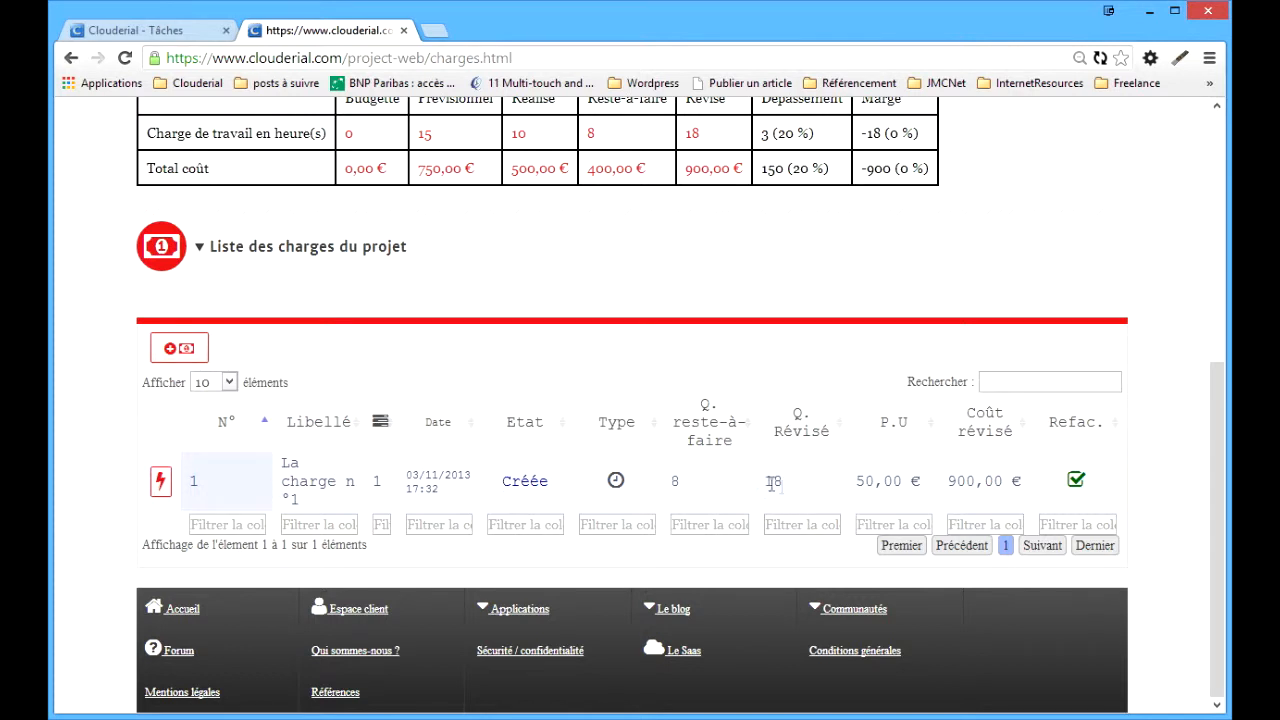
pyautogui.click(162, 484)
pyautogui.scroll(-1, 337, 592)
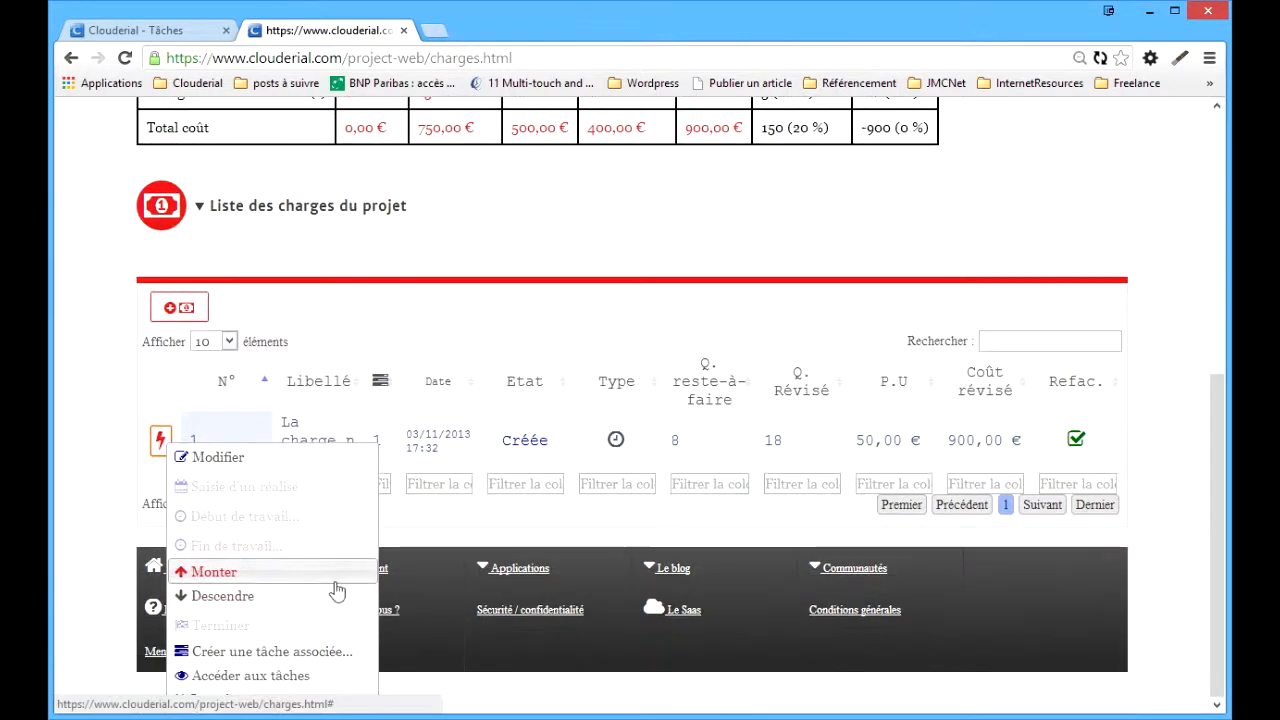
pyautogui.click(258, 676)
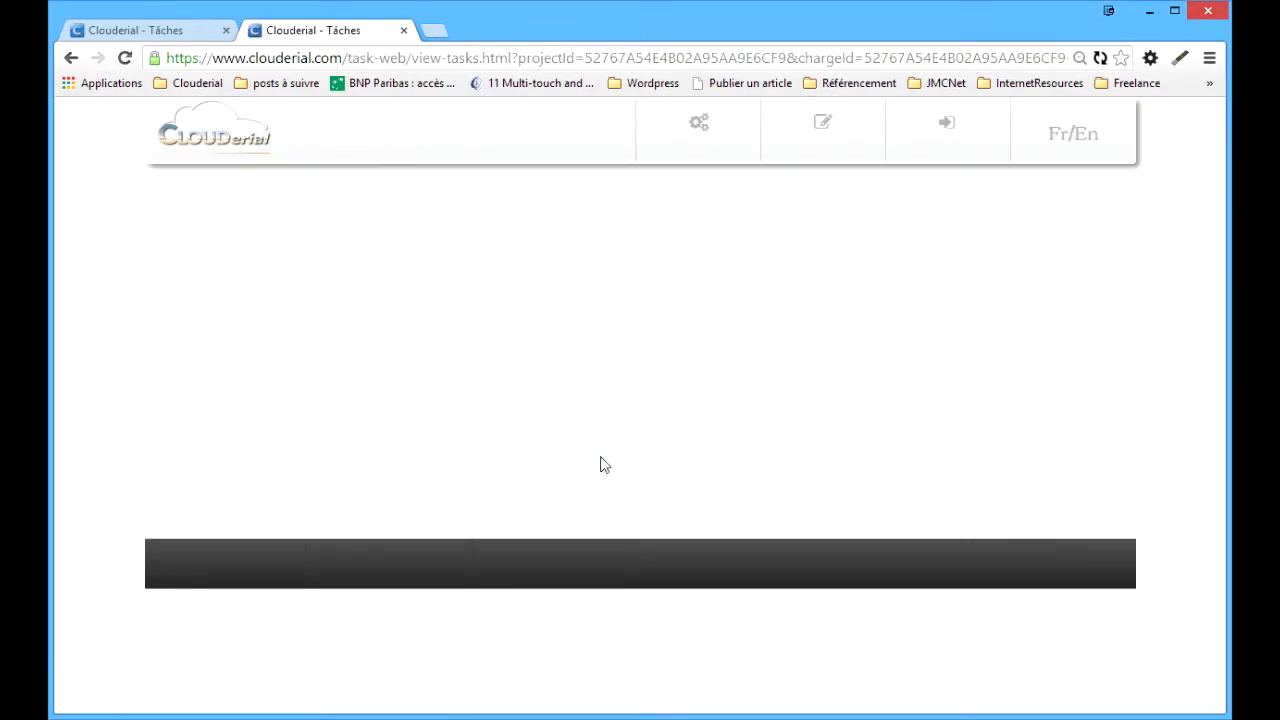
pyautogui.scroll(-5, 604, 465)
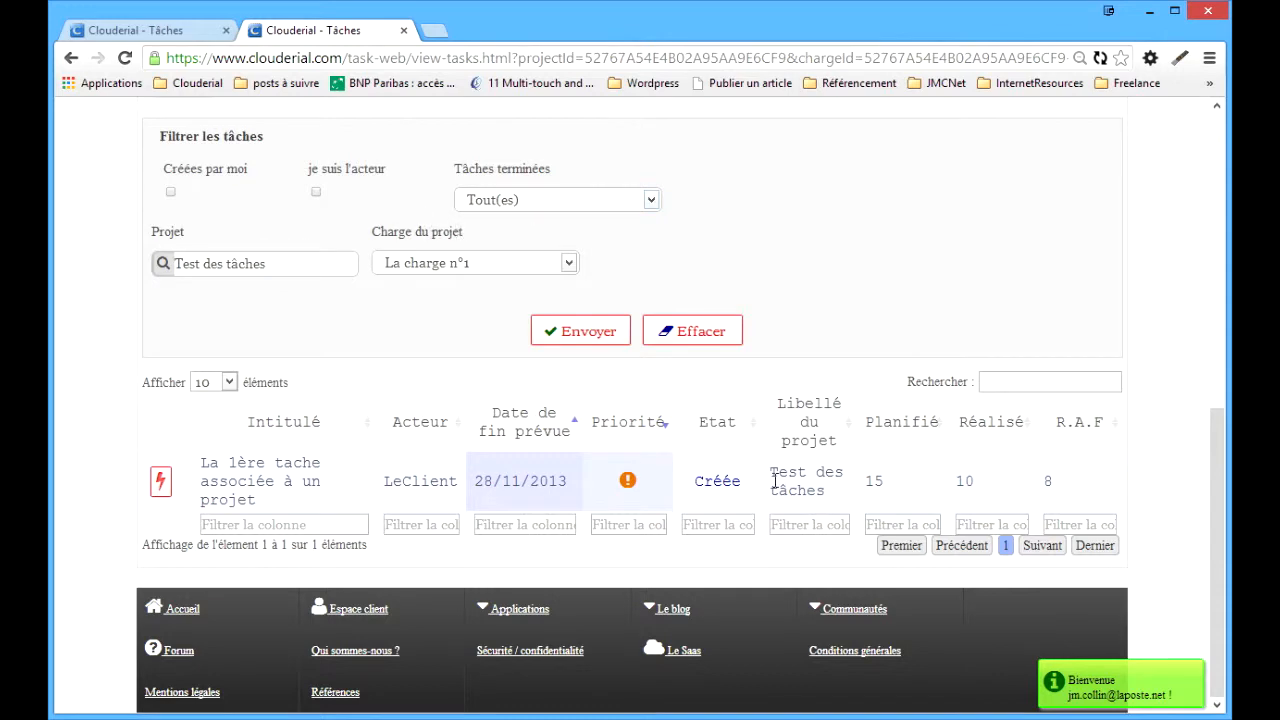
# - Leave the task list and go back to the Clouderial home page
pyautogui.scroll(6, 775, 481)
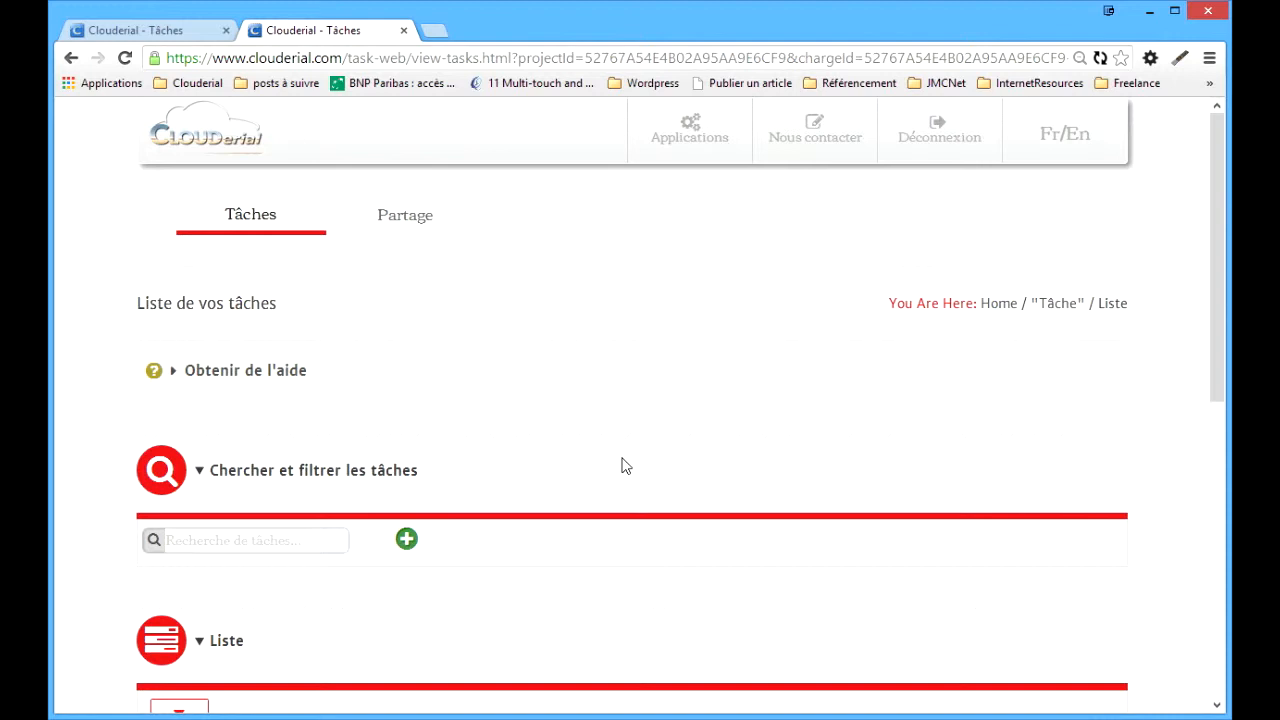
pyautogui.click(215, 118)
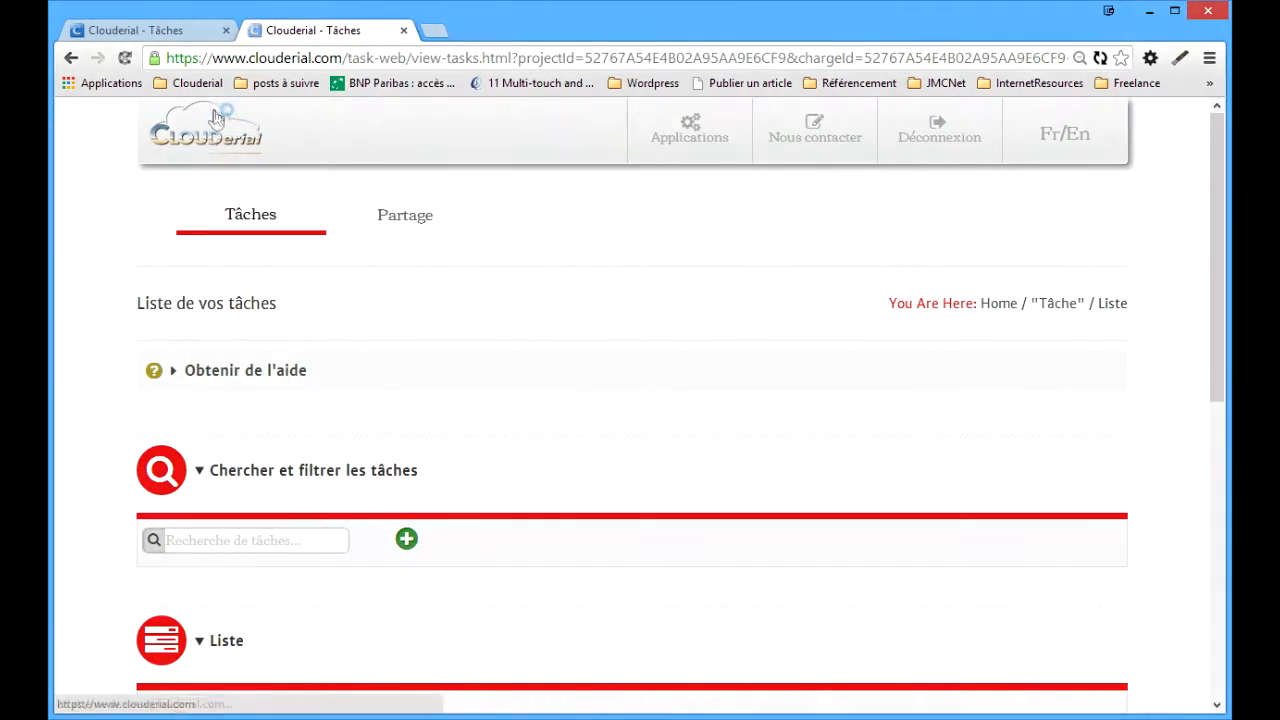